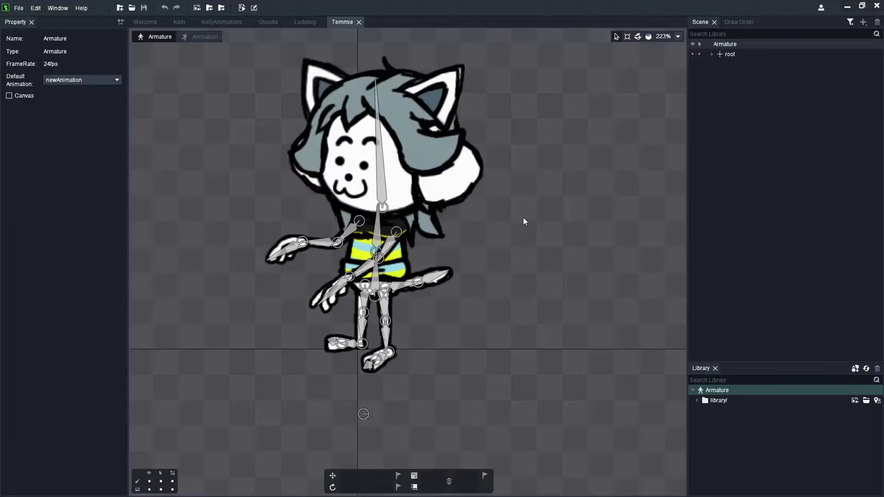
Step: Move the temside reference image closer to the rigged character
{"action": "scroll", "coordinate": [524, 222], "scroll_direction": "down", "scroll_amount": 5}
{"action": "scroll", "coordinate": [336, 241], "scroll_direction": "down", "scroll_amount": 3}
{"action": "scroll", "coordinate": [616, 257], "scroll_direction": "up", "scroll_amount": 3}
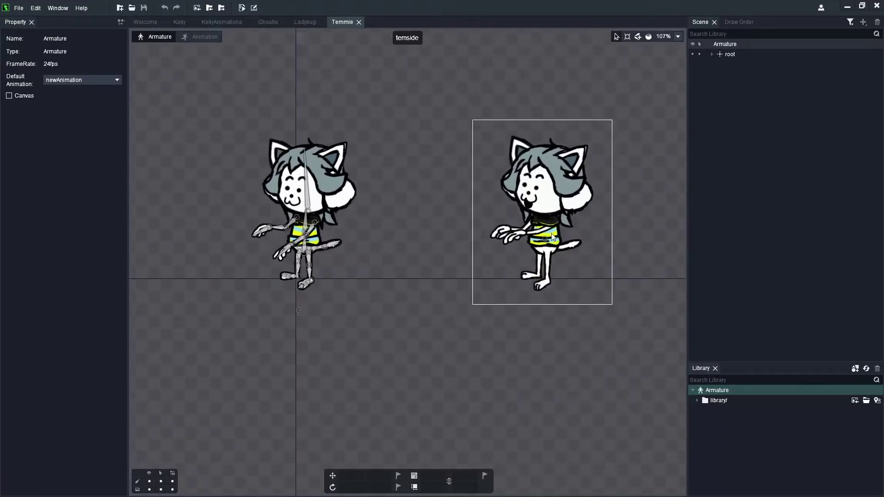
{"action": "left_click", "coordinate": [535, 233]}
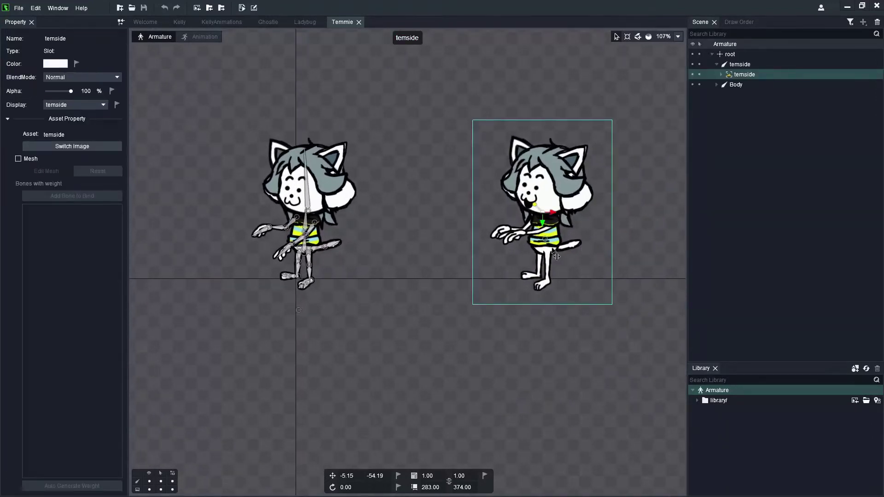
{"action": "left_click_drag", "start_coordinate": [545, 239], "coordinate": [520, 242]}
{"action": "scroll", "coordinate": [363, 230], "scroll_direction": "down", "scroll_amount": 1}
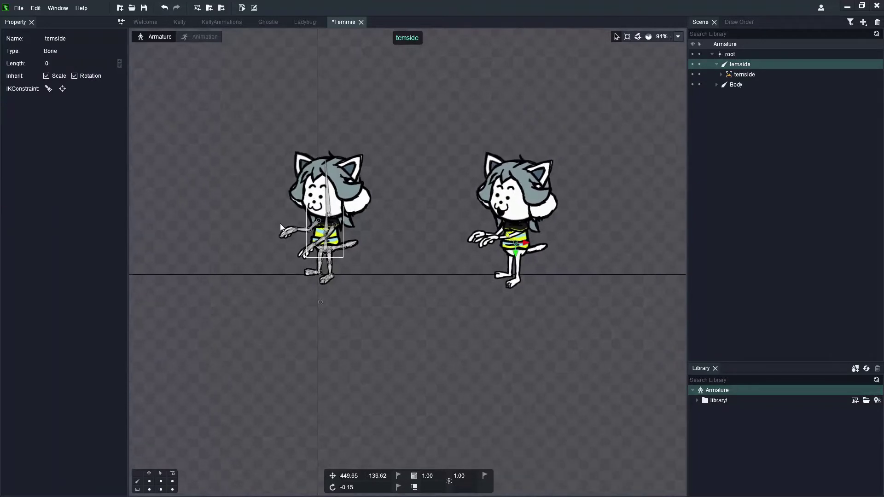
Step: Select the character's Body slot and switch its Mesh option off and back on
{"action": "scroll", "coordinate": [280, 223], "scroll_direction": "up", "scroll_amount": 6}
{"action": "scroll", "coordinate": [309, 232], "scroll_direction": "down", "scroll_amount": 4}
{"action": "scroll", "coordinate": [402, 308], "scroll_direction": "up", "scroll_amount": 1}
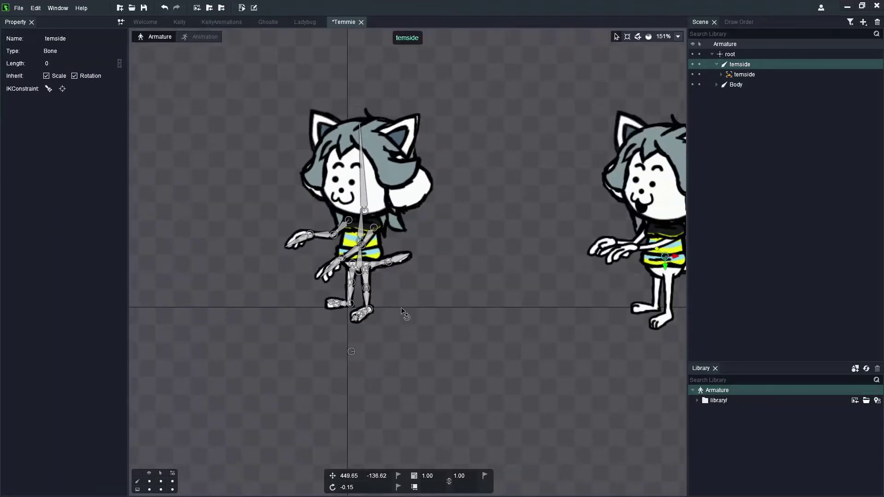
{"action": "scroll", "coordinate": [349, 310], "scroll_direction": "up", "scroll_amount": 2}
{"action": "scroll", "coordinate": [359, 313], "scroll_direction": "down", "scroll_amount": 3}
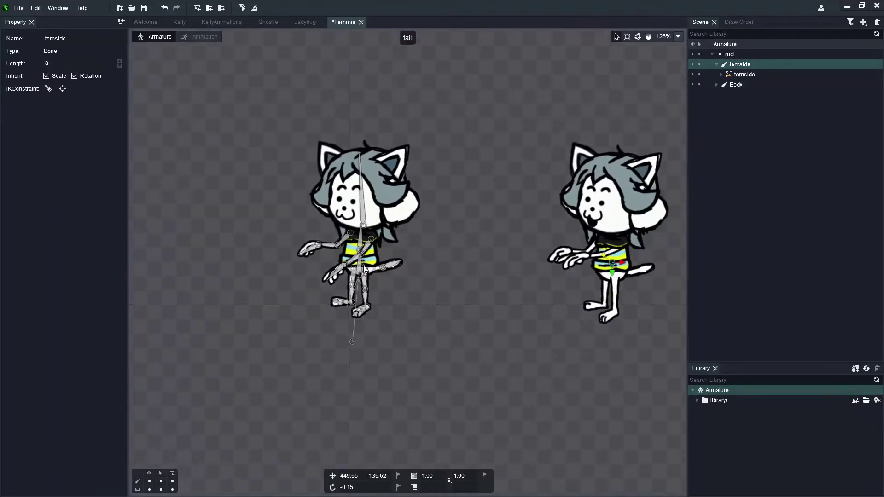
{"action": "scroll", "coordinate": [364, 269], "scroll_direction": "up", "scroll_amount": 2}
{"action": "scroll", "coordinate": [396, 295], "scroll_direction": "up", "scroll_amount": 3}
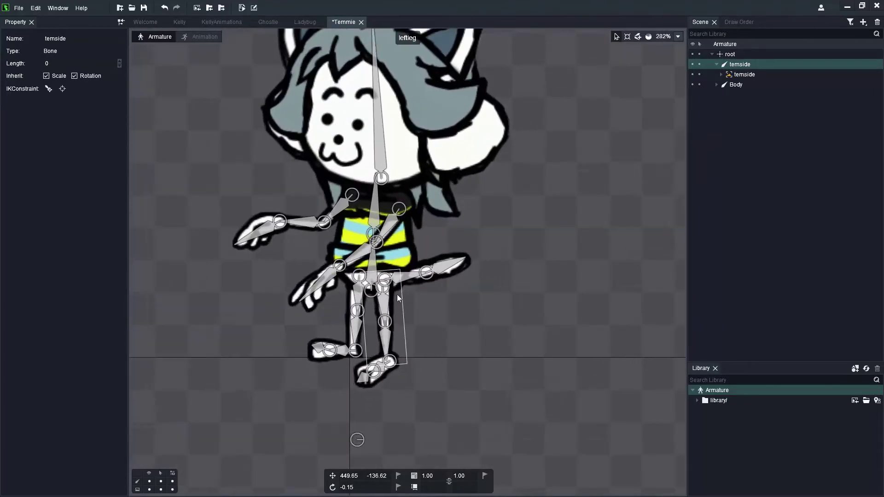
{"action": "left_click", "coordinate": [318, 254]}
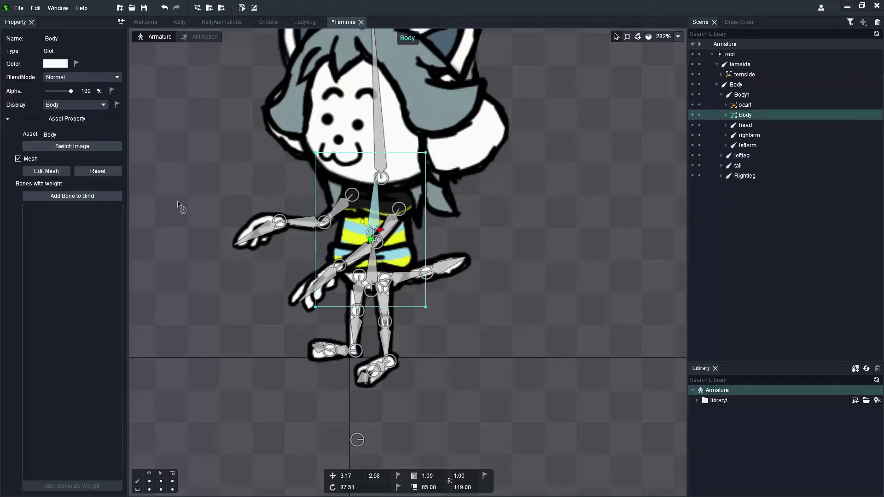
{"action": "left_click", "coordinate": [18, 159]}
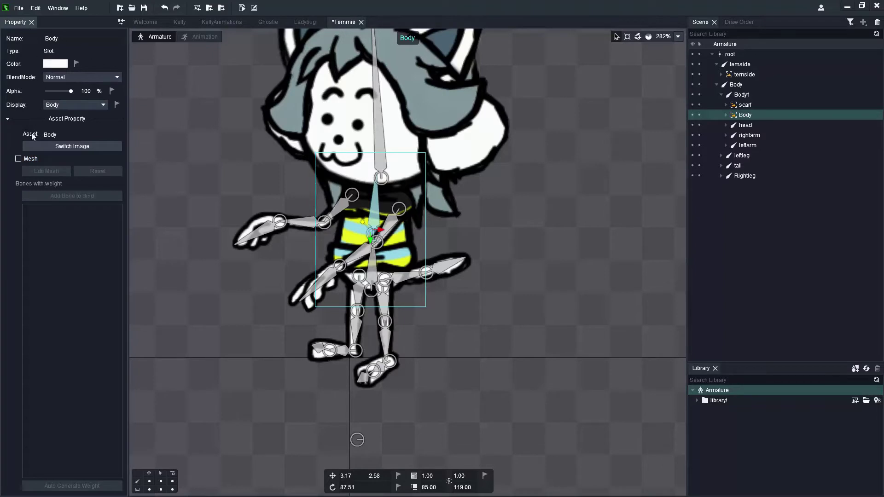
{"action": "left_click", "coordinate": [18, 159]}
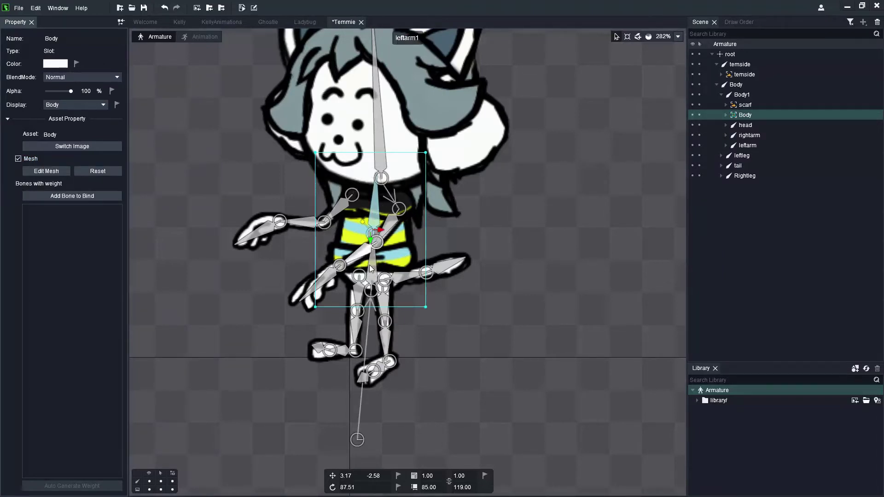
Step: Start editing the Body mesh and auto-generate its outline with a density of 5, replacing the existing vertices
{"action": "left_click", "coordinate": [47, 170]}
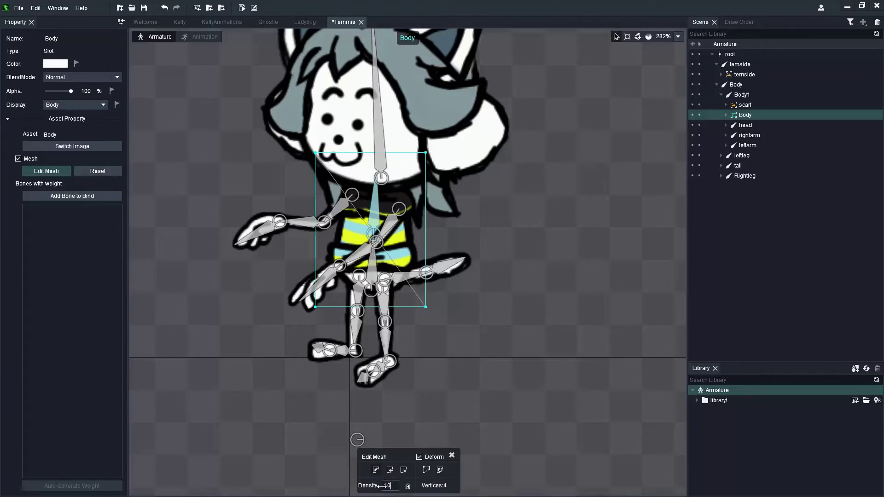
{"action": "left_click", "coordinate": [405, 470]}
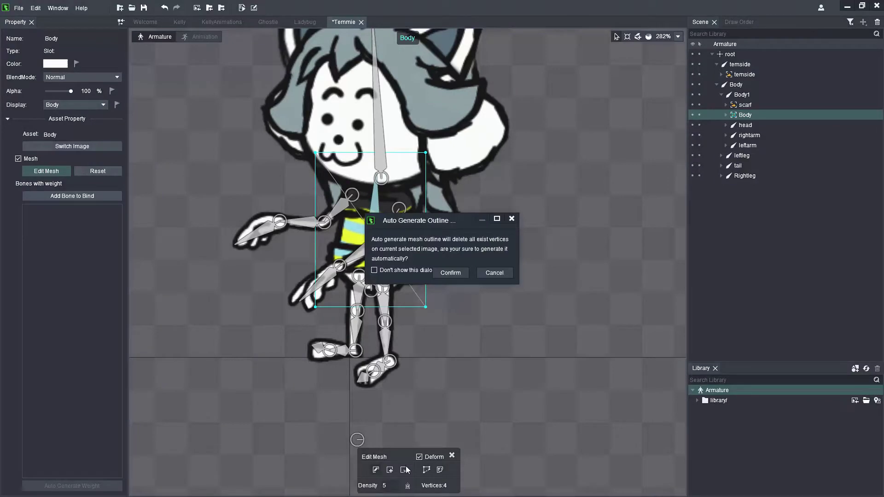
{"action": "left_click", "coordinate": [457, 271]}
{"action": "scroll", "coordinate": [526, 356], "scroll_direction": "down", "scroll_amount": 2}
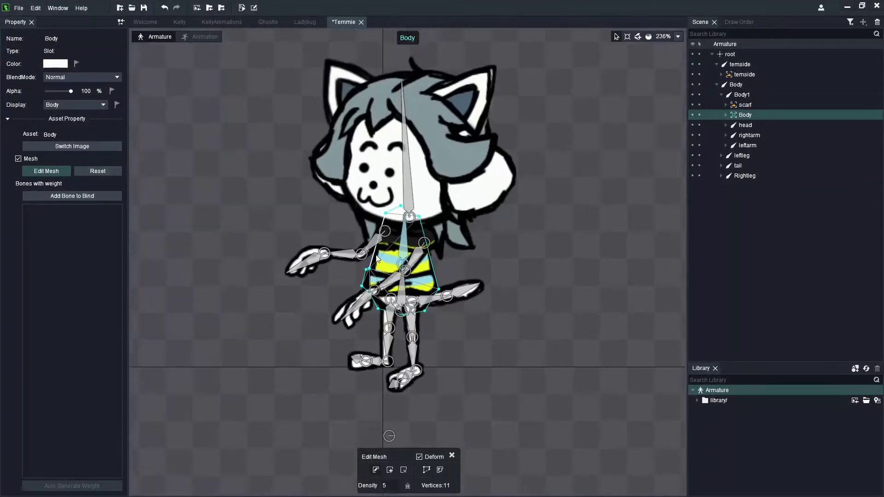
Step: Reposition the Body mesh's upper, right-hip and bottom vertices to loosely surround the torso artwork
{"action": "scroll", "coordinate": [379, 276], "scroll_direction": "up", "scroll_amount": 6}
{"action": "left_click_drag", "start_coordinate": [361, 267], "coordinate": [416, 148]}
{"action": "left_click_drag", "start_coordinate": [449, 176], "coordinate": [467, 139]}
{"action": "mouse_move", "coordinate": [382, 156]}
{"action": "left_mouse_down"}
{"action": "mouse_move", "coordinate": [379, 138]}
{"action": "mouse_move", "coordinate": [374, 157]}
{"action": "left_mouse_up"}
{"action": "left_click_drag", "start_coordinate": [469, 139], "coordinate": [465, 154]}
{"action": "left_click_drag", "start_coordinate": [483, 293], "coordinate": [495, 314]}
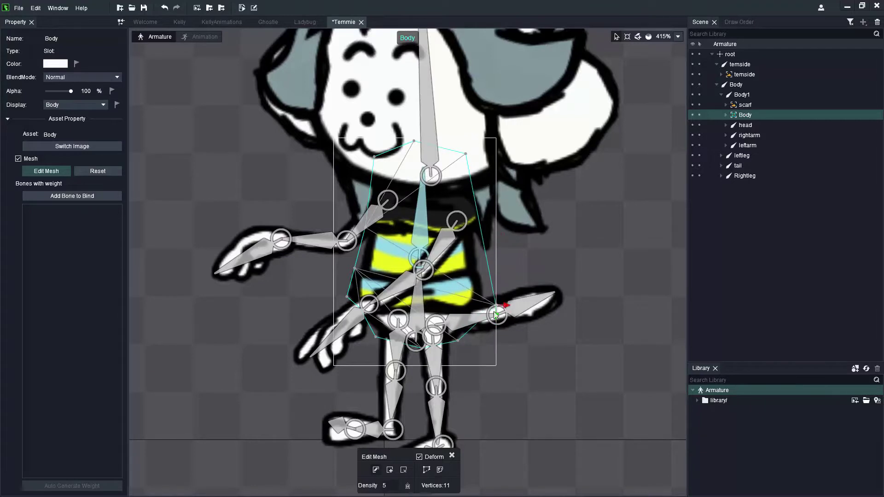
{"action": "left_click_drag", "start_coordinate": [458, 341], "coordinate": [421, 360]}
Step: Adjust the mesh vertices along the torso's left and lower-left edge so they sit just outside the artwork
{"action": "scroll", "coordinate": [421, 349], "scroll_direction": "up", "scroll_amount": 2}
{"action": "left_click_drag", "start_coordinate": [365, 332], "coordinate": [357, 343]}
{"action": "scroll", "coordinate": [358, 341], "scroll_direction": "up", "scroll_amount": 1}
{"action": "left_click_drag", "start_coordinate": [322, 271], "coordinate": [311, 280]}
{"action": "left_click_drag", "start_coordinate": [351, 169], "coordinate": [344, 160]}
{"action": "left_click", "coordinate": [339, 305]}
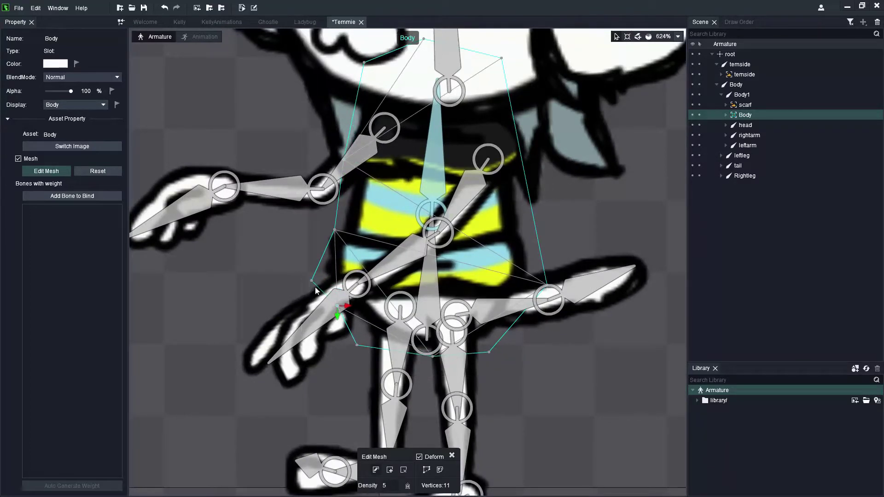
{"action": "left_click_drag", "start_coordinate": [313, 279], "coordinate": [321, 264]}
{"action": "left_click_drag", "start_coordinate": [357, 345], "coordinate": [365, 331]}
{"action": "left_click_drag", "start_coordinate": [334, 230], "coordinate": [332, 218]}
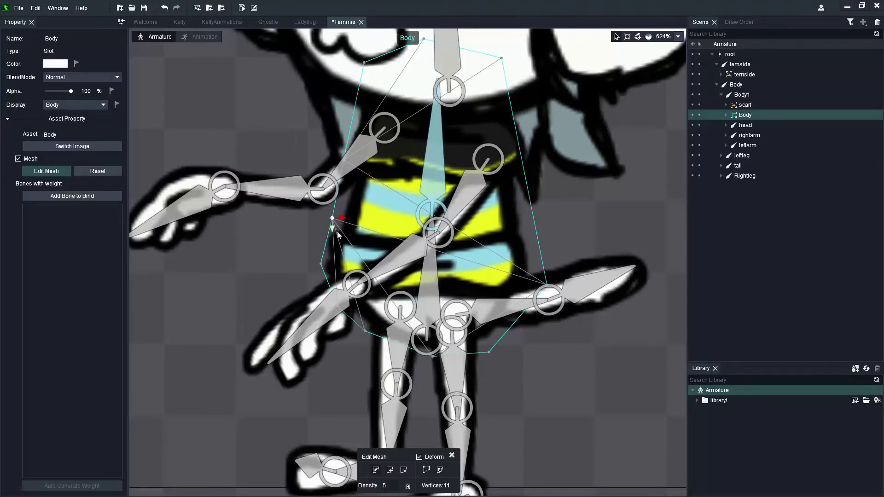
Step: Pull the mesh vertex at the torso's right hip slightly inward
{"action": "scroll", "coordinate": [393, 310], "scroll_direction": "down", "scroll_amount": 3}
{"action": "scroll", "coordinate": [451, 335], "scroll_direction": "up", "scroll_amount": 2}
{"action": "left_click", "coordinate": [445, 327]}
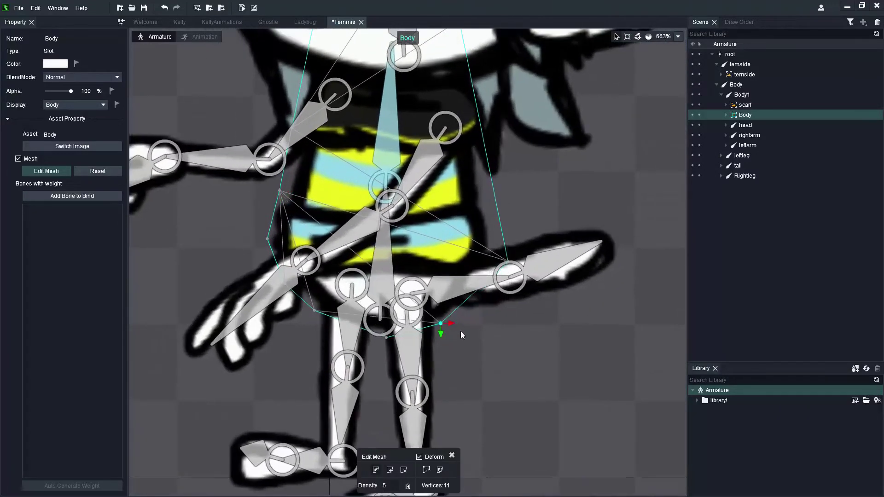
{"action": "scroll", "coordinate": [460, 330], "scroll_direction": "up", "scroll_amount": 2}
{"action": "scroll", "coordinate": [484, 295], "scroll_direction": "up", "scroll_amount": 1}
{"action": "left_click_drag", "start_coordinate": [504, 278], "coordinate": [494, 274]}
{"action": "scroll", "coordinate": [494, 274], "scroll_direction": "down", "scroll_amount": 3}
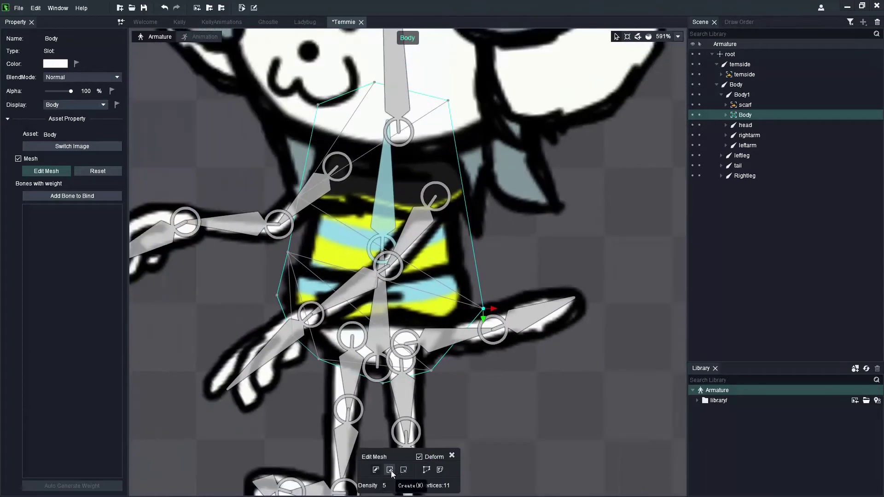
Step: Add outline vertices to the Body mesh, three along its right edge, two along its left and two along its top, and leave mesh editing
{"action": "scroll", "coordinate": [424, 220], "scroll_direction": "up", "scroll_amount": 1}
{"action": "left_click", "coordinate": [485, 254]}
{"action": "left_click", "coordinate": [474, 185]}
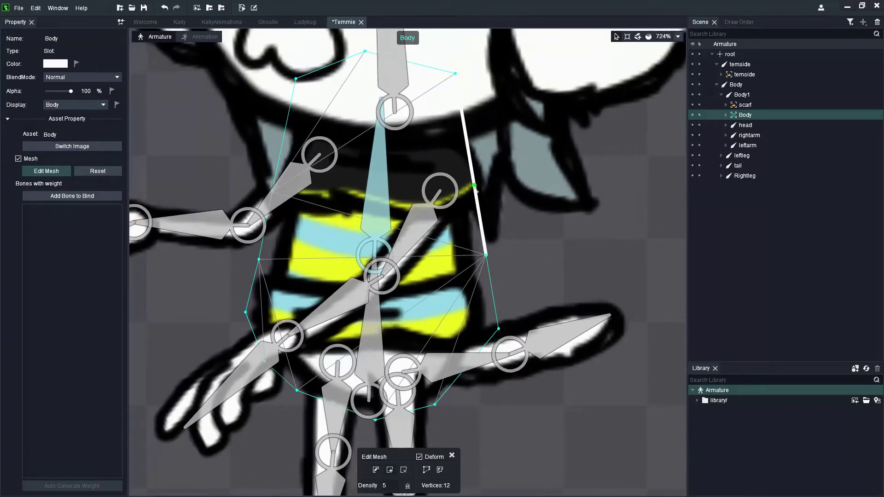
{"action": "left_click", "coordinate": [465, 132]}
{"action": "left_click", "coordinate": [266, 225]}
{"action": "left_click", "coordinate": [283, 138]}
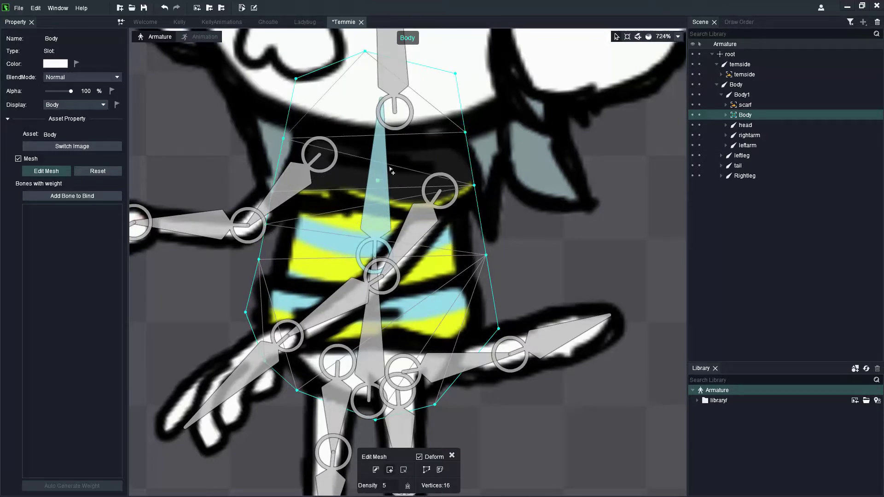
{"action": "left_click", "coordinate": [330, 66]}
{"action": "left_click", "coordinate": [414, 63]}
{"action": "key", "text": "Escape"}
Step: Select the Body slot in the draw order and nudge its mesh's two top corner vertices inward
{"action": "left_click", "coordinate": [445, 317]}
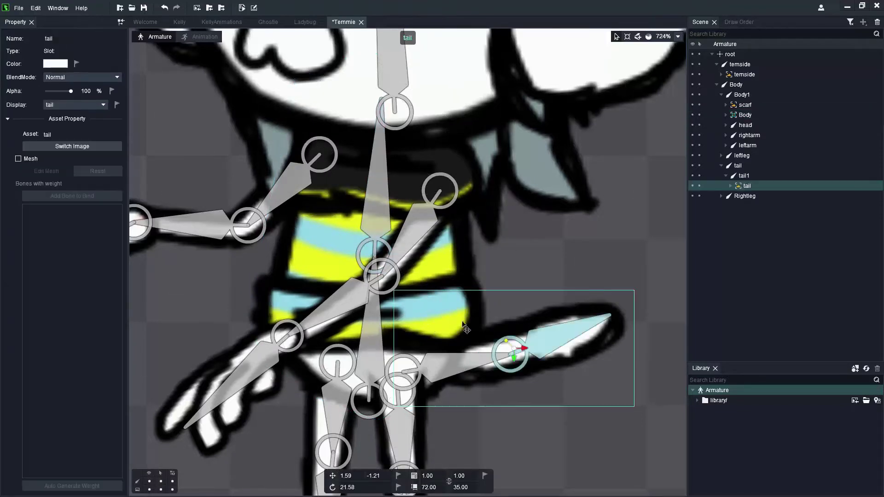
{"action": "left_click", "coordinate": [219, 274]}
{"action": "left_click", "coordinate": [318, 311]}
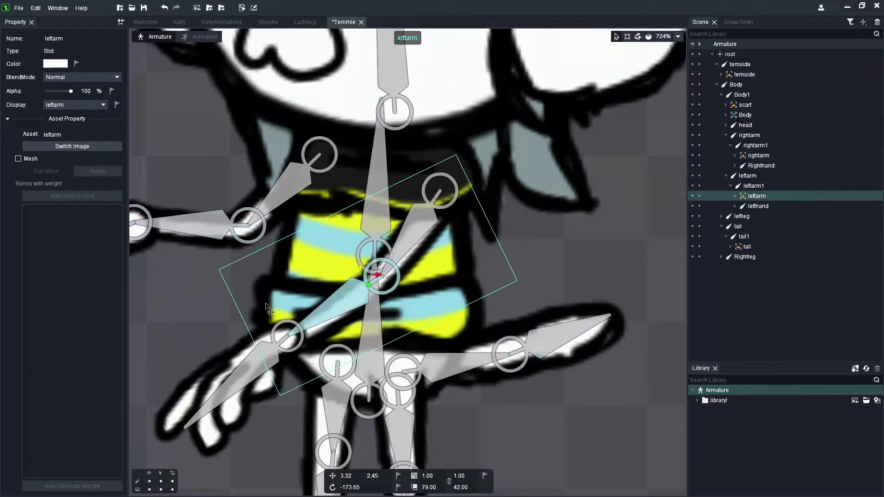
{"action": "left_click", "coordinate": [738, 21]}
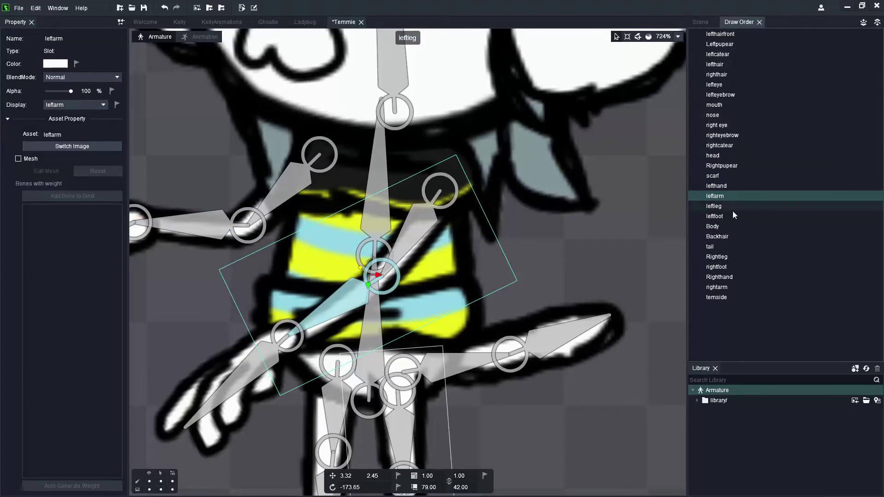
{"action": "left_click", "coordinate": [719, 226]}
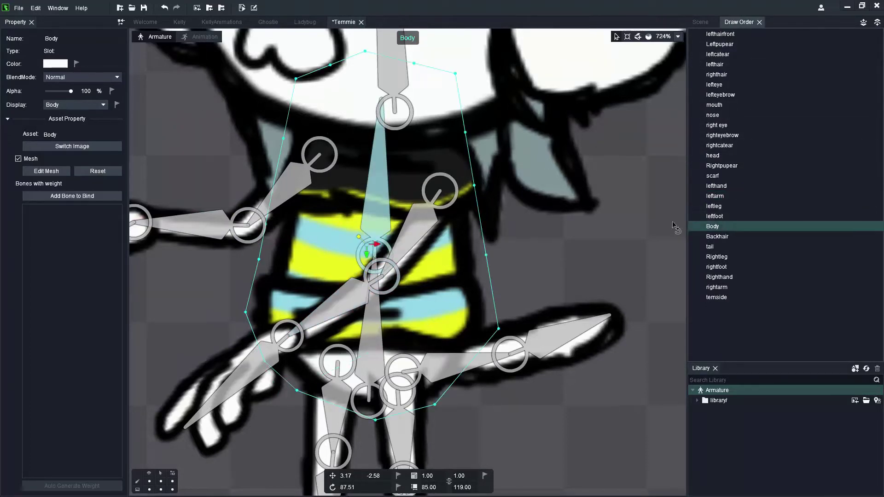
{"action": "left_click", "coordinate": [298, 80]}
{"action": "left_click_drag", "start_coordinate": [453, 75], "coordinate": [453, 83]}
Step: Try pulling the Body mesh's top-right corner vertex far outward, undo it and clear the selection
{"action": "left_click_drag", "start_coordinate": [456, 294], "coordinate": [544, 266]}
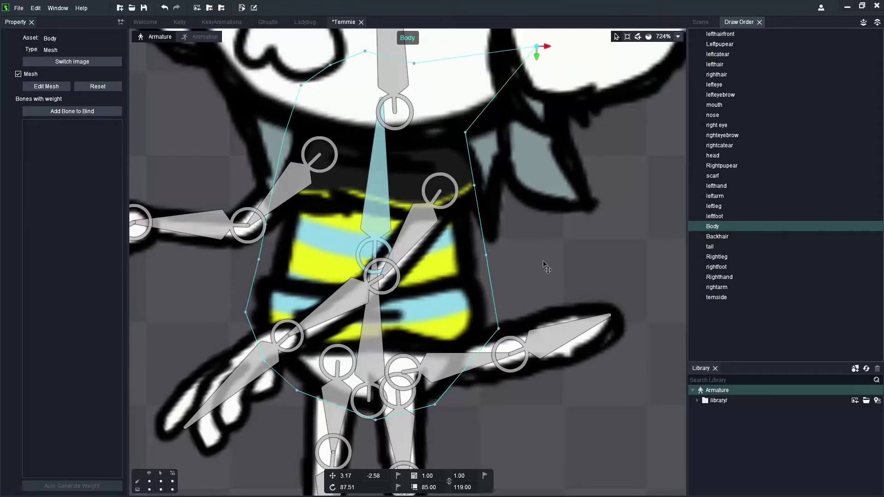
{"action": "key", "text": "ctrl+z"}
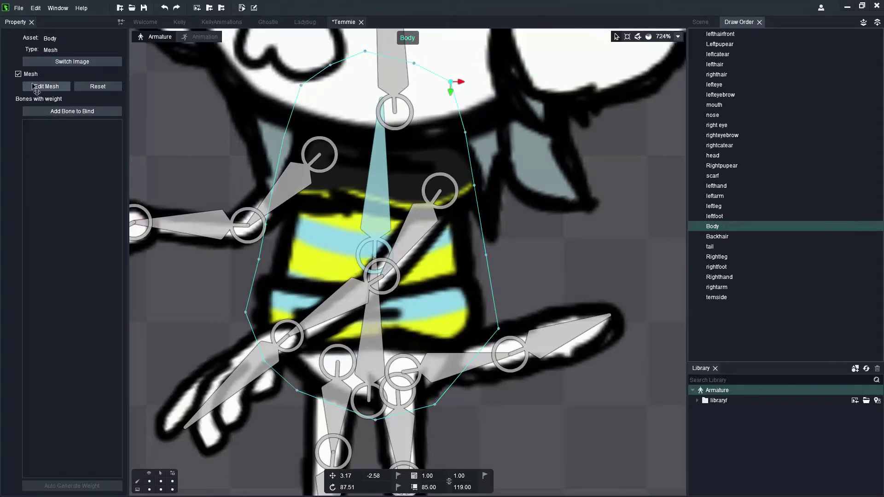
{"action": "left_click", "coordinate": [563, 391]}
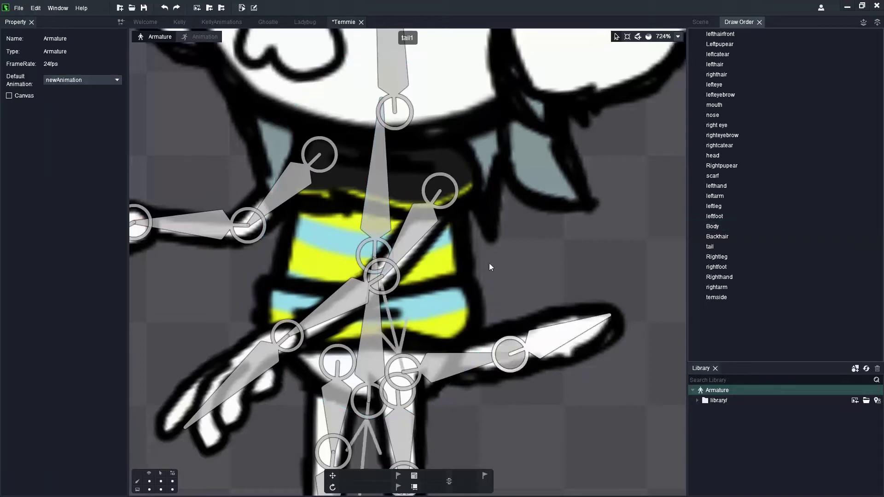
{"action": "left_click", "coordinate": [484, 275]}
{"action": "left_click", "coordinate": [475, 310]}
{"action": "key", "text": "Escape"}
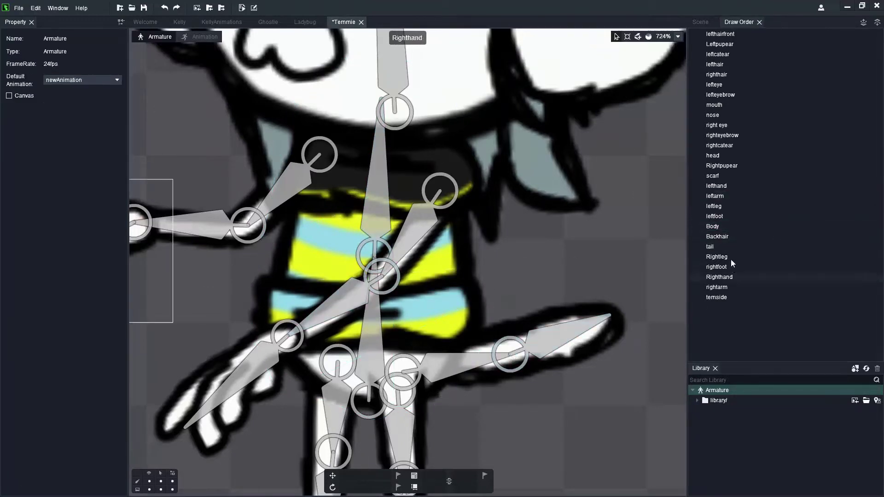
Step: Try moving the Body image out to the side of the character, undo the move and deselect it
{"action": "left_click", "coordinate": [719, 226]}
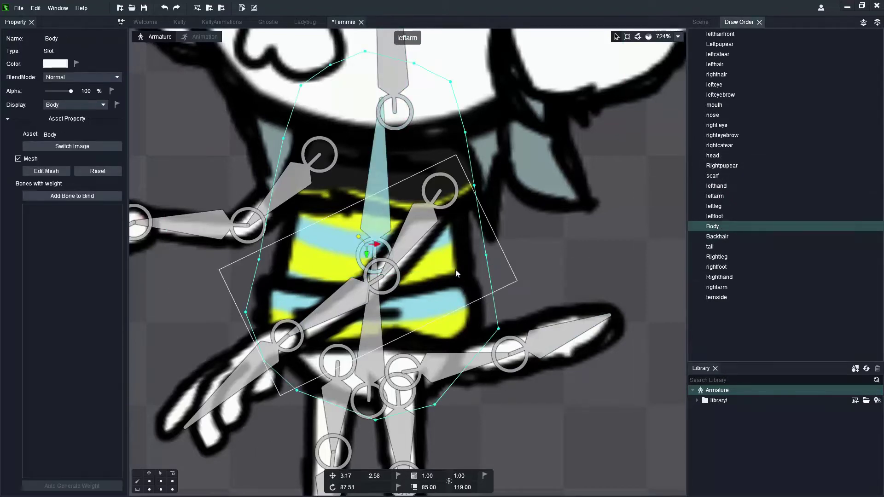
{"action": "scroll", "coordinate": [483, 300], "scroll_direction": "down", "scroll_amount": 5}
{"action": "left_click_drag", "start_coordinate": [445, 285], "coordinate": [596, 301]}
{"action": "scroll", "coordinate": [635, 294], "scroll_direction": "up", "scroll_amount": 2}
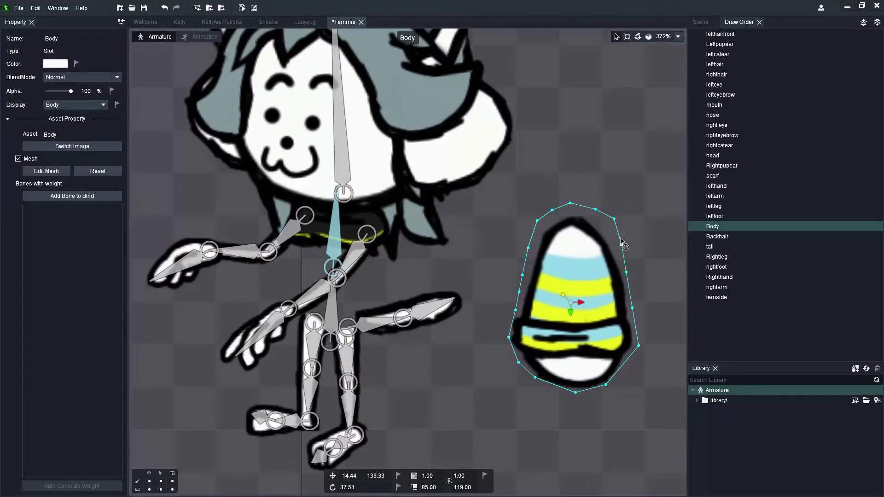
{"action": "key", "text": "ctrl+z"}
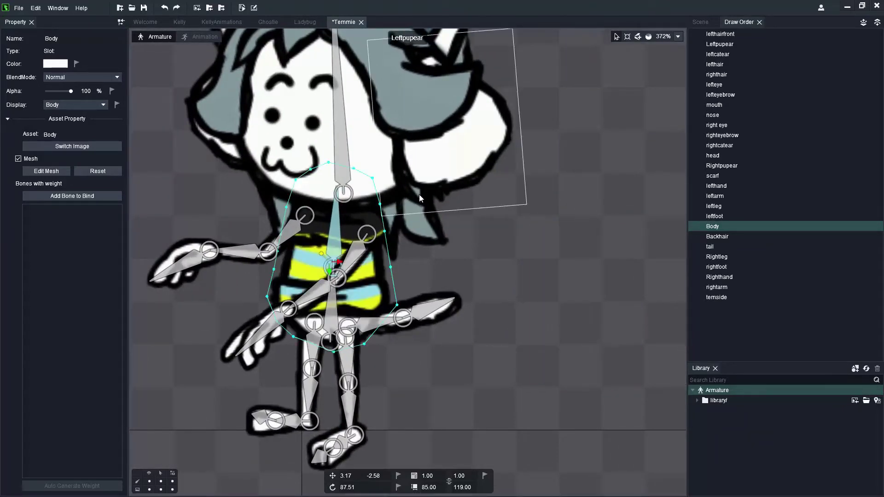
{"action": "key", "text": "Escape"}
Step: Hide all armature items in the scene, and show only the Body slot and the Body1 bone
{"action": "left_click", "coordinate": [700, 22]}
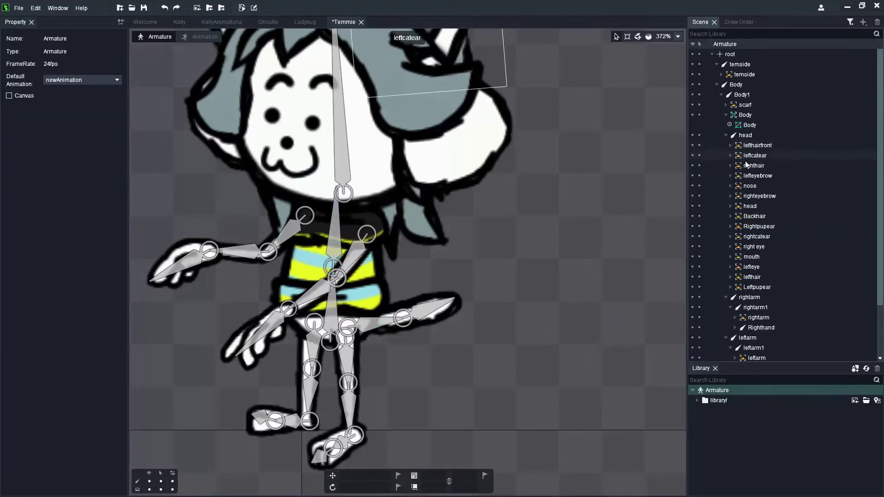
{"action": "left_click", "coordinate": [705, 137]}
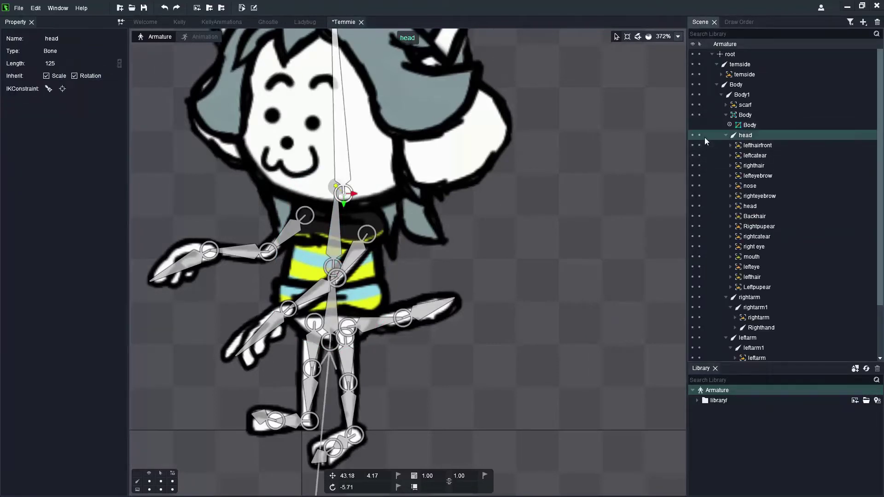
{"action": "left_click", "coordinate": [713, 287], "text": "shift"}
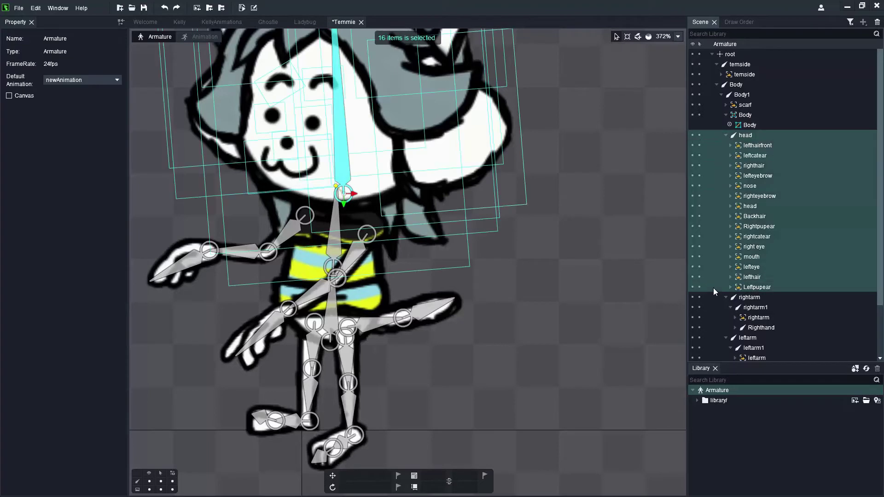
{"action": "left_click", "coordinate": [694, 45]}
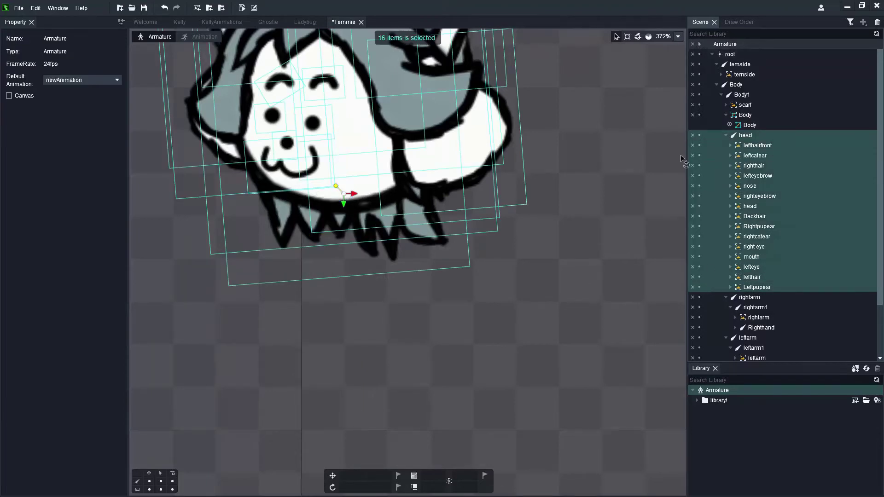
{"action": "left_click", "coordinate": [691, 124]}
{"action": "left_click", "coordinate": [691, 105]}
{"action": "left_click", "coordinate": [692, 94]}
{"action": "left_click", "coordinate": [692, 104]}
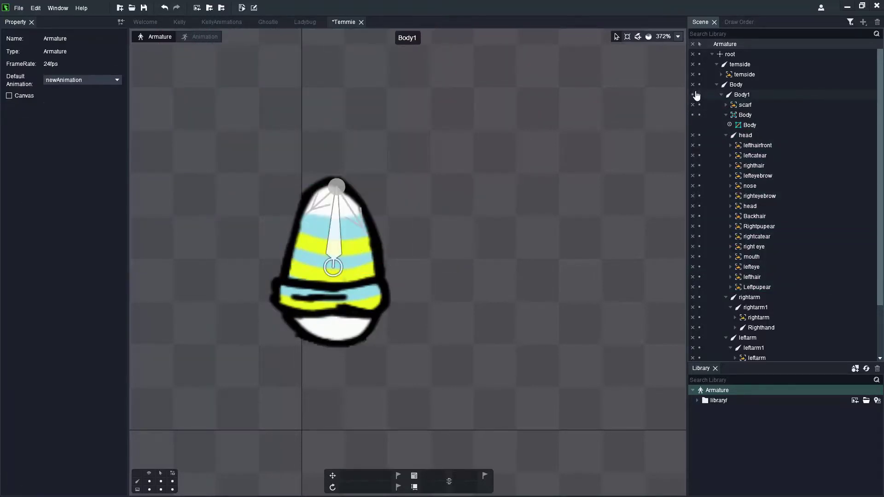
Step: Show the Body bone and pull the Body mesh's top and upper-right vertices closer to the artwork's outline
{"action": "left_click", "coordinate": [692, 84]}
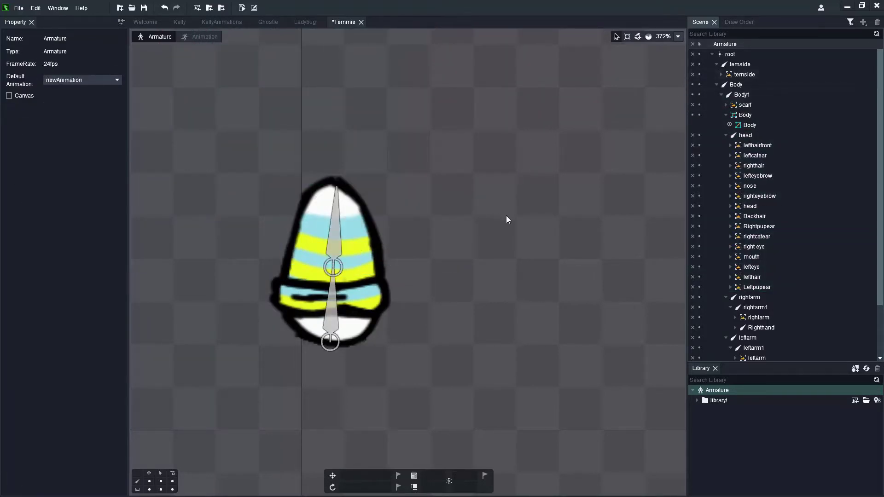
{"action": "scroll", "coordinate": [506, 219], "scroll_direction": "down", "scroll_amount": 2}
{"action": "scroll", "coordinate": [399, 274], "scroll_direction": "up", "scroll_amount": 3}
{"action": "left_click", "coordinate": [403, 207]}
{"action": "scroll", "coordinate": [401, 189], "scroll_direction": "up", "scroll_amount": 2}
{"action": "left_click", "coordinate": [439, 166]}
{"action": "left_click_drag", "start_coordinate": [437, 167], "coordinate": [443, 163]}
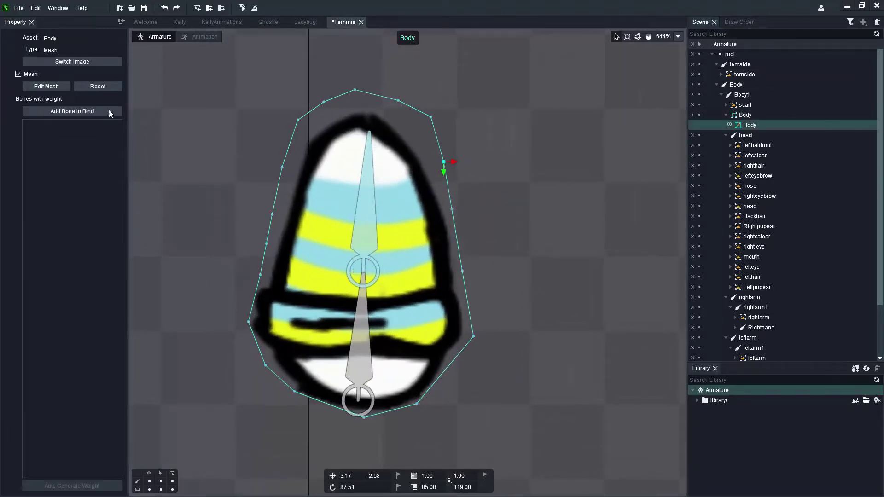
{"action": "left_click", "coordinate": [46, 86]}
{"action": "left_click_drag", "start_coordinate": [355, 90], "coordinate": [435, 168]}
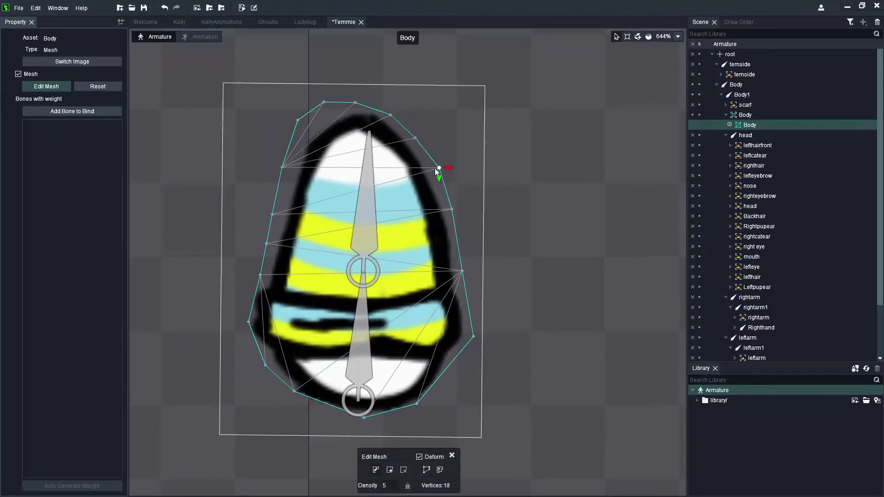
{"action": "key", "text": "Escape"}
Step: Pull the Body mesh's three upper-left vertices inward, closer to the artwork's outline
{"action": "left_click_drag", "start_coordinate": [300, 122], "coordinate": [308, 137]}
{"action": "left_click_drag", "start_coordinate": [325, 103], "coordinate": [326, 117]}
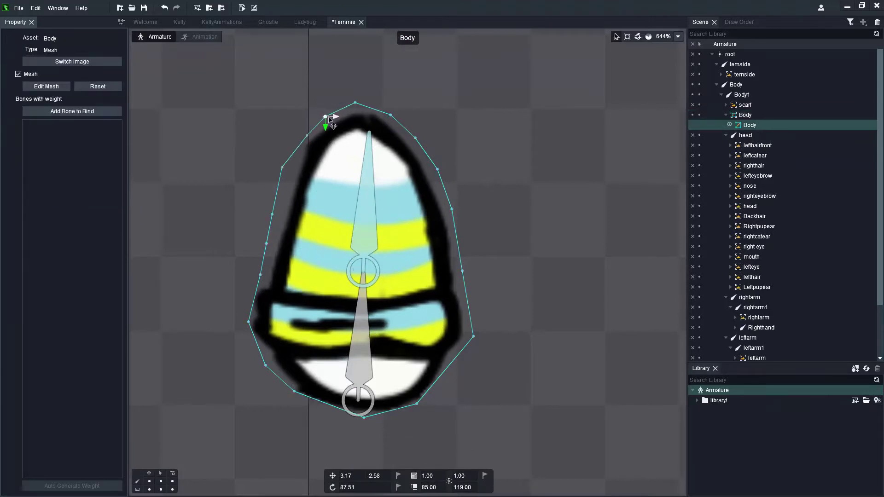
{"action": "left_click_drag", "start_coordinate": [283, 167], "coordinate": [286, 169]}
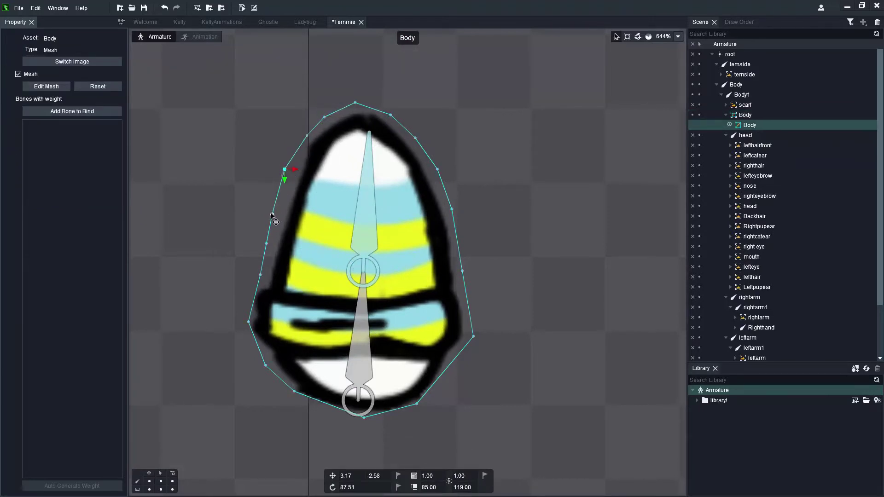
Step: Try nudging two left-edge vertices of the Body mesh further inward and undo both moves
{"action": "left_click_drag", "start_coordinate": [271, 215], "coordinate": [275, 219]}
{"action": "left_click_drag", "start_coordinate": [284, 168], "coordinate": [289, 171]}
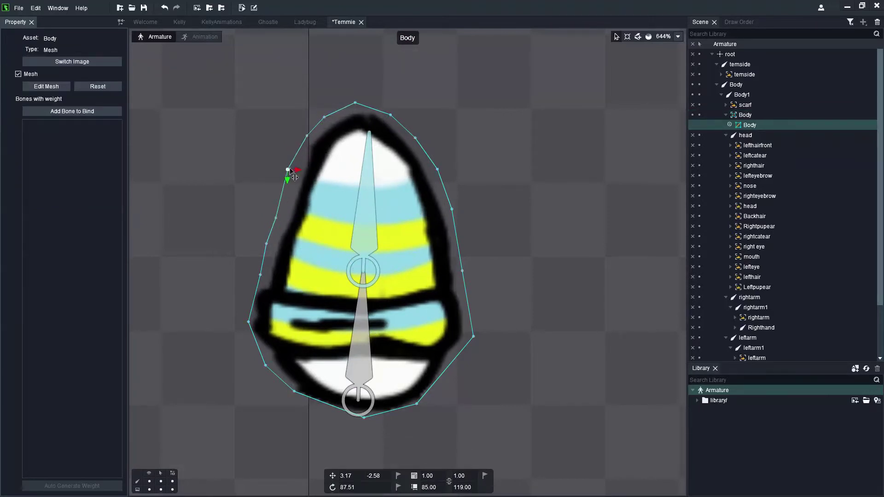
{"action": "key", "text": "ctrl+z"}
{"action": "key", "text": "ctrl+z"}
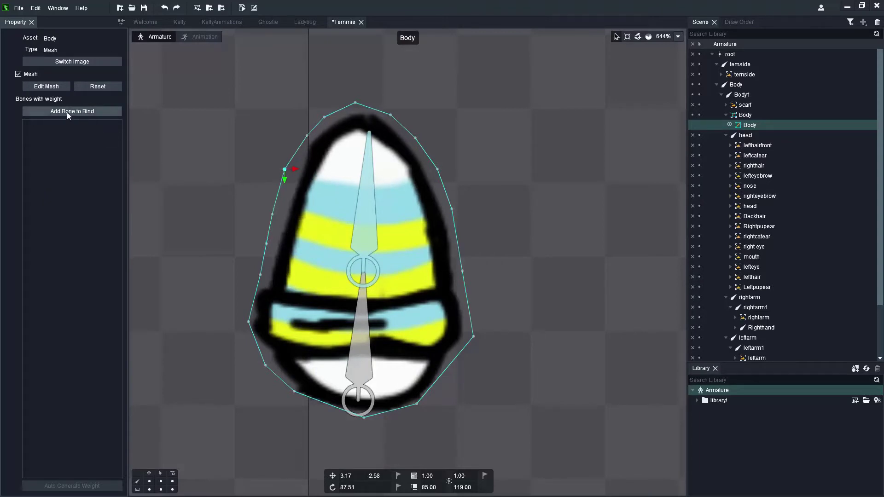
Step: Edit the Body mesh and move two upper-left vertices to follow the drawn outline more tightly
{"action": "left_click", "coordinate": [37, 87]}
{"action": "left_click_drag", "start_coordinate": [284, 169], "coordinate": [292, 180]}
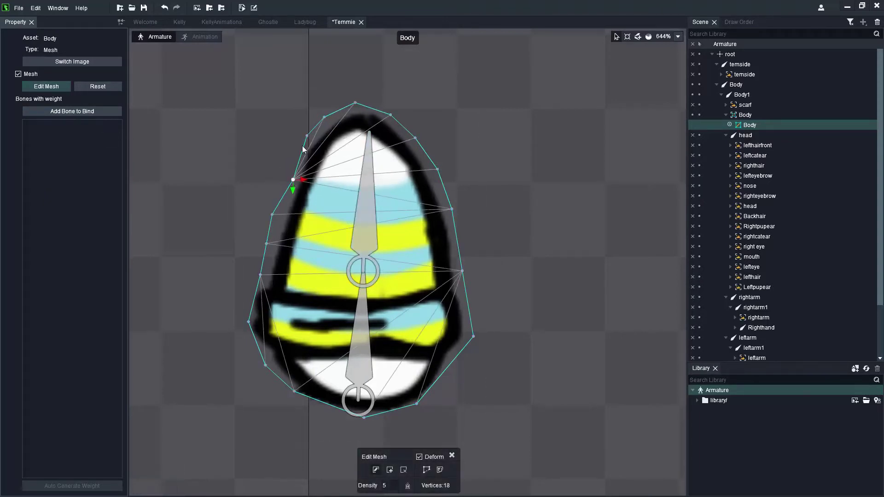
{"action": "left_click_drag", "start_coordinate": [310, 131], "coordinate": [312, 138]}
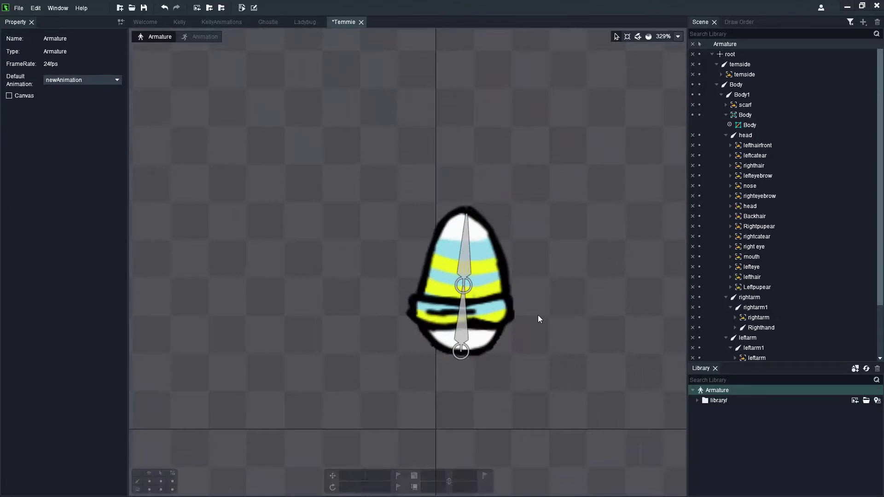
Step: Bind the Body and Body1 bones to the Body mesh
{"action": "scroll", "coordinate": [535, 323], "scroll_direction": "up", "scroll_amount": 2}
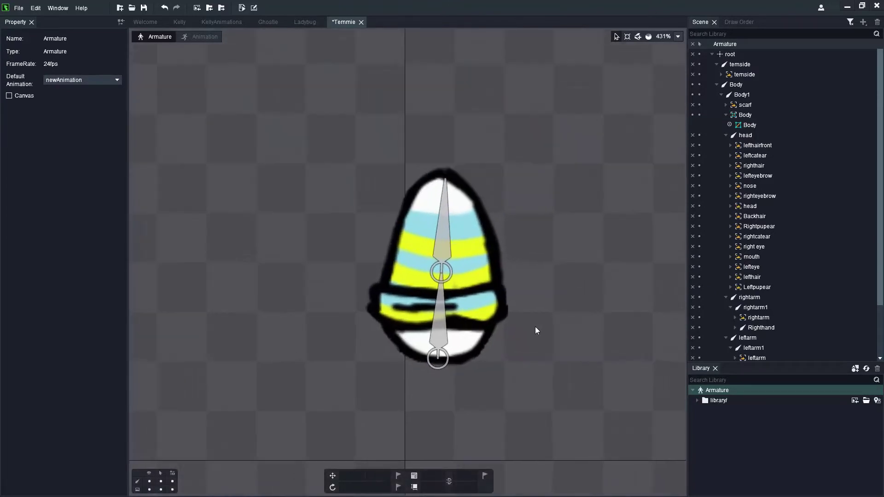
{"action": "left_click", "coordinate": [479, 280]}
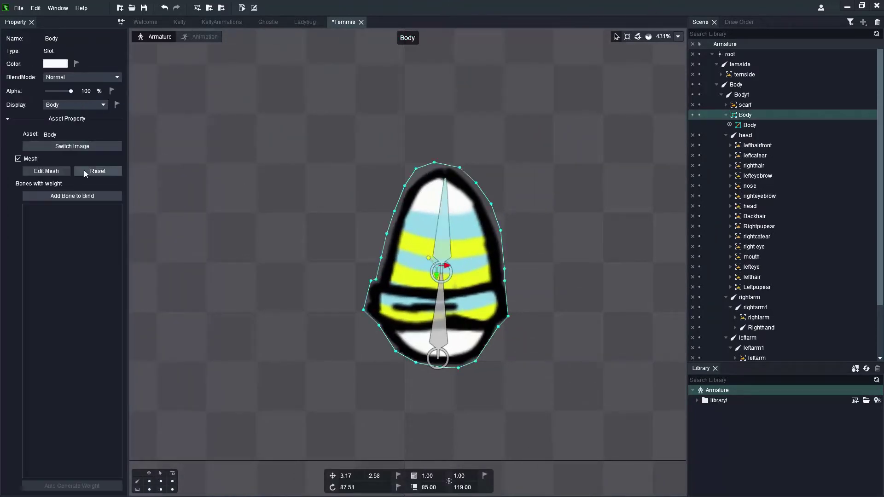
{"action": "left_click", "coordinate": [88, 197]}
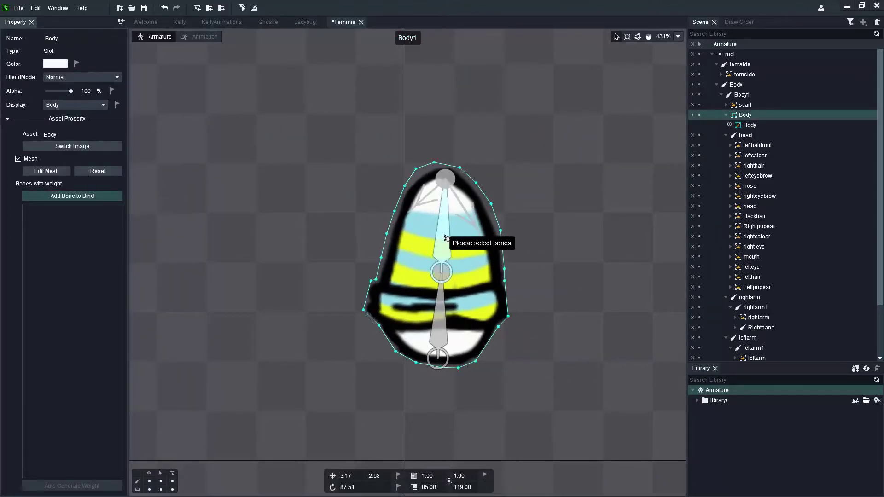
{"action": "left_click", "coordinate": [441, 345]}
{"action": "left_click", "coordinate": [442, 244]}
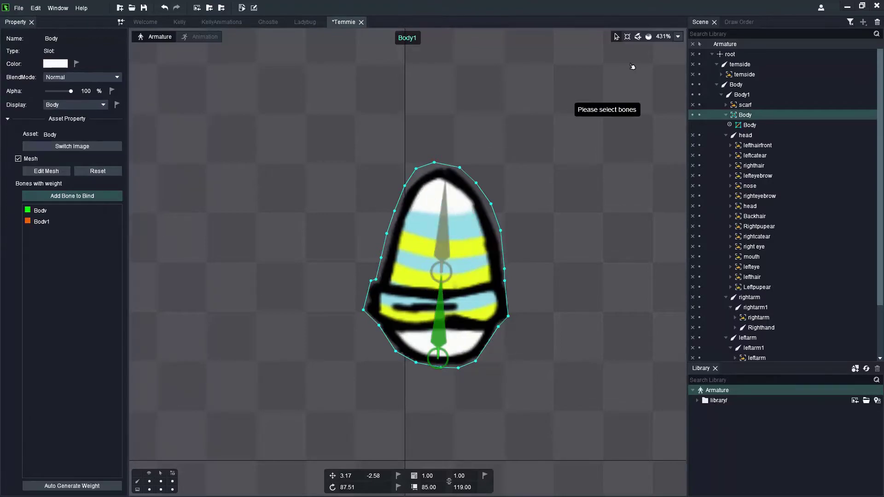
{"action": "left_click", "coordinate": [617, 37]}
Step: Rotate the Body1 bone back and forth to check how the bound Body mesh deforms
{"action": "left_click", "coordinate": [445, 236]}
{"action": "left_click_drag", "start_coordinate": [635, 324], "coordinate": [572, 297]}
{"action": "left_click", "coordinate": [443, 231]}
{"action": "left_click_drag", "start_coordinate": [444, 232], "coordinate": [557, 289]}
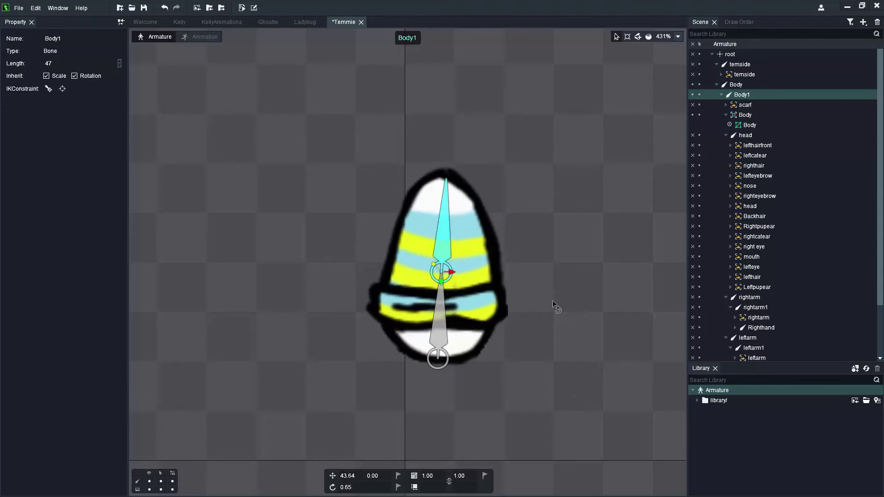
{"action": "left_click_drag", "start_coordinate": [411, 469], "coordinate": [471, 291]}
Step: Reduce the Body1 bone's weight on the Body mesh's lower side and bottom vertices, with 0% on the bottom-left vertex
{"action": "left_click", "coordinate": [478, 260]}
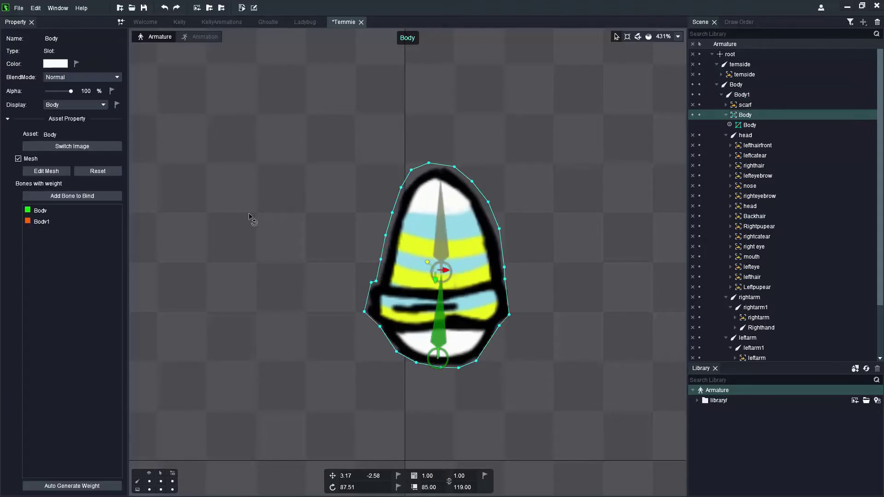
{"action": "left_click", "coordinate": [648, 37]}
{"action": "scroll", "coordinate": [473, 367], "scroll_direction": "up", "scroll_amount": 4}
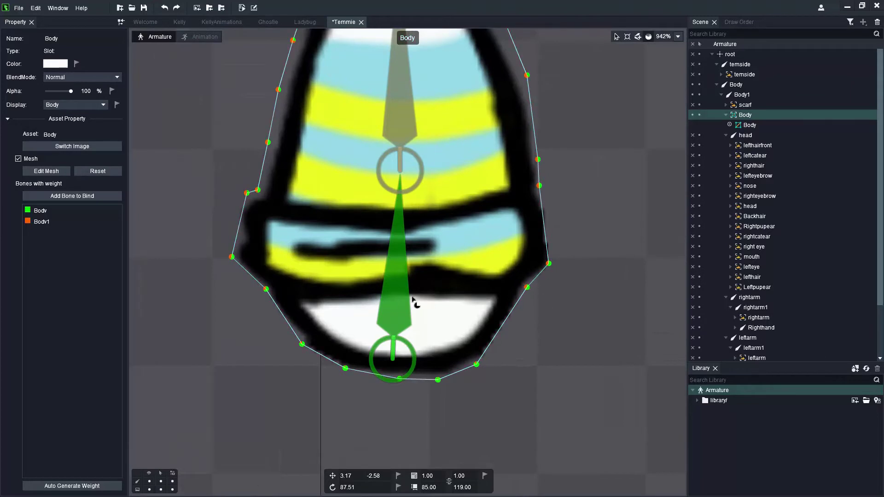
{"action": "left_click", "coordinate": [404, 133]}
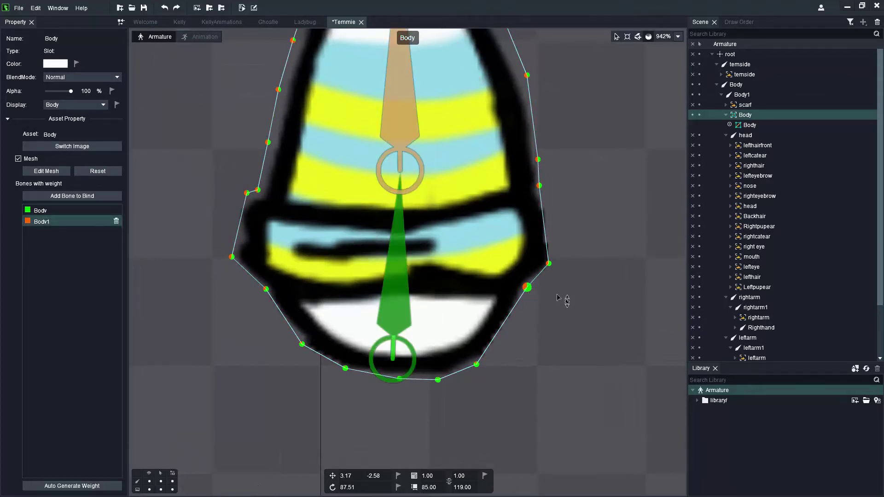
{"action": "left_click_drag", "start_coordinate": [557, 298], "coordinate": [586, 328]}
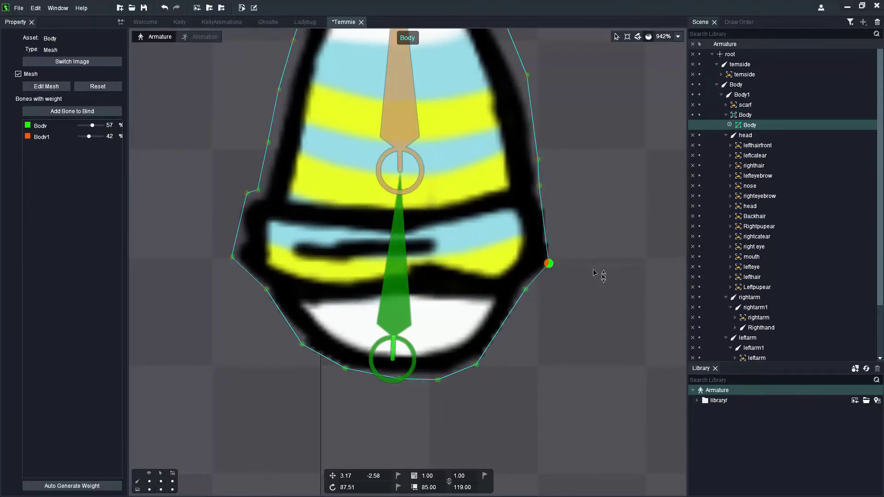
{"action": "left_click_drag", "start_coordinate": [594, 273], "coordinate": [580, 453]}
{"action": "left_click", "coordinate": [229, 259]}
{"action": "left_click", "coordinate": [232, 256]}
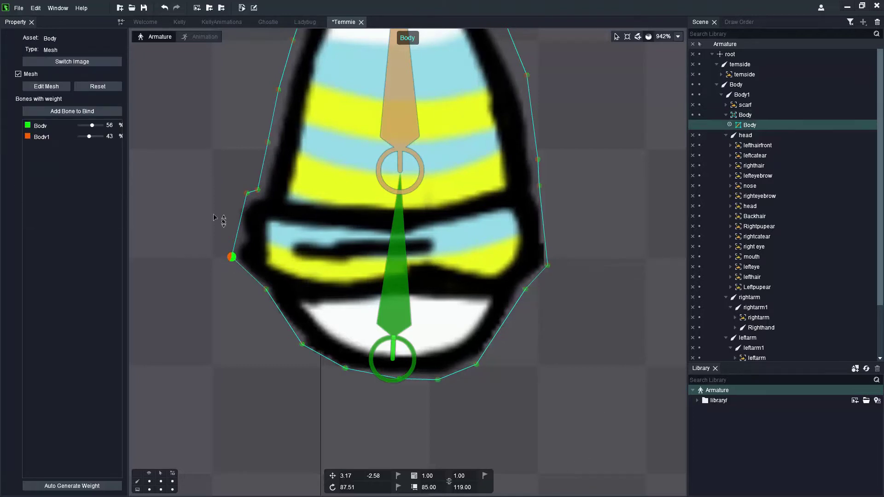
{"action": "left_click_drag", "start_coordinate": [186, 147], "coordinate": [164, 370]}
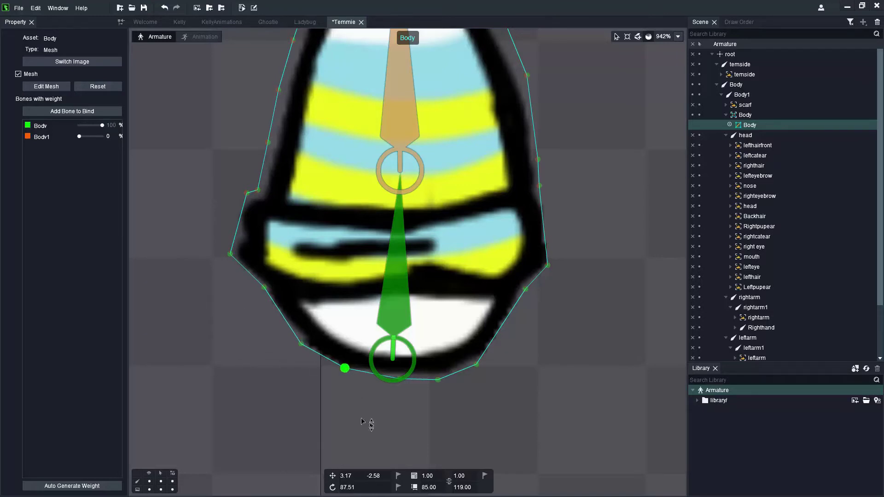
{"action": "scroll", "coordinate": [401, 383], "scroll_direction": "up", "scroll_amount": 2}
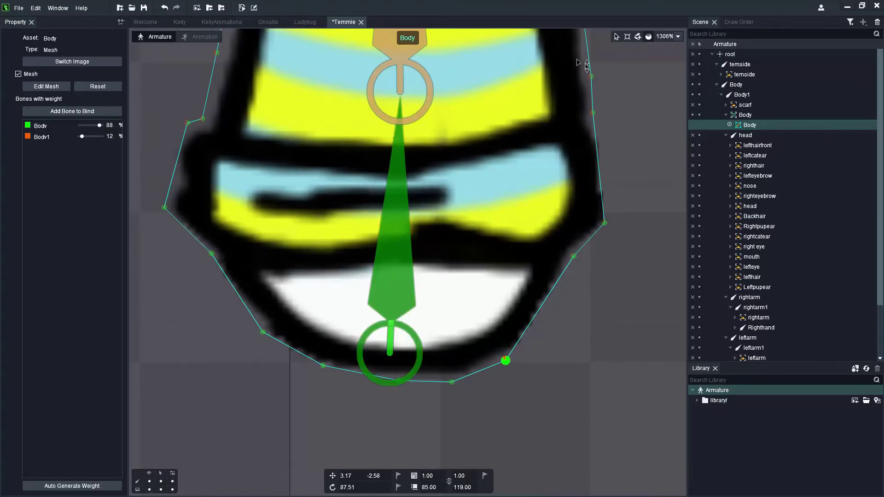
Step: Try rotating the Body1 bone to test the new weights and undo the rotations
{"action": "left_click", "coordinate": [423, 98]}
{"action": "scroll", "coordinate": [371, 189], "scroll_direction": "down", "scroll_amount": 2}
{"action": "left_click_drag", "start_coordinate": [579, 299], "coordinate": [560, 206]}
{"action": "scroll", "coordinate": [571, 171], "scroll_direction": "down", "scroll_amount": 2}
{"action": "scroll", "coordinate": [468, 317], "scroll_direction": "down", "scroll_amount": 2}
{"action": "scroll", "coordinate": [544, 325], "scroll_direction": "up", "scroll_amount": 2}
{"action": "key", "text": "ctrl+z"}
{"action": "key", "text": "ctrl+z"}
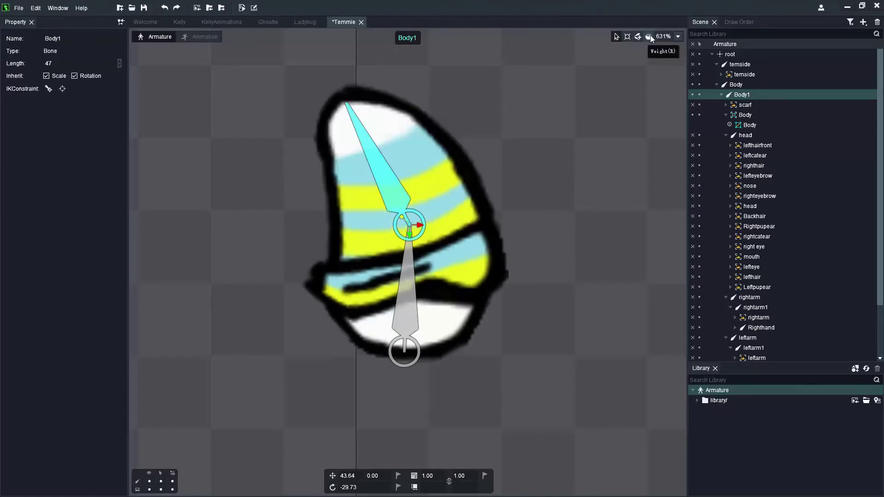
{"action": "key", "text": "ctrl+z"}
{"action": "key", "text": "ctrl+z"}
{"action": "key", "text": "ctrl+z"}
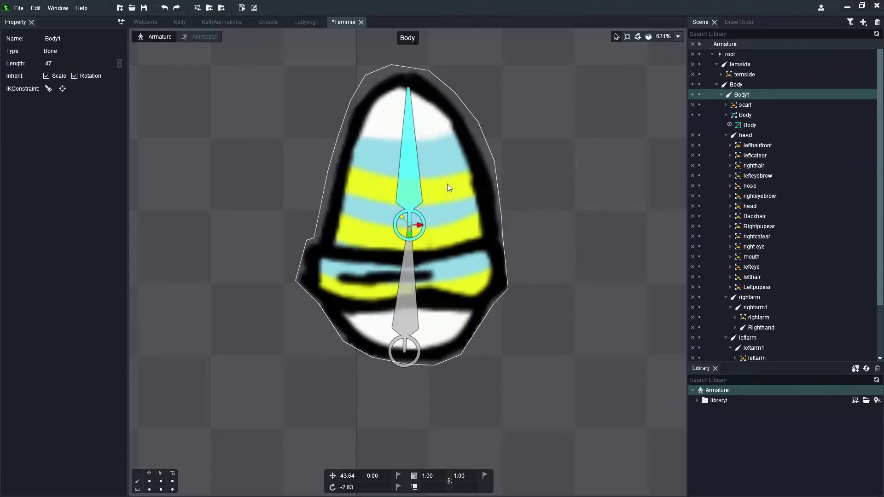
Step: Readjust the Body1 bone's weight on the mesh's widest and lower side vertices, with 21% on the vertex below the left corner
{"action": "left_click", "coordinate": [449, 198]}
{"action": "left_click", "coordinate": [649, 37]}
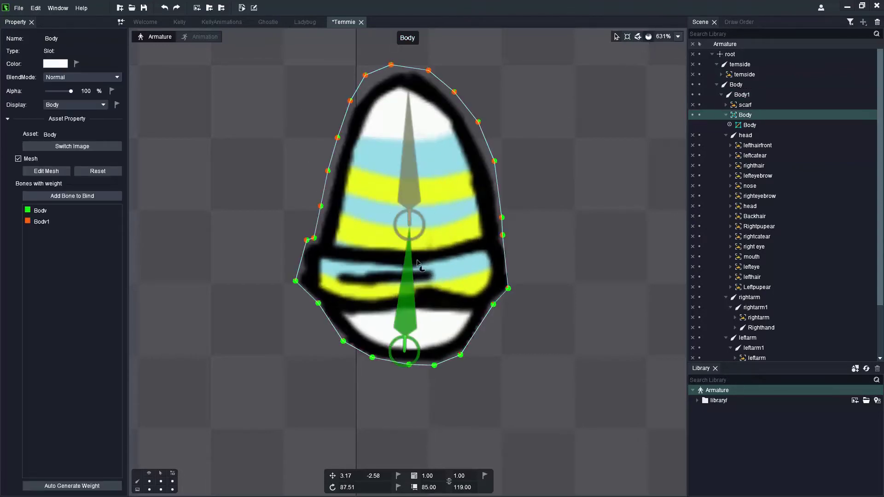
{"action": "scroll", "coordinate": [317, 309], "scroll_direction": "up", "scroll_amount": 5}
{"action": "left_click", "coordinate": [281, 259]}
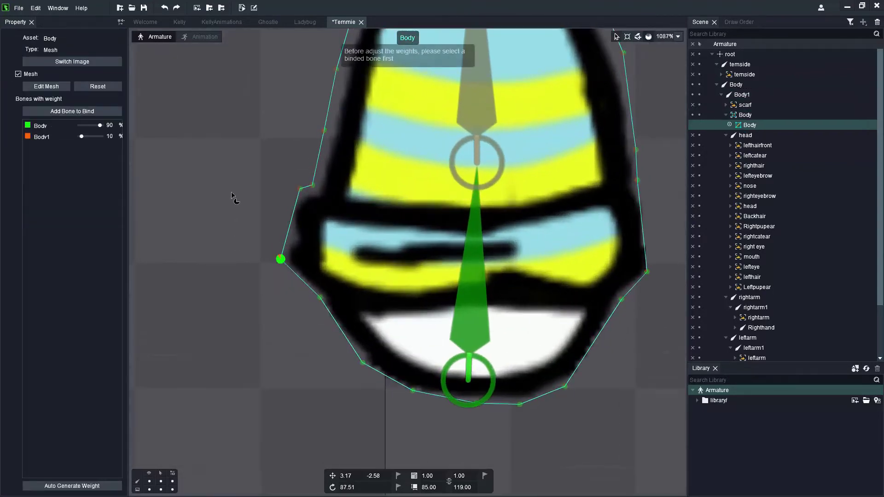
{"action": "left_click", "coordinate": [475, 144]}
{"action": "left_click_drag", "start_coordinate": [206, 299], "coordinate": [231, 116]}
{"action": "left_click", "coordinate": [320, 298]}
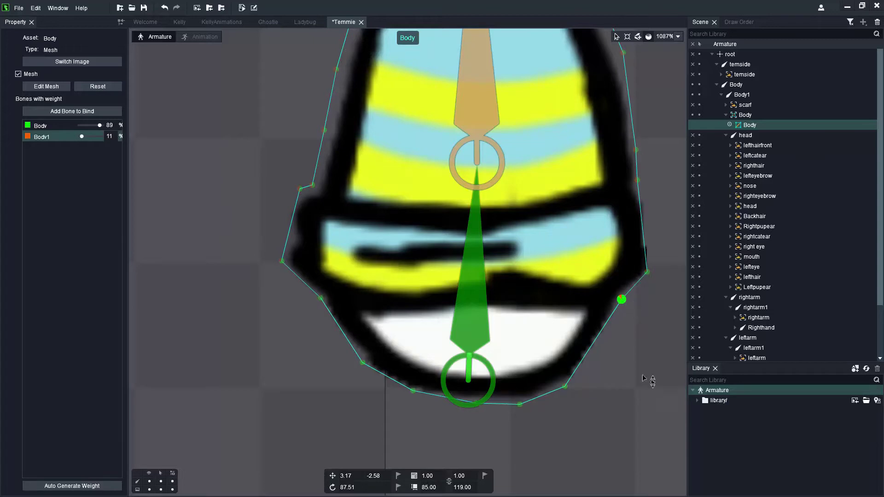
{"action": "left_click", "coordinate": [647, 271]}
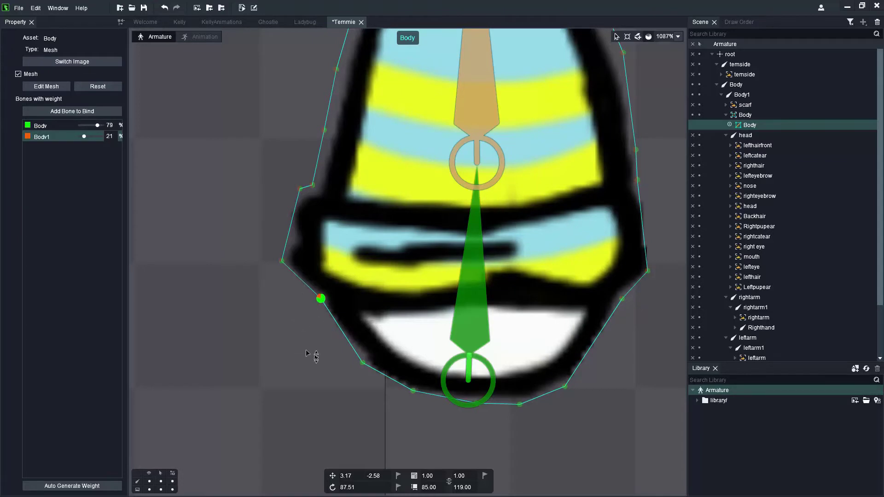
Step: Try bending the Body1 bone to about 46 degrees to test the mesh, undo the rotation and clear the selection
{"action": "scroll", "coordinate": [329, 360], "scroll_direction": "down", "scroll_amount": 6}
{"action": "scroll", "coordinate": [425, 131], "scroll_direction": "up", "scroll_amount": 4}
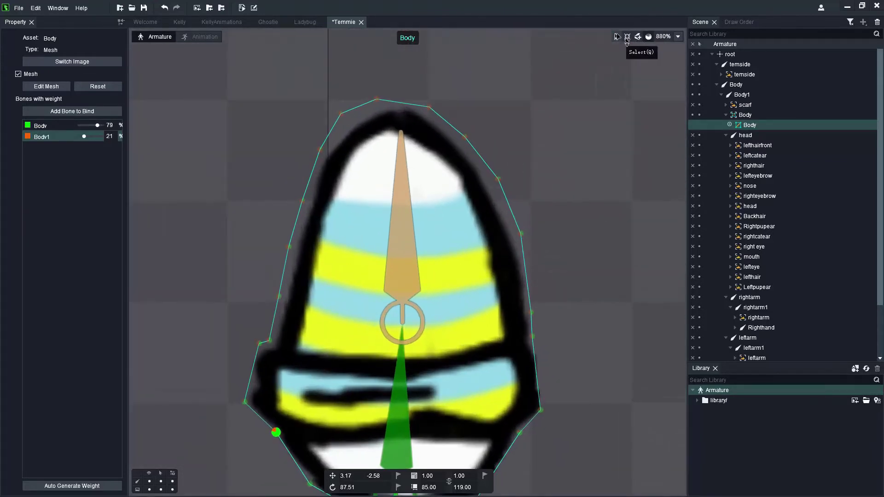
{"action": "left_click", "coordinate": [617, 36]}
{"action": "scroll", "coordinate": [490, 130], "scroll_direction": "down", "scroll_amount": 3}
{"action": "left_click", "coordinate": [426, 207]}
{"action": "left_click_drag", "start_coordinate": [627, 293], "coordinate": [506, 392]}
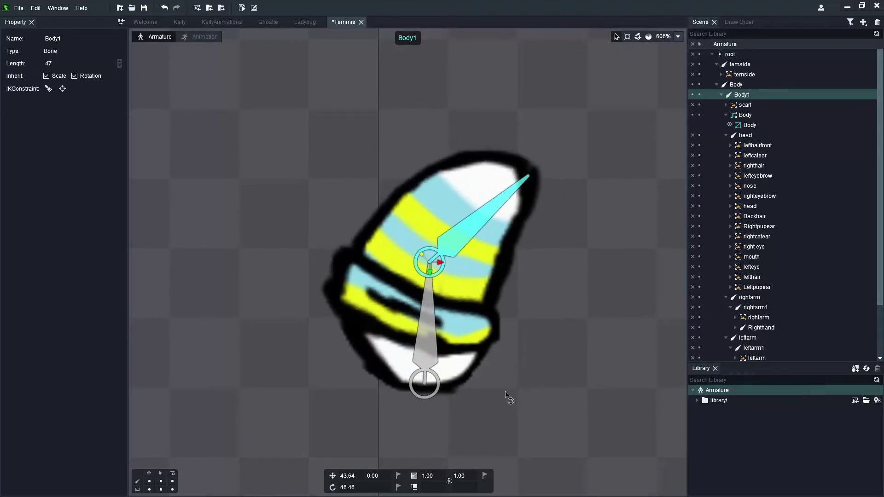
{"action": "key", "text": "ctrl+z"}
{"action": "left_click", "coordinate": [465, 209]}
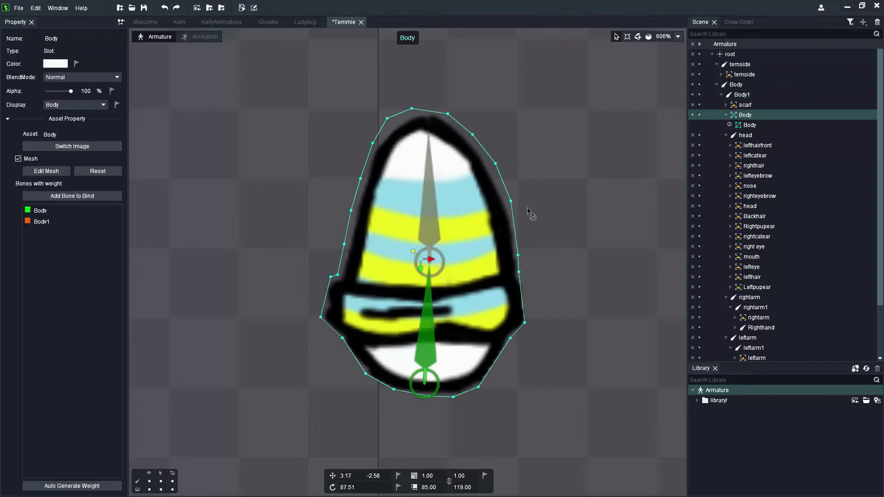
{"action": "left_click", "coordinate": [507, 194]}
Step: Show the hidden temside and head bones and the lefthairfront, leftcatear, righthair, nose and lefteyebrow slots again in the scene
{"action": "scroll", "coordinate": [530, 161], "scroll_direction": "down", "scroll_amount": 2}
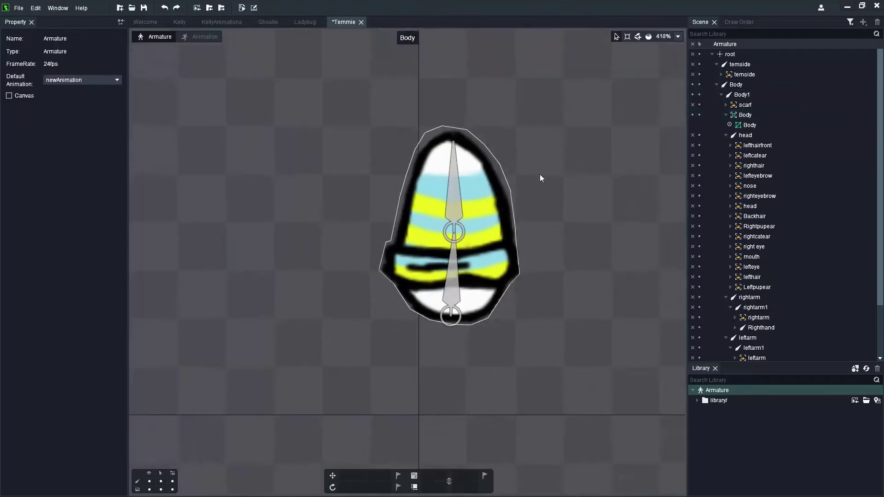
{"action": "left_click", "coordinate": [693, 64]}
{"action": "left_click", "coordinate": [693, 134]}
{"action": "scroll", "coordinate": [564, 212], "scroll_direction": "down", "scroll_amount": 2}
{"action": "left_click", "coordinate": [692, 145]}
{"action": "scroll", "coordinate": [454, 259], "scroll_direction": "down", "scroll_amount": 1}
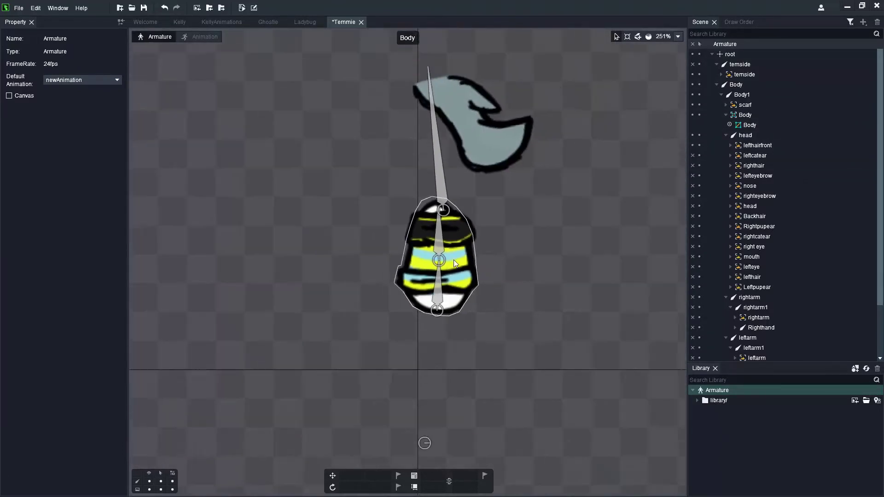
{"action": "left_click", "coordinate": [693, 155]}
{"action": "left_click", "coordinate": [693, 166]}
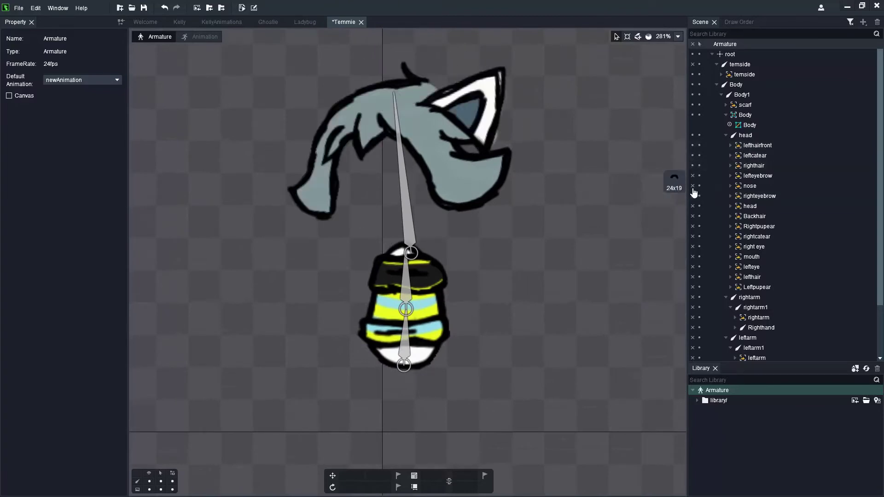
{"action": "left_click", "coordinate": [693, 186]}
{"action": "left_click", "coordinate": [692, 176]}
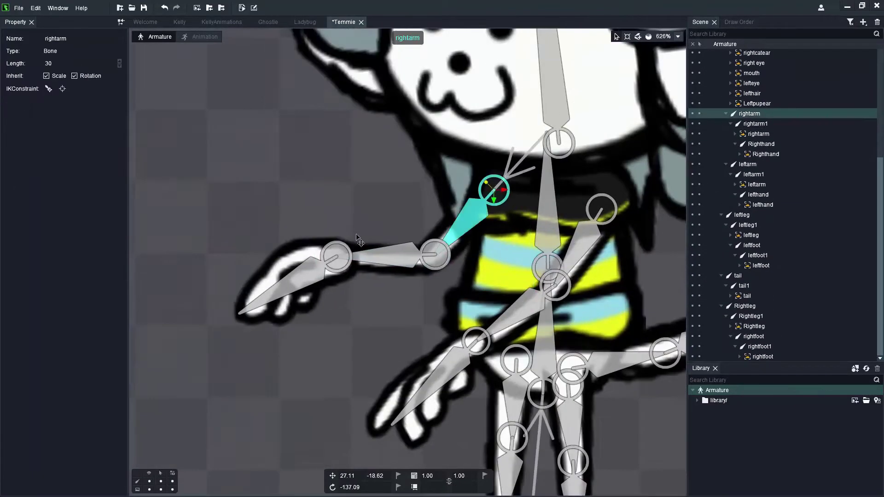
Step: Turn the rightarm image into a mesh and bind it to the rightarm and rightarm1 bones
{"action": "scroll", "coordinate": [362, 259], "scroll_direction": "up", "scroll_amount": 4}
{"action": "left_click", "coordinate": [588, 211]}
{"action": "left_click", "coordinate": [547, 233]}
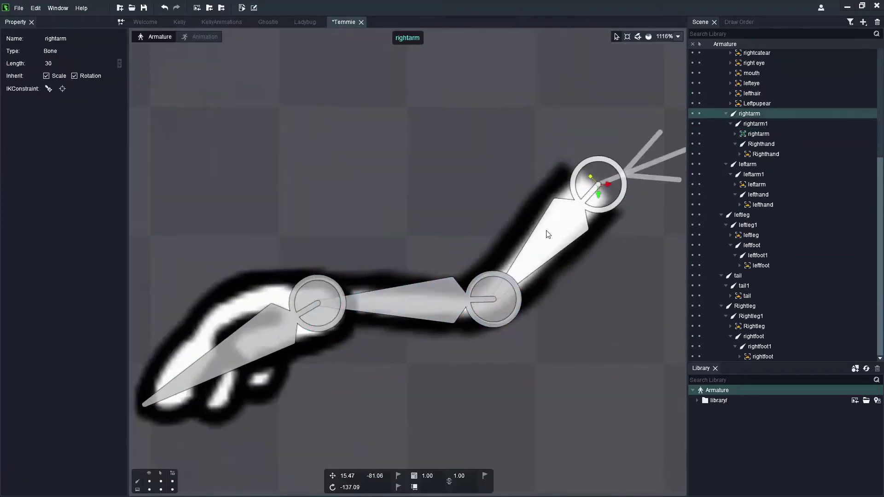
{"action": "left_click", "coordinate": [491, 302]}
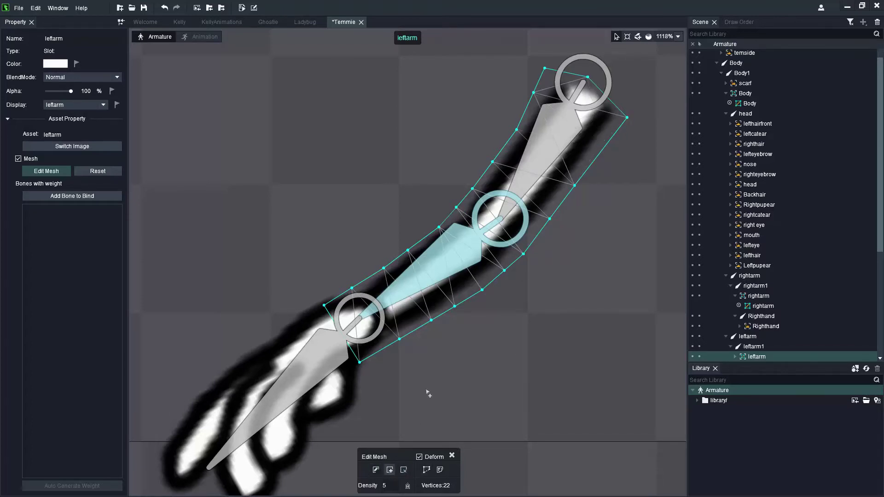
Step: Finish editing the leftarm mesh and bind it to the leftarm and leftarm1 bones
{"action": "left_click", "coordinate": [605, 182]}
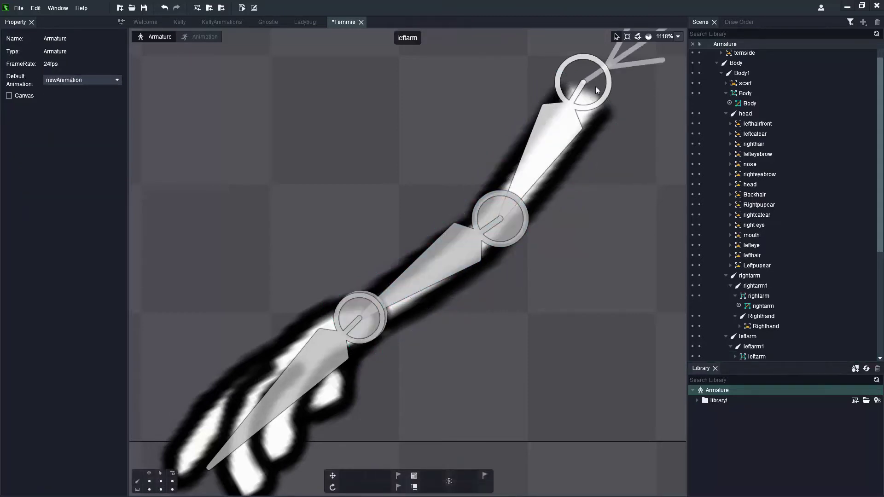
{"action": "left_click", "coordinate": [589, 107]}
{"action": "left_click", "coordinate": [72, 196]}
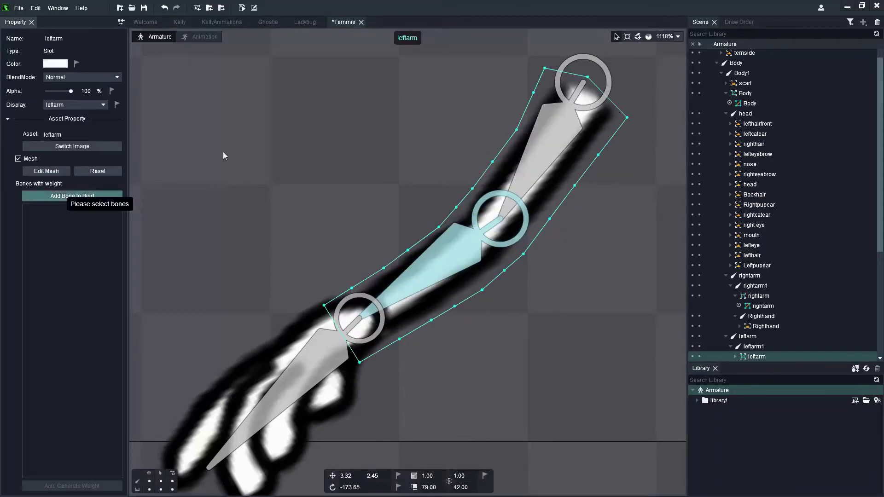
{"action": "left_click", "coordinate": [566, 116]}
{"action": "left_click", "coordinate": [423, 281]}
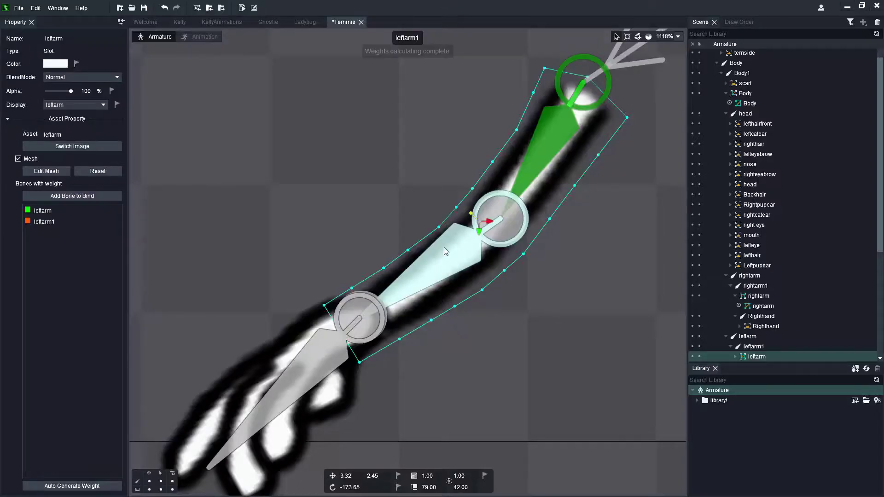
Step: Rotate the leftarm1 bone to about 27 degrees to test the bound mesh, and reselect the leftarm slot
{"action": "left_click", "coordinate": [444, 251]}
{"action": "left_click_drag", "start_coordinate": [482, 407], "coordinate": [463, 353]}
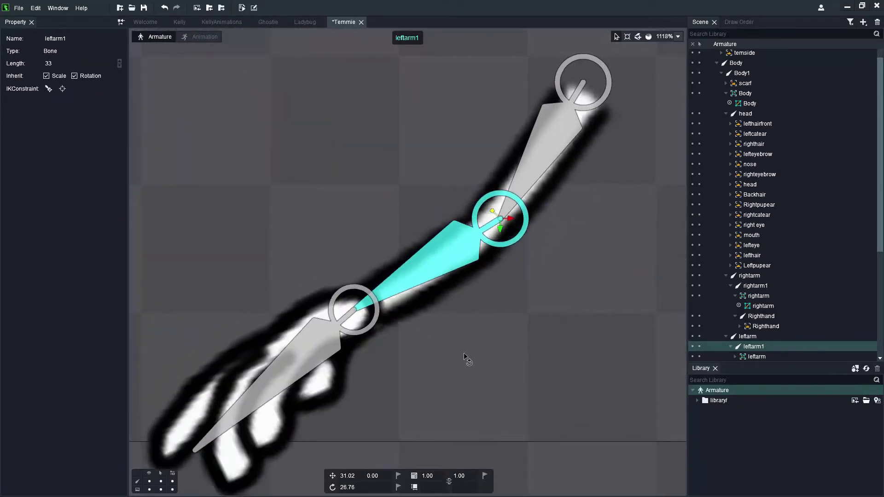
{"action": "left_click", "coordinate": [512, 258]}
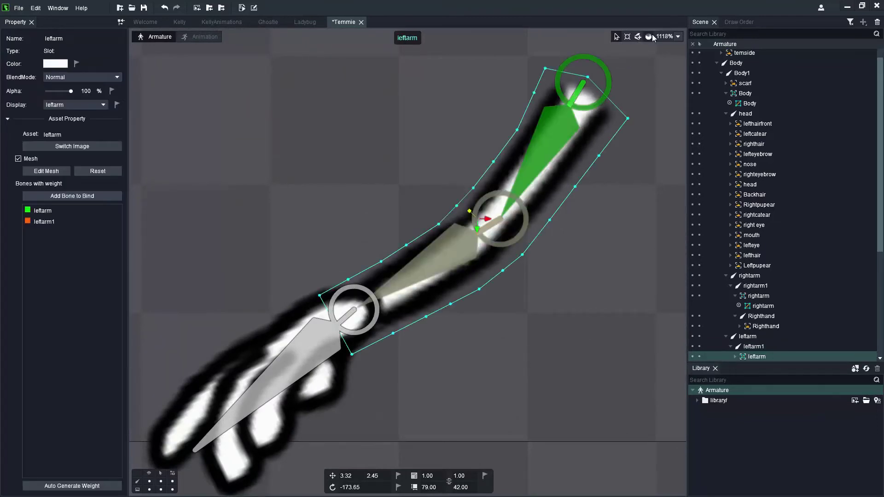
Step: Examine the leftarm and leftarm1 bone weights on individual vertices along both edges of the left arm mesh
{"action": "scroll", "coordinate": [536, 112], "scroll_direction": "up", "scroll_amount": 2}
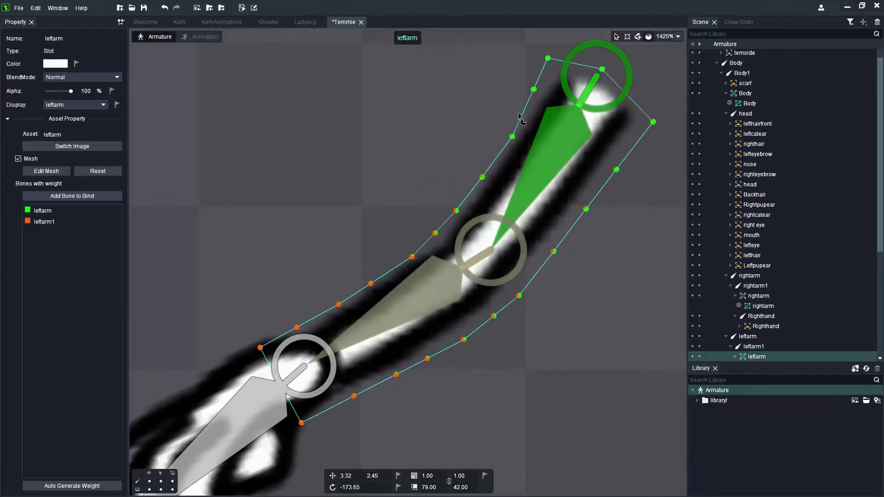
{"action": "left_click", "coordinate": [370, 284]}
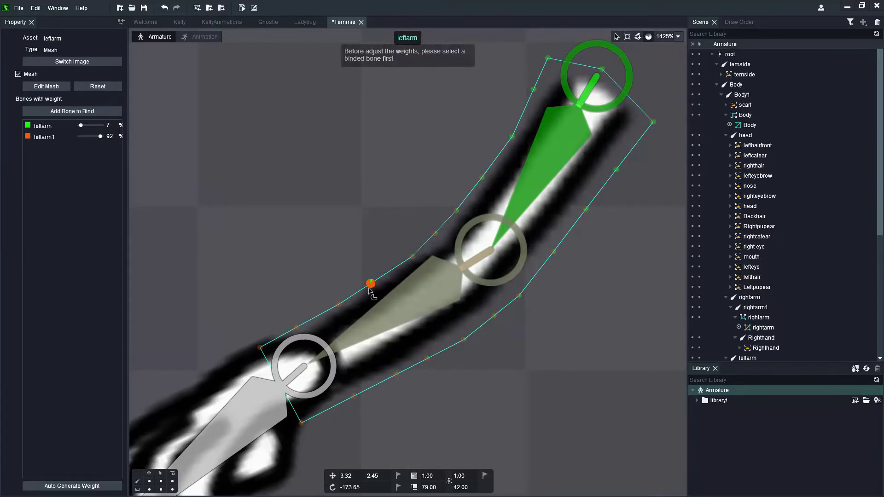
{"action": "left_click", "coordinate": [339, 304]}
{"action": "left_click", "coordinate": [296, 328]}
{"action": "left_click", "coordinate": [435, 234]}
{"action": "left_click", "coordinate": [456, 211]}
{"action": "left_click", "coordinate": [482, 178]}
{"action": "left_click", "coordinate": [512, 137]}
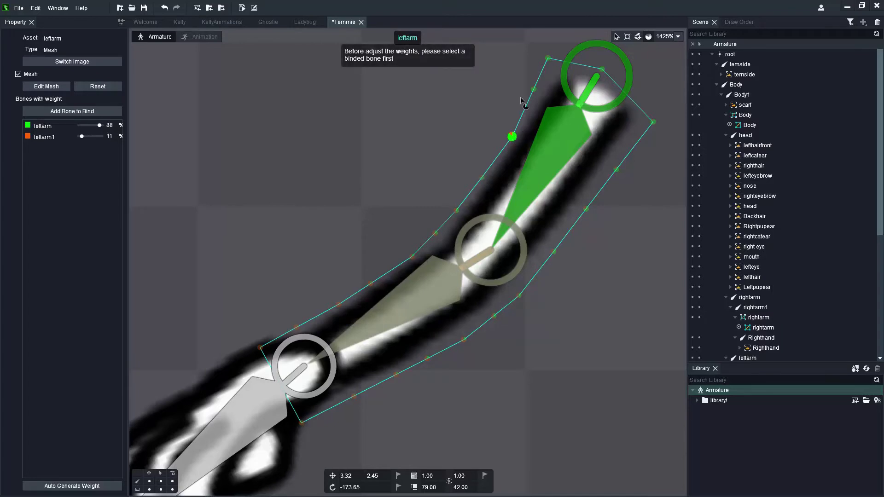
{"action": "left_click", "coordinate": [533, 89]}
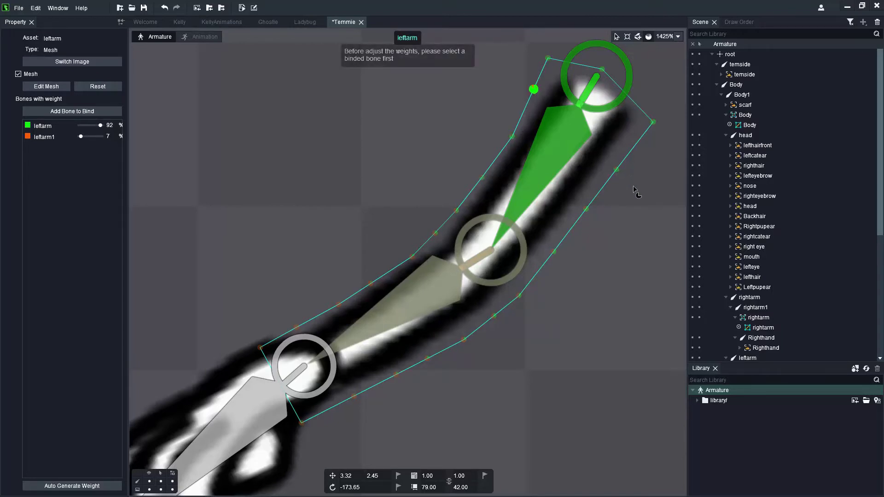
{"action": "left_click", "coordinate": [616, 170]}
{"action": "left_click", "coordinate": [396, 374]}
{"action": "left_click", "coordinate": [353, 396]}
{"action": "scroll", "coordinate": [599, 64], "scroll_direction": "down", "scroll_amount": 5}
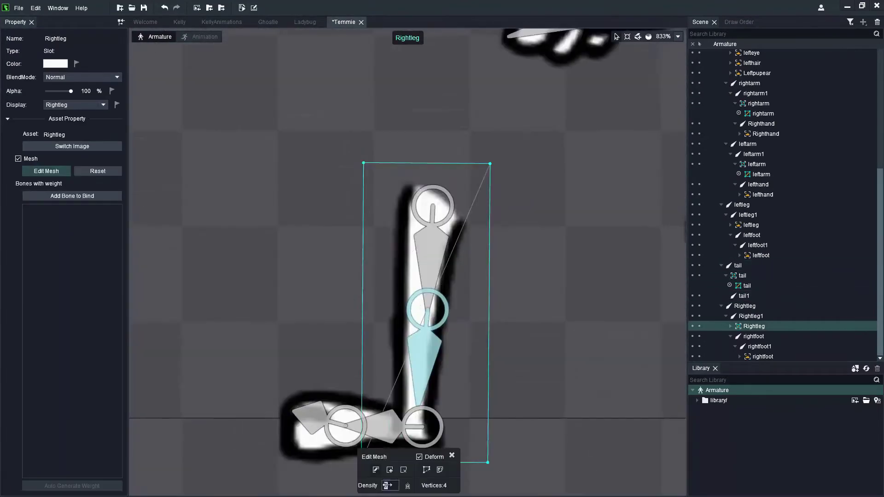
{"action": "scroll", "coordinate": [425, 283], "scroll_direction": "up", "scroll_amount": 3}
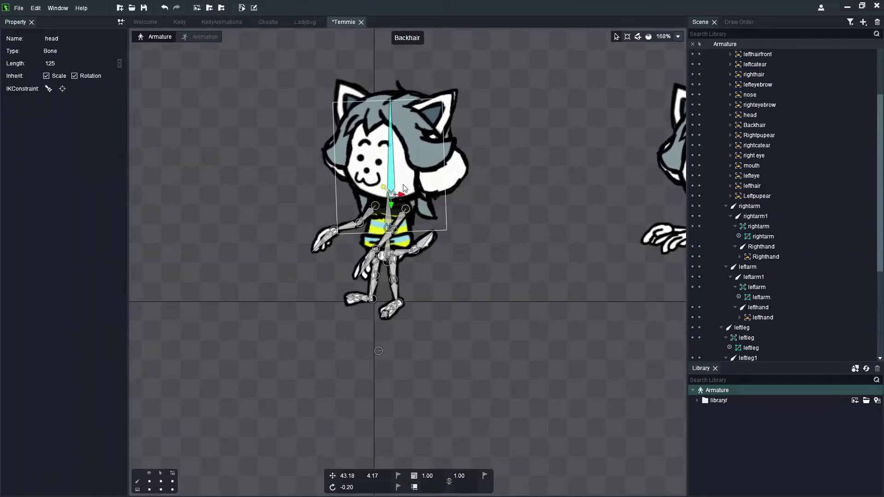
{"action": "left_click", "coordinate": [444, 224]}
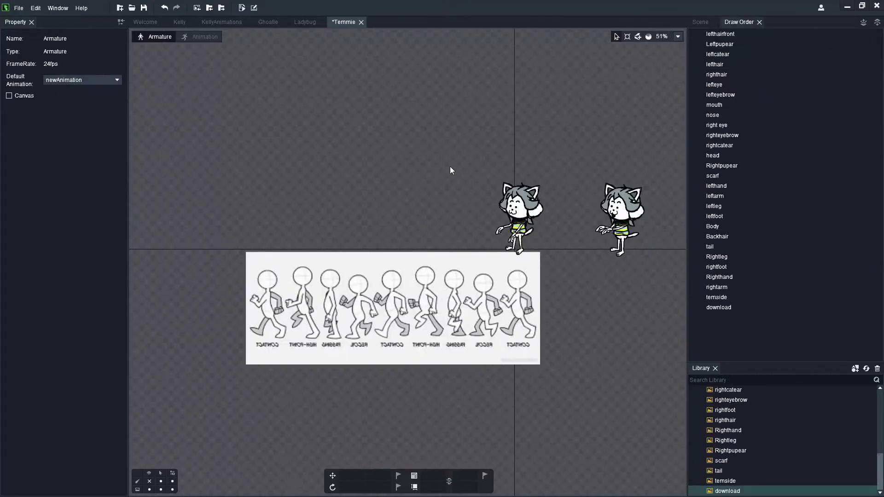
Step: Bring the walk-cycle reference image into view and switch the Temmie project from armature mode to animation mode
{"action": "scroll", "coordinate": [494, 203], "scroll_direction": "up", "scroll_amount": 3}
{"action": "scroll", "coordinate": [386, 235], "scroll_direction": "down", "scroll_amount": 3}
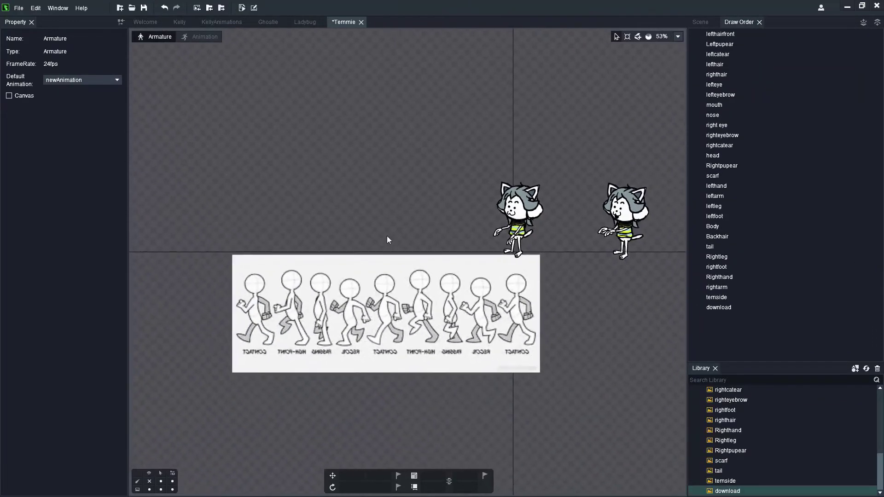
{"action": "scroll", "coordinate": [403, 235], "scroll_direction": "up", "scroll_amount": 2}
{"action": "scroll", "coordinate": [404, 238], "scroll_direction": "up", "scroll_amount": 1}
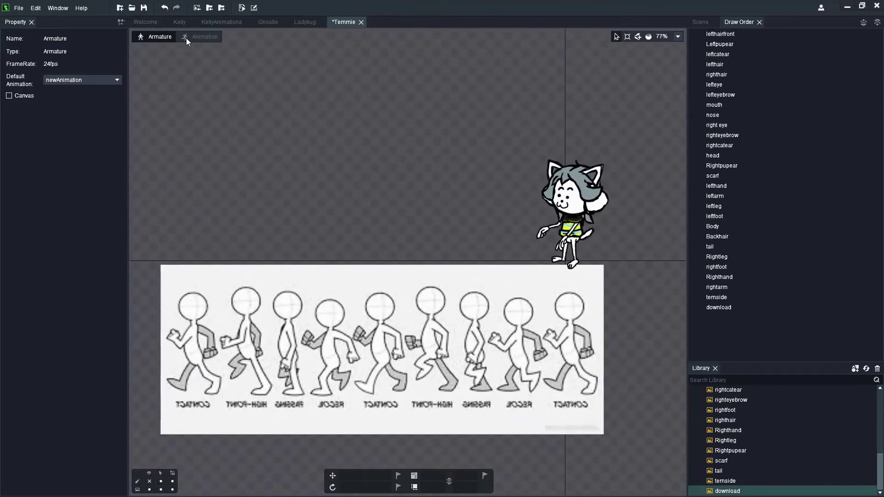
{"action": "left_click", "coordinate": [198, 37]}
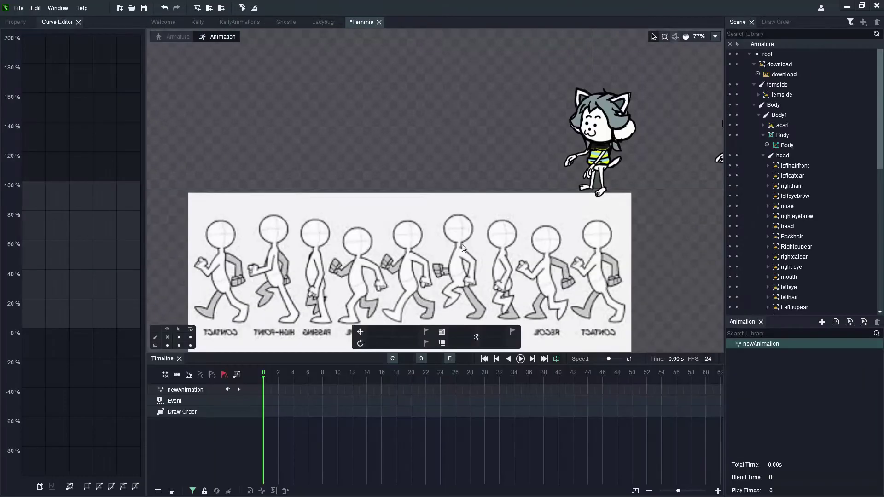
{"action": "scroll", "coordinate": [441, 210], "scroll_direction": "down", "scroll_amount": 2}
{"action": "scroll", "coordinate": [440, 211], "scroll_direction": "up", "scroll_amount": 1}
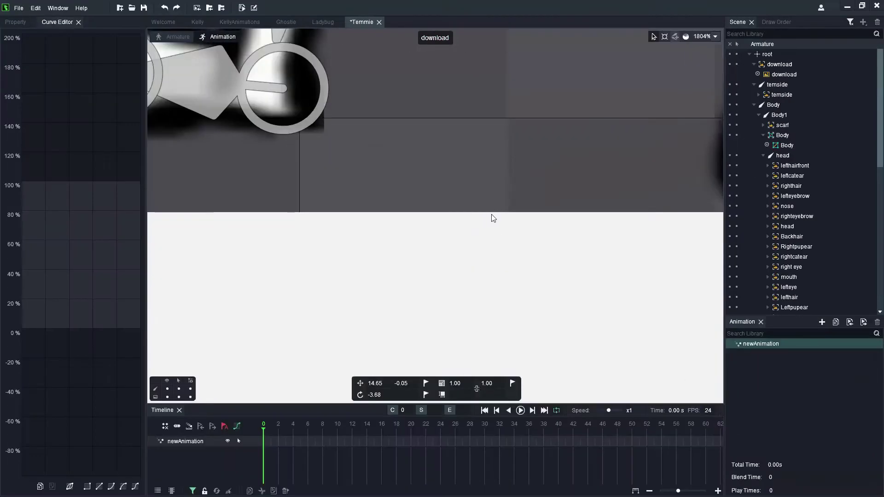
Step: Rotate the leftfoot1 bone to about 58 degrees at frame 0 to bend the toes of the rear foot
{"action": "scroll", "coordinate": [484, 225], "scroll_direction": "down", "scroll_amount": 6}
{"action": "scroll", "coordinate": [553, 203], "scroll_direction": "up", "scroll_amount": 4}
{"action": "left_click_drag", "start_coordinate": [489, 204], "coordinate": [507, 18]}
{"action": "left_click_drag", "start_coordinate": [450, 160], "coordinate": [443, 184]}
{"action": "scroll", "coordinate": [444, 184], "scroll_direction": "down", "scroll_amount": 6}
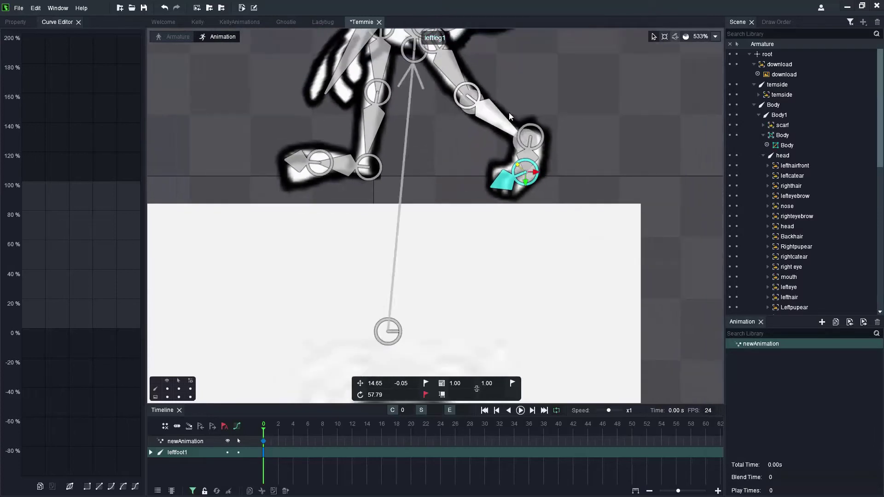
{"action": "scroll", "coordinate": [506, 110], "scroll_direction": "up", "scroll_amount": 1}
{"action": "scroll", "coordinate": [497, 160], "scroll_direction": "down", "scroll_amount": 4}
Step: Pose the left leg backwards at frame 0 by rotating leftleg to about 155 degrees and leftleg1 to about -34 degrees
{"action": "left_click", "coordinate": [462, 107]}
{"action": "left_click_drag", "start_coordinate": [584, 120], "coordinate": [577, 153]}
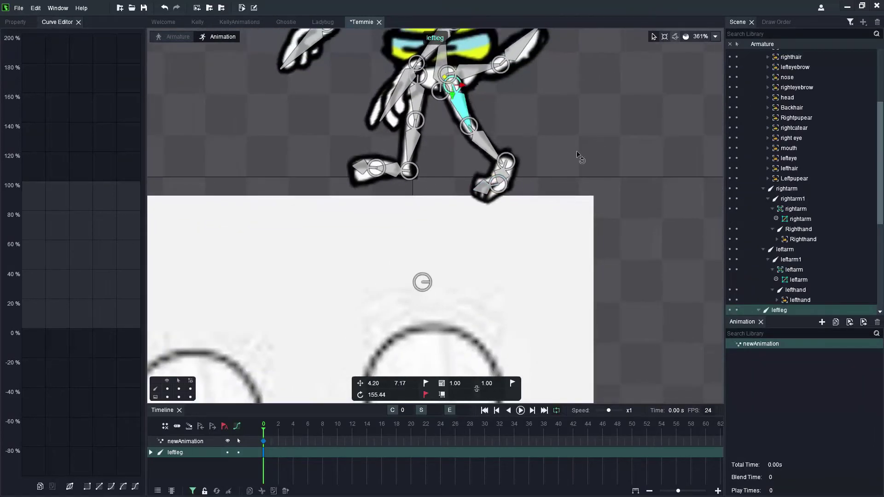
{"action": "left_click_drag", "start_coordinate": [491, 148], "coordinate": [593, 138]}
{"action": "scroll", "coordinate": [593, 138], "scroll_direction": "down", "scroll_amount": 5}
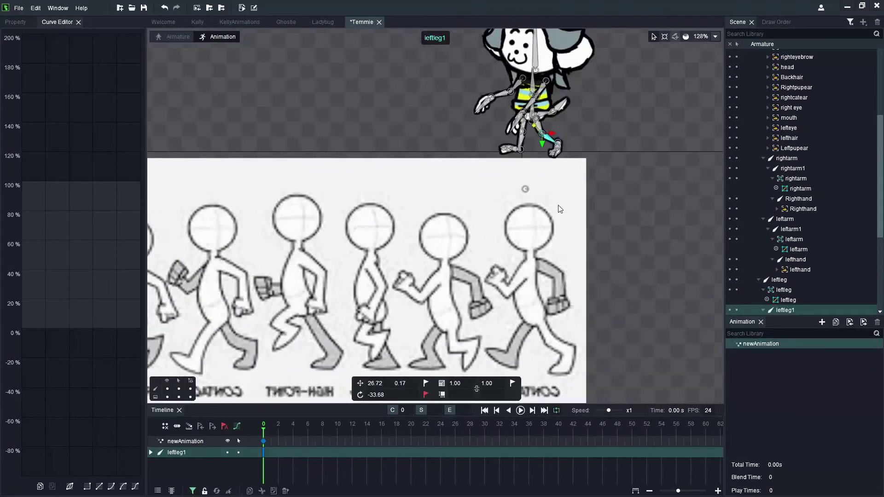
Step: Swing the right leg forward at frame 0, rotating Rightleg to about -162 degrees and Rightleg1 to about -22 degrees
{"action": "scroll", "coordinate": [490, 111], "scroll_direction": "up", "scroll_amount": 3}
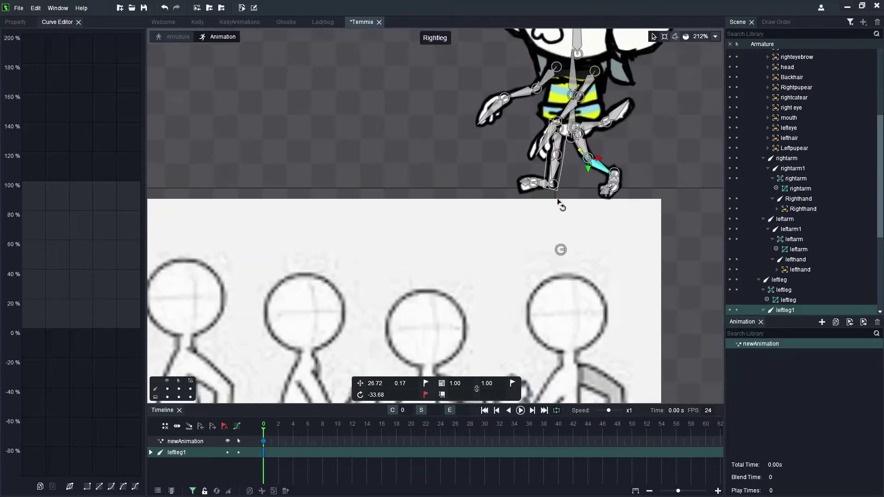
{"action": "scroll", "coordinate": [540, 188], "scroll_direction": "down", "scroll_amount": 4}
{"action": "scroll", "coordinate": [515, 123], "scroll_direction": "up", "scroll_amount": 2}
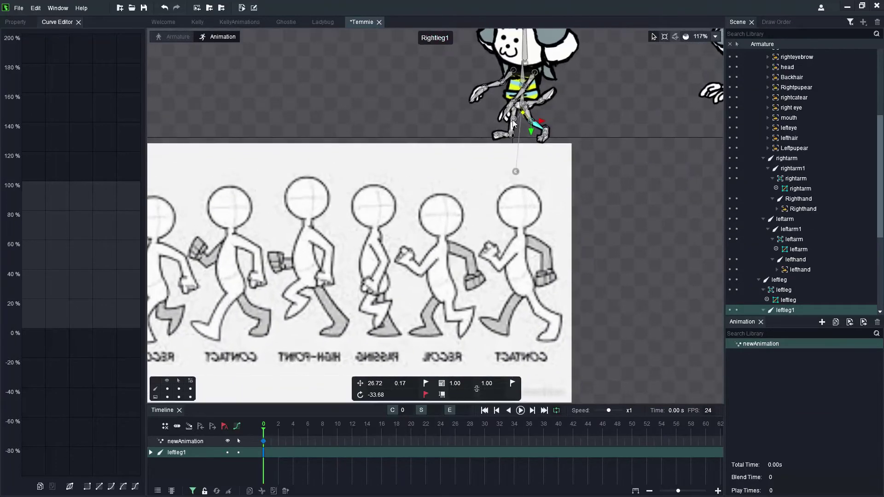
{"action": "left_click", "coordinate": [513, 115]}
{"action": "left_click_drag", "start_coordinate": [631, 174], "coordinate": [598, 197]}
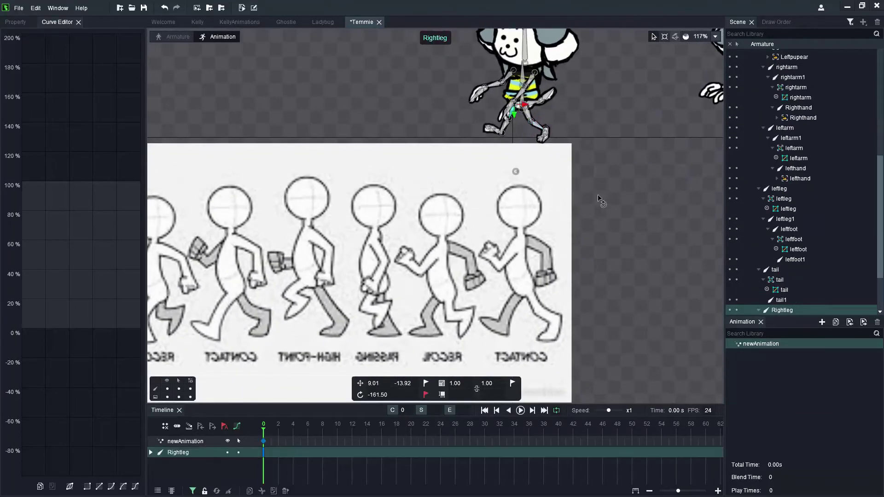
{"action": "scroll", "coordinate": [548, 123], "scroll_direction": "up", "scroll_amount": 2}
{"action": "left_click", "coordinate": [482, 135]}
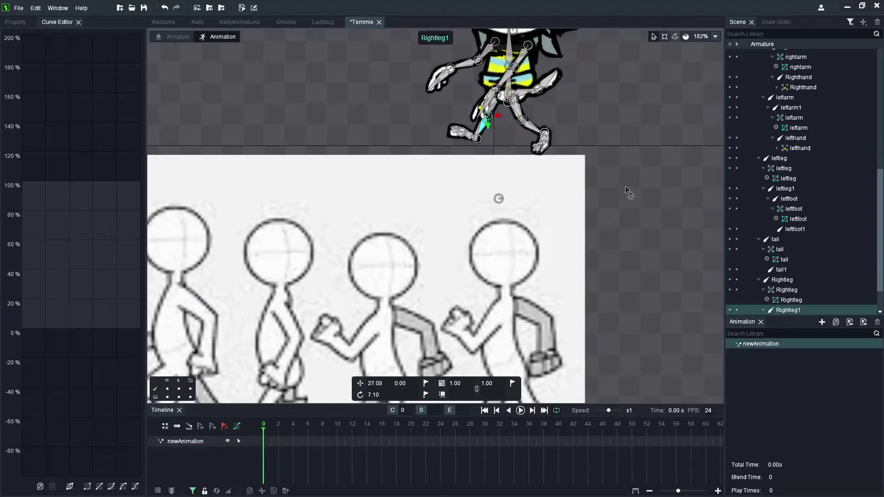
{"action": "left_click_drag", "start_coordinate": [626, 189], "coordinate": [614, 122]}
Step: Raise the right foot at frame 0 by rotating rightfoot1 to 41 degrees and rightfoot to about 114 degrees
{"action": "scroll", "coordinate": [493, 163], "scroll_direction": "down", "scroll_amount": 2}
{"action": "scroll", "coordinate": [488, 180], "scroll_direction": "up", "scroll_amount": 3}
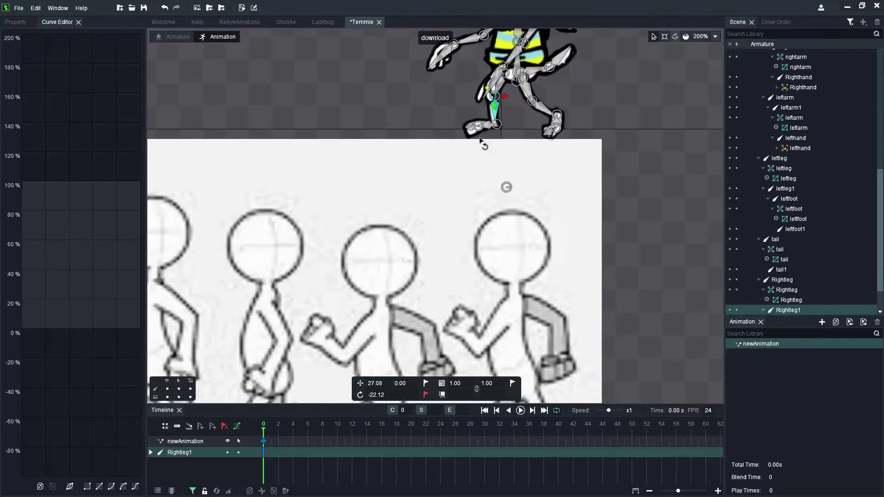
{"action": "left_click", "coordinate": [477, 126]}
{"action": "left_click_drag", "start_coordinate": [590, 98], "coordinate": [595, 183]}
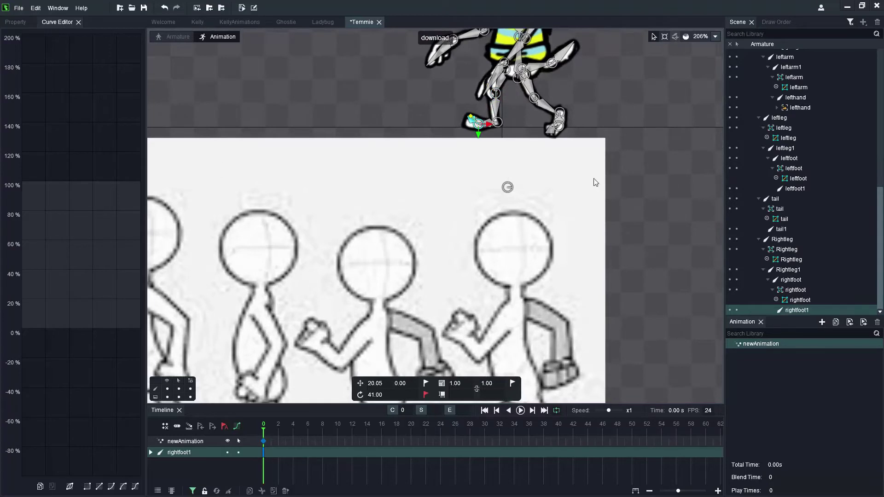
{"action": "scroll", "coordinate": [489, 120], "scroll_direction": "up", "scroll_amount": 3}
{"action": "left_click", "coordinate": [490, 121]}
{"action": "left_click_drag", "start_coordinate": [653, 79], "coordinate": [647, 142]}
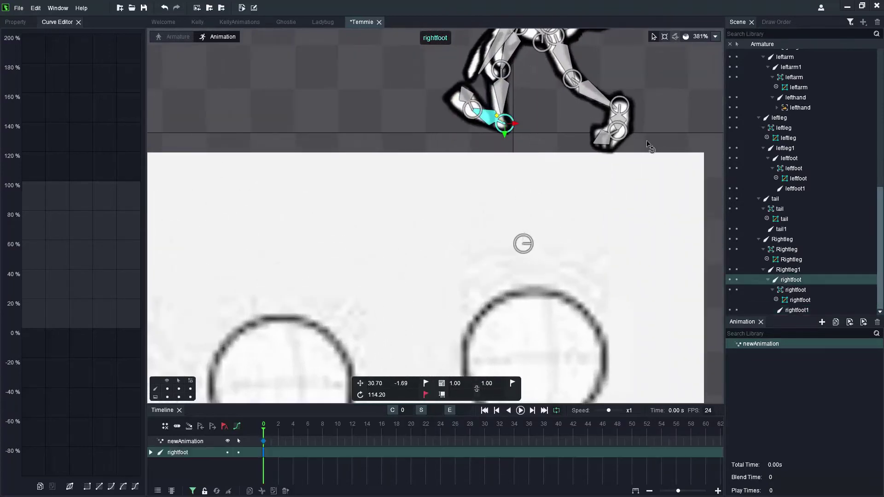
Step: Refine the right leg's contact pose, rotating Rightleg to about -149 degrees and Rightleg1 to about -11 degrees
{"action": "left_click", "coordinate": [504, 102]}
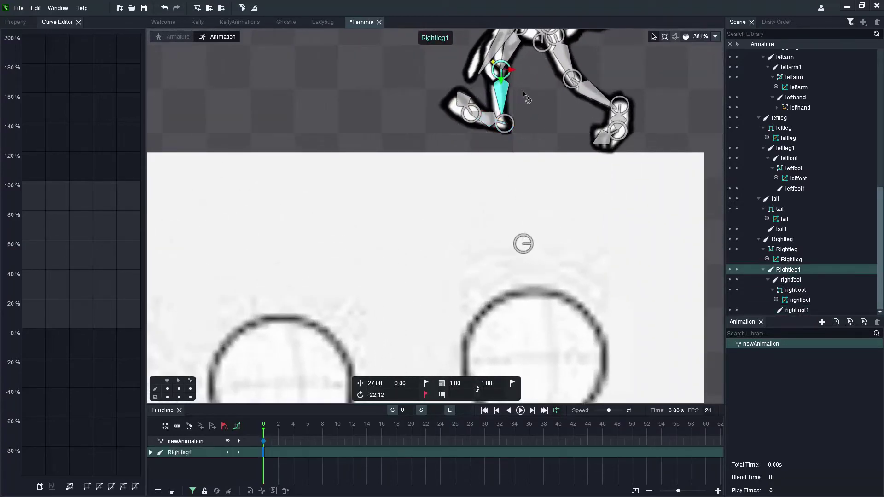
{"action": "left_click", "coordinate": [514, 51]}
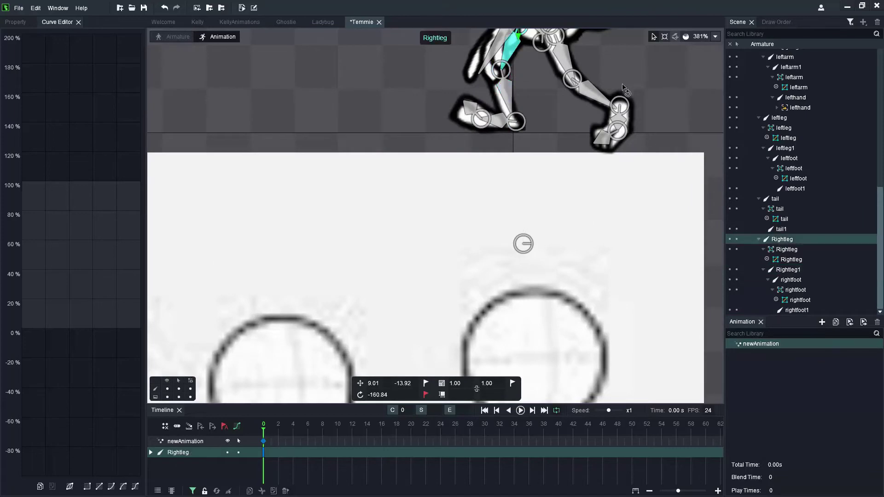
{"action": "scroll", "coordinate": [626, 94], "scroll_direction": "down", "scroll_amount": 5}
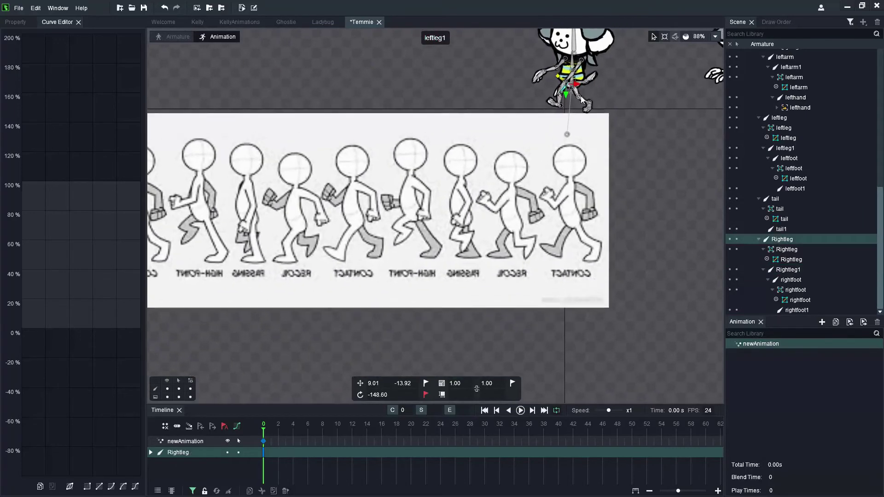
{"action": "scroll", "coordinate": [594, 87], "scroll_direction": "up", "scroll_amount": 5}
{"action": "left_click", "coordinate": [485, 111]}
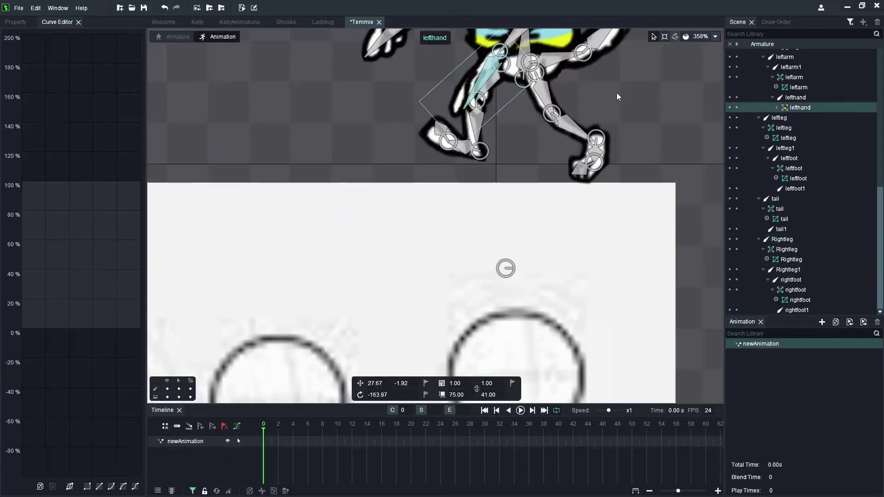
{"action": "left_click", "coordinate": [549, 106]}
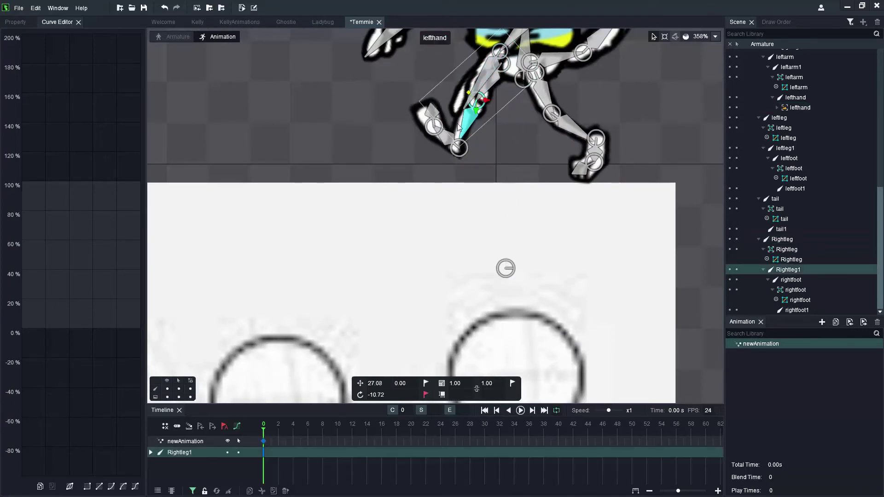
Step: Swing the right arm backwards at frame 0 by moving rightarm to about 28.8, -9.1 and rotating it to about 82 degrees
{"action": "scroll", "coordinate": [537, 230], "scroll_direction": "down", "scroll_amount": 5}
{"action": "scroll", "coordinate": [546, 152], "scroll_direction": "up", "scroll_amount": 4}
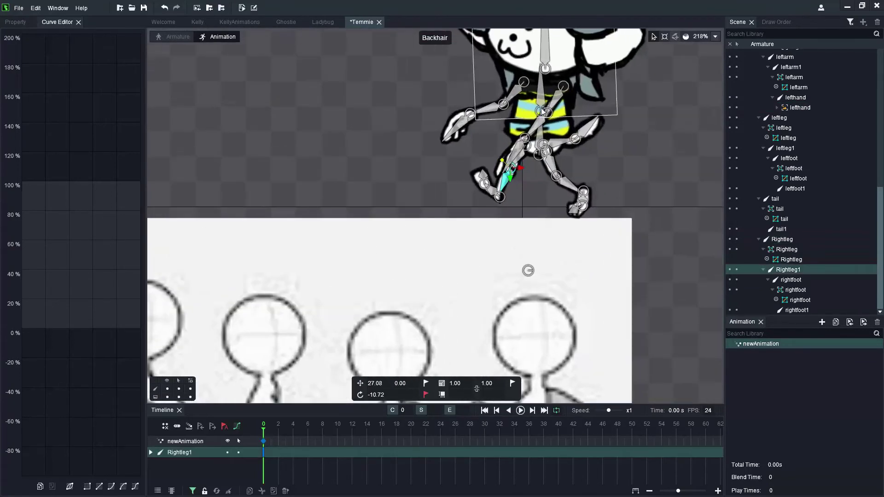
{"action": "left_click", "coordinate": [514, 97]}
{"action": "scroll", "coordinate": [513, 98], "scroll_direction": "down", "scroll_amount": 3}
{"action": "scroll", "coordinate": [511, 100], "scroll_direction": "up", "scroll_amount": 4}
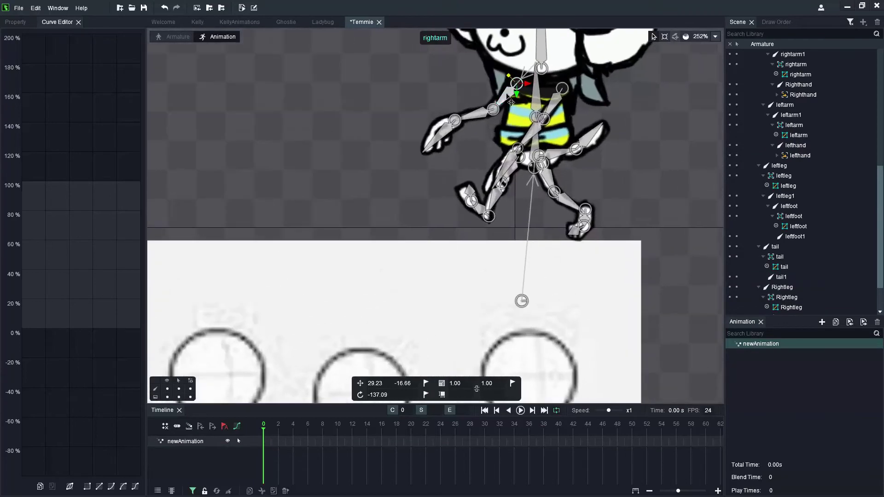
{"action": "left_click_drag", "start_coordinate": [511, 102], "coordinate": [520, 102]}
{"action": "scroll", "coordinate": [481, 98], "scroll_direction": "down", "scroll_amount": 5}
{"action": "scroll", "coordinate": [483, 101], "scroll_direction": "up", "scroll_amount": 3}
{"action": "left_click_drag", "start_coordinate": [463, 89], "coordinate": [604, 164]}
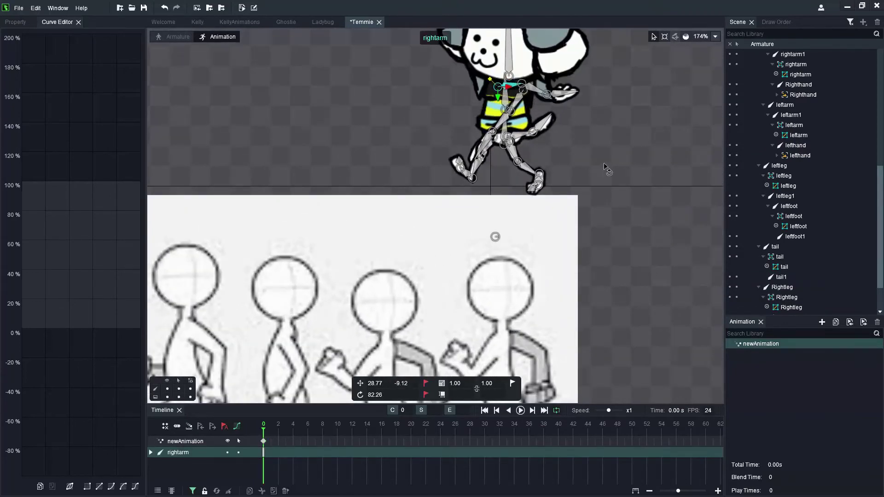
Step: Swing the left arm forward at frame 0 with leftarm at about -120 degrees, and refine rightarm to about 102 degrees
{"action": "left_click", "coordinate": [516, 104]}
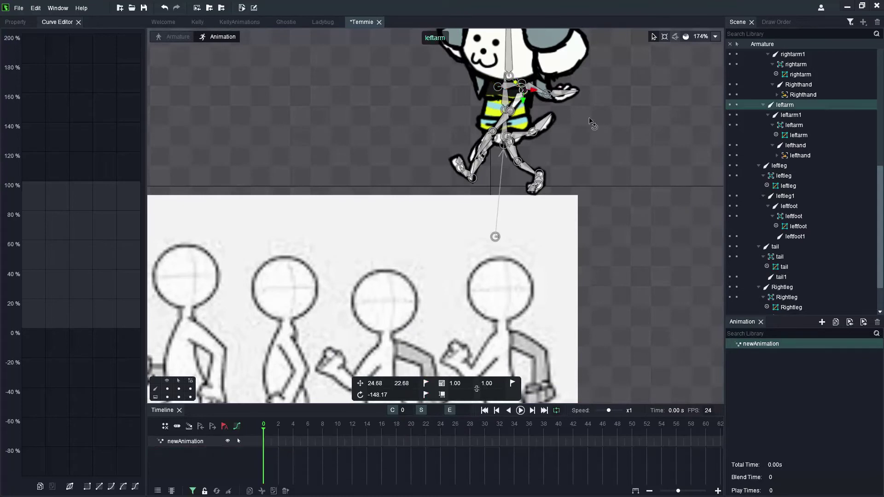
{"action": "left_click_drag", "start_coordinate": [624, 168], "coordinate": [597, 198]}
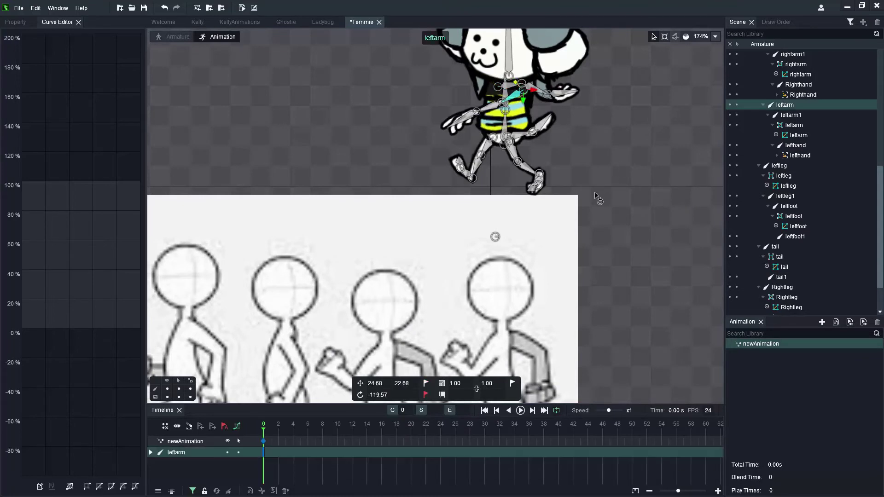
{"action": "left_click", "coordinate": [510, 86]}
{"action": "scroll", "coordinate": [649, 98], "scroll_direction": "down", "scroll_amount": 3}
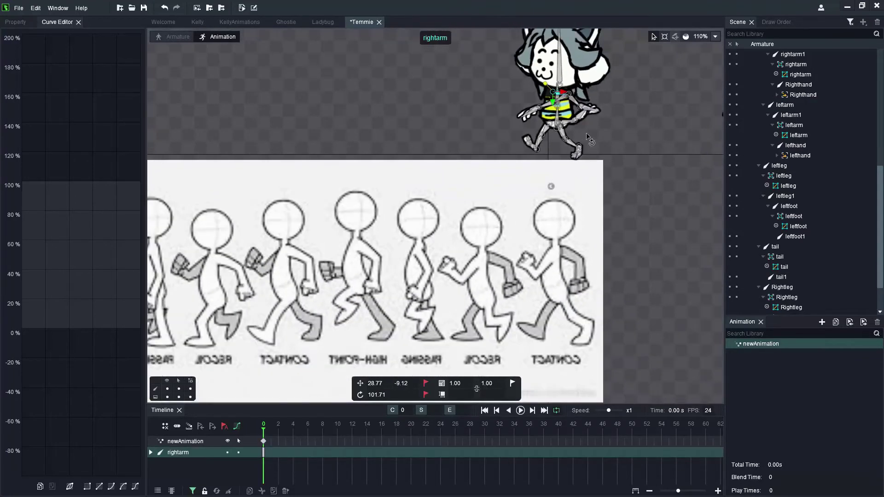
{"action": "scroll", "coordinate": [489, 119], "scroll_direction": "down", "scroll_amount": 1}
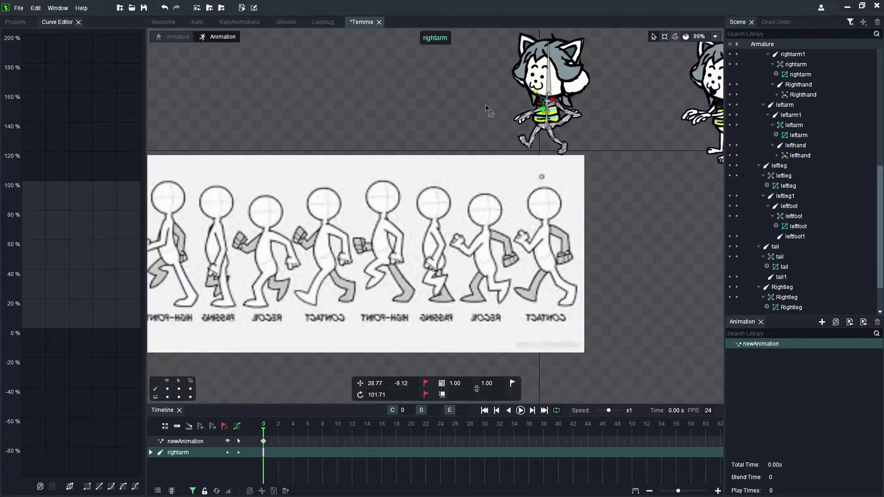
{"action": "scroll", "coordinate": [479, 94], "scroll_direction": "up", "scroll_amount": 2}
Step: Lean the upper body by rotating Body1 to about 8 degrees at frame 10, and move that keyframe to frame 0
{"action": "left_click", "coordinate": [293, 428]}
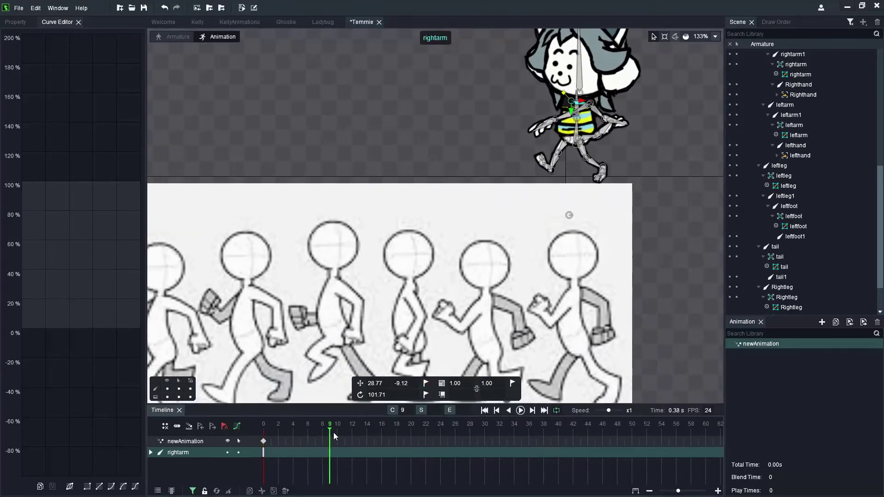
{"action": "scroll", "coordinate": [535, 162], "scroll_direction": "down", "scroll_amount": 2}
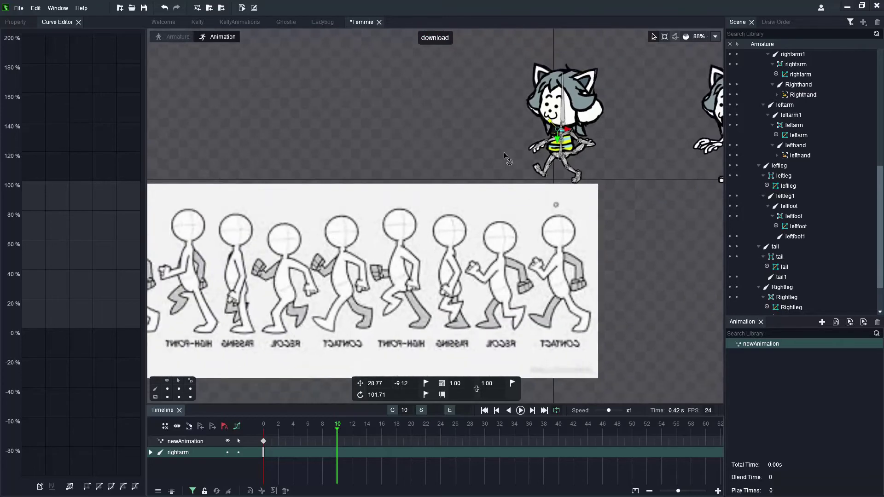
{"action": "scroll", "coordinate": [571, 163], "scroll_direction": "down", "scroll_amount": 1}
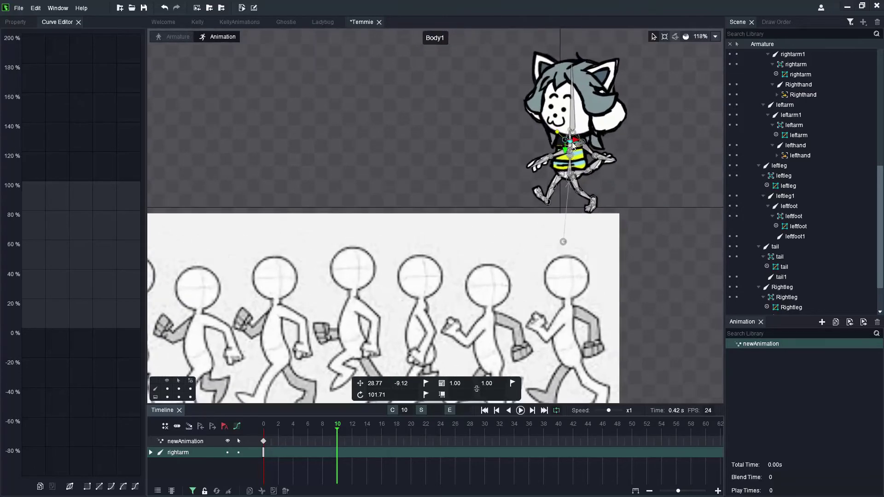
{"action": "scroll", "coordinate": [570, 154], "scroll_direction": "up", "scroll_amount": 5}
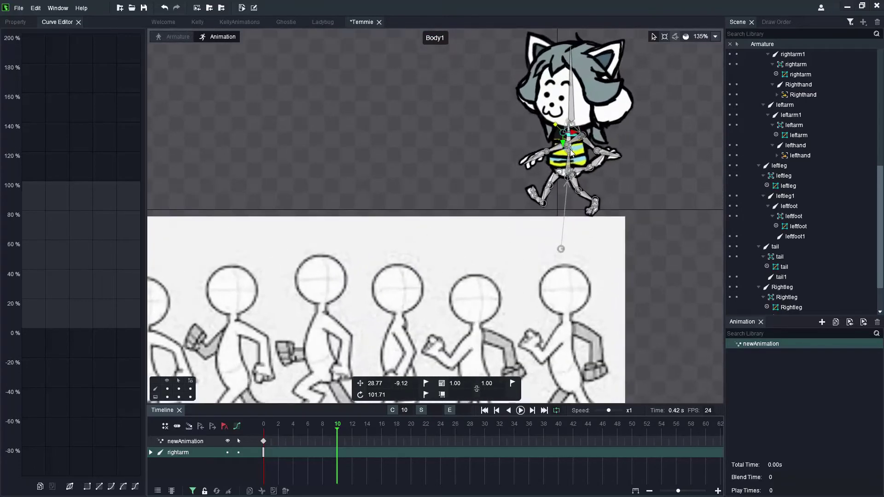
{"action": "left_click", "coordinate": [569, 165]}
{"action": "mouse_move", "coordinate": [646, 202]}
{"action": "left_mouse_down"}
{"action": "mouse_move", "coordinate": [648, 193]}
{"action": "mouse_move", "coordinate": [680, 235]}
{"action": "left_mouse_up"}
{"action": "scroll", "coordinate": [577, 157], "scroll_direction": "up", "scroll_amount": 2}
{"action": "left_click", "coordinate": [558, 129]}
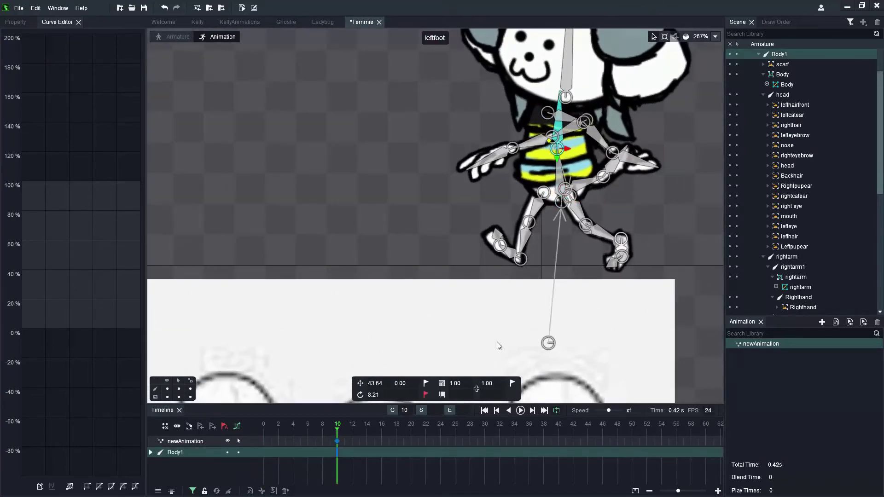
{"action": "left_click_drag", "start_coordinate": [341, 448], "coordinate": [286, 450]}
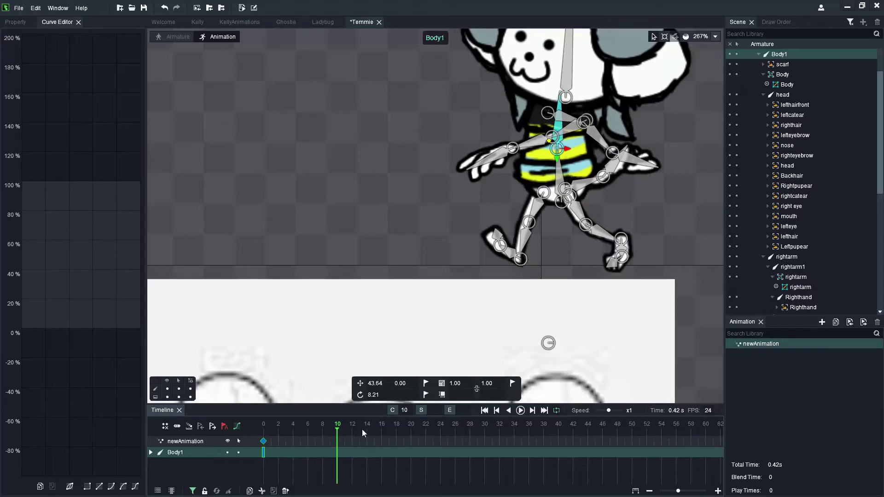
Step: Move the whole character forward at frame 10 by shifting Body to about -110, -113
{"action": "left_click", "coordinate": [337, 432]}
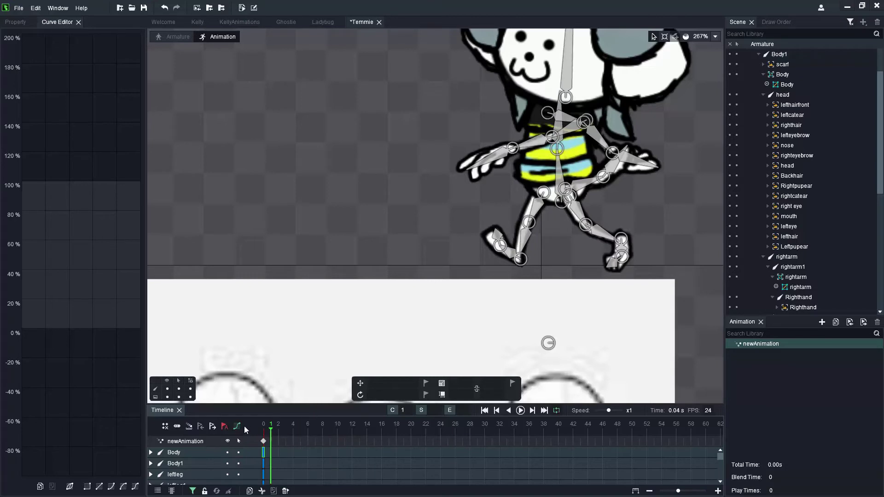
{"action": "scroll", "coordinate": [571, 167], "scroll_direction": "down", "scroll_amount": 4}
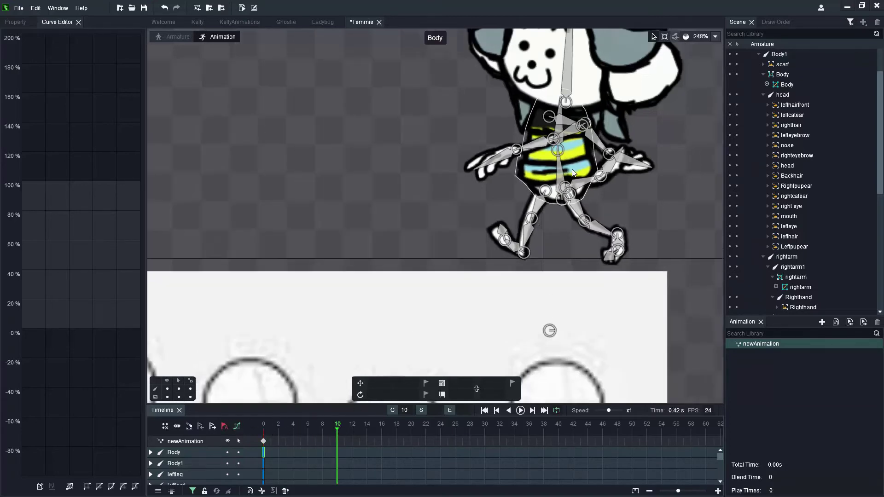
{"action": "left_click_drag", "start_coordinate": [562, 178], "coordinate": [443, 178]}
{"action": "scroll", "coordinate": [492, 157], "scroll_direction": "down", "scroll_amount": 7}
{"action": "scroll", "coordinate": [479, 224], "scroll_direction": "up", "scroll_amount": 3}
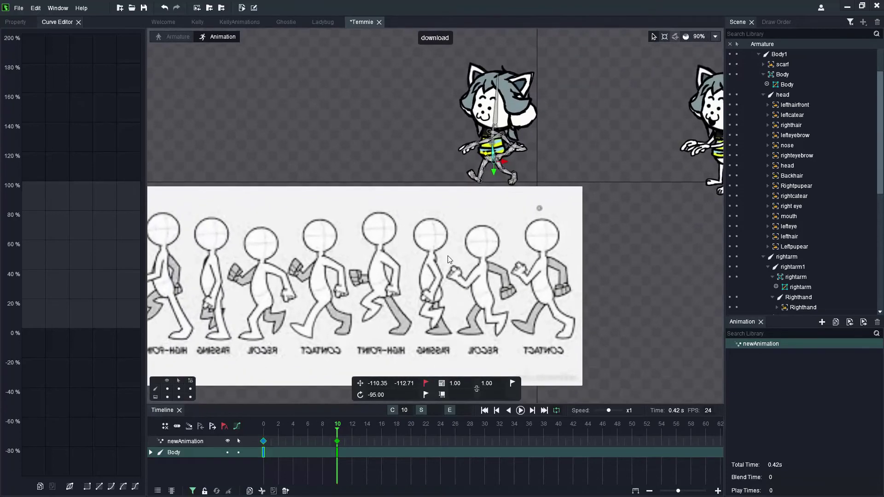
Step: Lift the trailing left leg at frame 10 by adjusting leftleg and the foot bones and rotating leftleg1 to about -102 degrees
{"action": "left_click", "coordinate": [519, 135]}
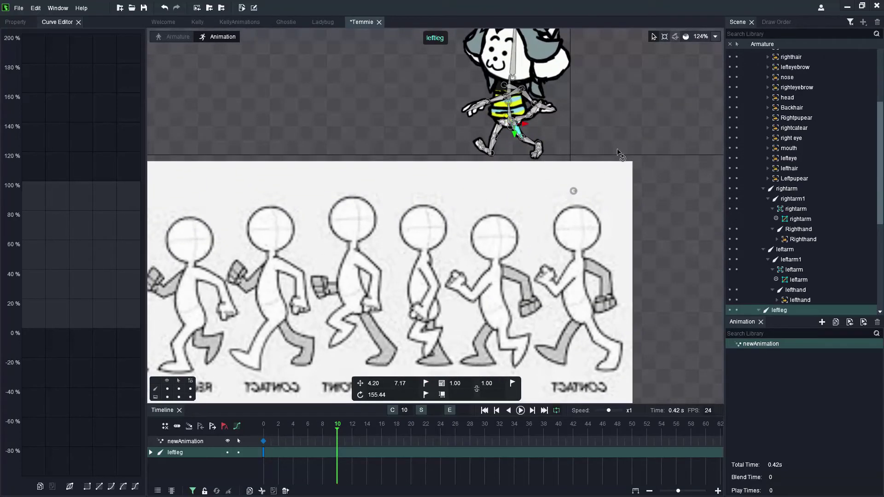
{"action": "left_click", "coordinate": [530, 144]}
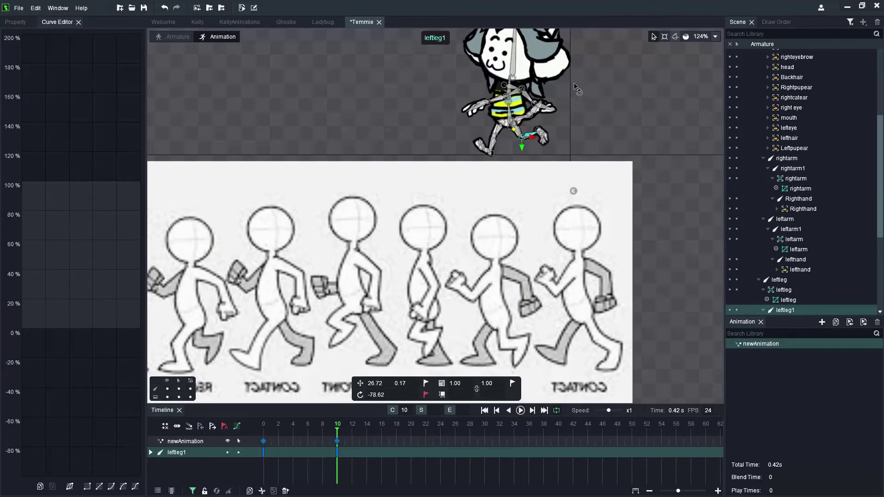
{"action": "scroll", "coordinate": [553, 119], "scroll_direction": "up", "scroll_amount": 5}
{"action": "scroll", "coordinate": [539, 156], "scroll_direction": "up", "scroll_amount": 4}
{"action": "left_click", "coordinate": [537, 156]}
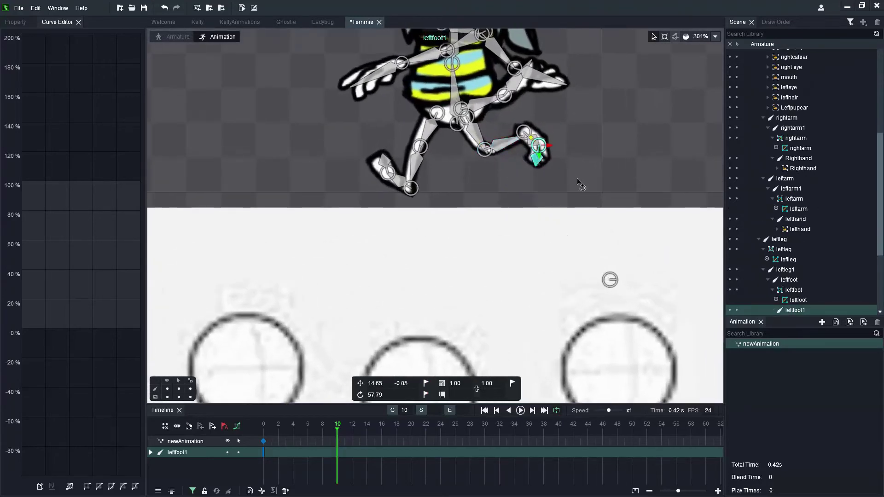
{"action": "left_click_drag", "start_coordinate": [476, 139], "coordinate": [599, 146]}
{"action": "left_click_drag", "start_coordinate": [495, 156], "coordinate": [578, 118]}
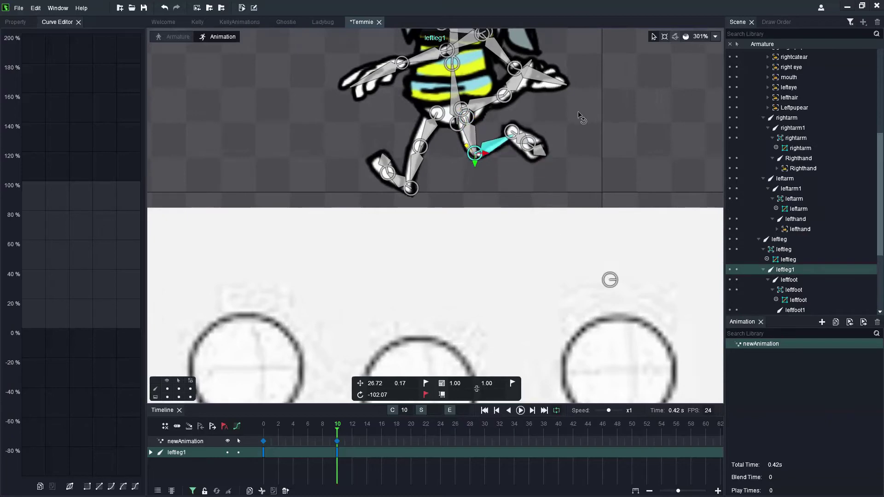
Step: Plant the right leg at frame 10, rotating Rightleg1 to about -42 degrees and flattening rightfoot1 at about 14 degrees
{"action": "scroll", "coordinate": [498, 142], "scroll_direction": "down", "scroll_amount": 4}
{"action": "scroll", "coordinate": [498, 142], "scroll_direction": "down", "scroll_amount": 5}
{"action": "scroll", "coordinate": [499, 142], "scroll_direction": "up", "scroll_amount": 3}
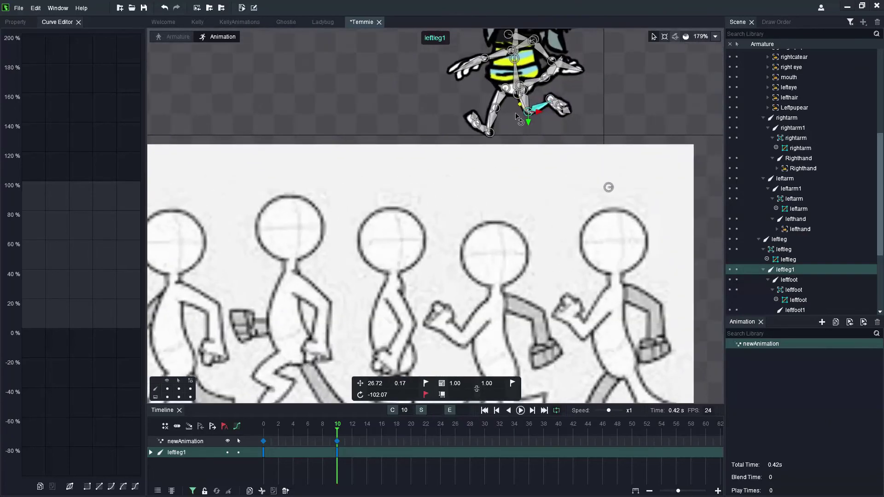
{"action": "left_click", "coordinate": [501, 104]}
{"action": "left_click", "coordinate": [496, 116]}
{"action": "scroll", "coordinate": [497, 118], "scroll_direction": "up", "scroll_amount": 4}
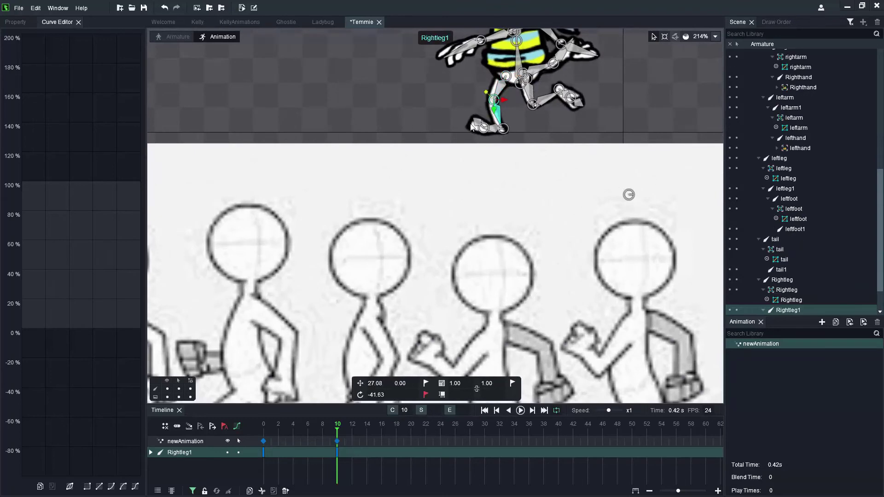
{"action": "left_click", "coordinate": [470, 123]}
{"action": "scroll", "coordinate": [412, 117], "scroll_direction": "down", "scroll_amount": 3}
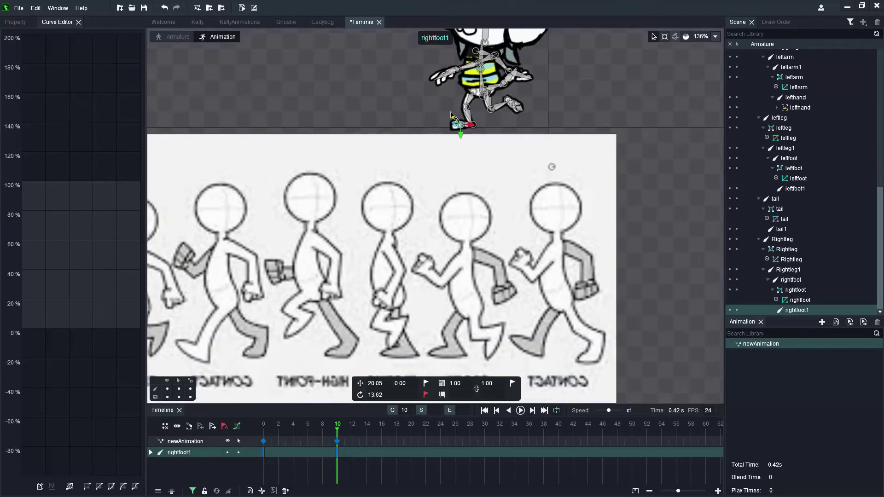
Step: Bend the right arm at frame 10 by rotating rightarm1 to about 39 degrees and Righthand to about -8 degrees
{"action": "scroll", "coordinate": [410, 294], "scroll_direction": "down", "scroll_amount": 4}
{"action": "scroll", "coordinate": [410, 295], "scroll_direction": "up", "scroll_amount": 1}
{"action": "scroll", "coordinate": [454, 120], "scroll_direction": "up", "scroll_amount": 2}
{"action": "scroll", "coordinate": [509, 106], "scroll_direction": "down", "scroll_amount": 2}
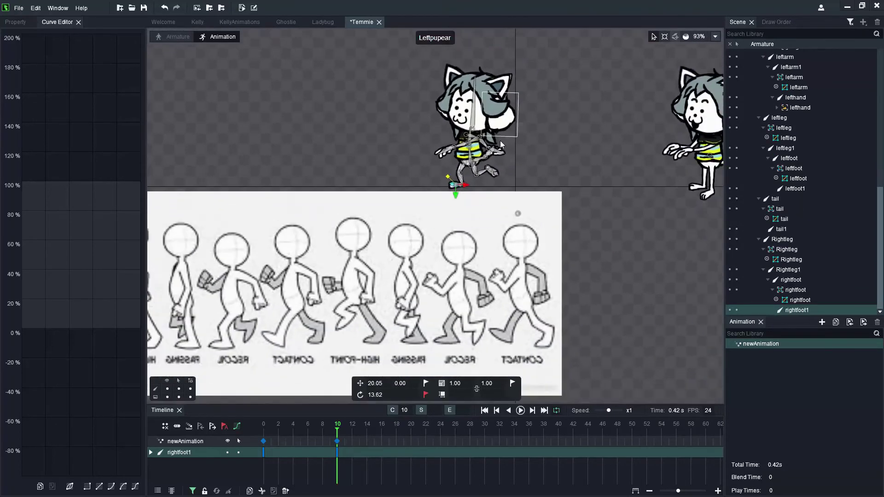
{"action": "scroll", "coordinate": [447, 154], "scroll_direction": "up", "scroll_amount": 2}
{"action": "scroll", "coordinate": [490, 141], "scroll_direction": "down", "scroll_amount": 1}
{"action": "scroll", "coordinate": [504, 139], "scroll_direction": "up", "scroll_amount": 2}
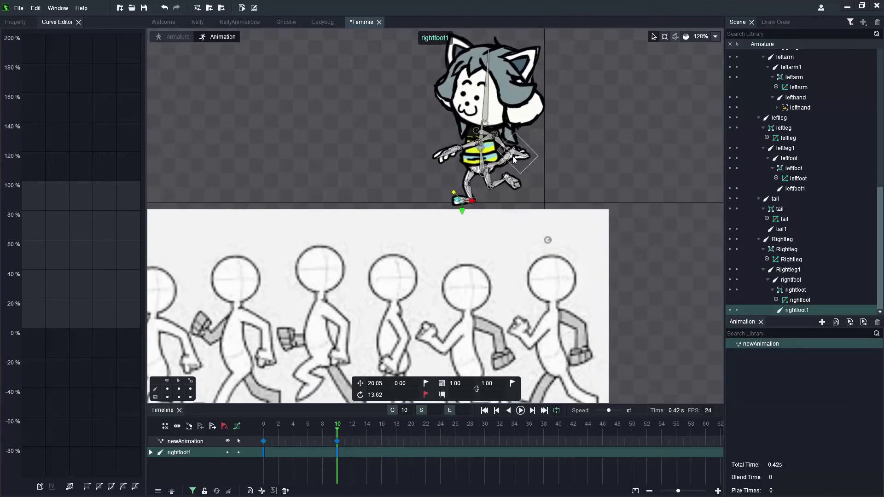
{"action": "scroll", "coordinate": [513, 157], "scroll_direction": "up", "scroll_amount": 5}
{"action": "left_click", "coordinate": [495, 141]}
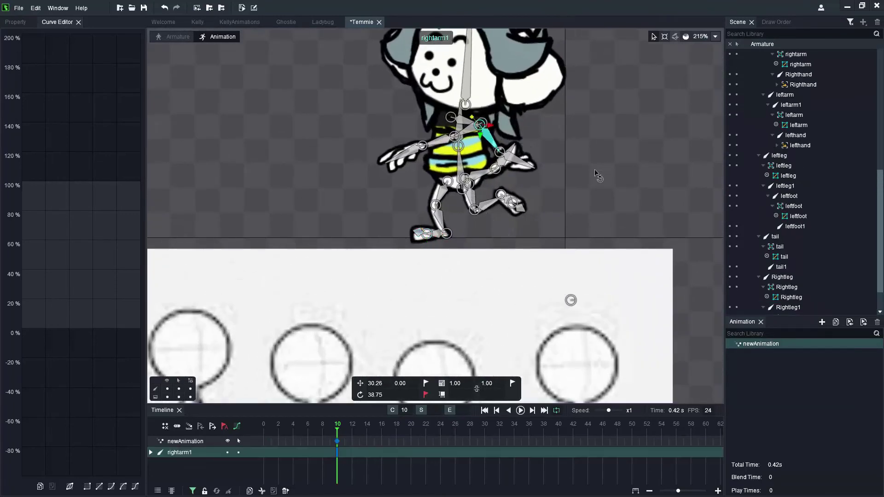
{"action": "left_click", "coordinate": [523, 168]}
{"action": "left_click_drag", "start_coordinate": [581, 153], "coordinate": [585, 184]}
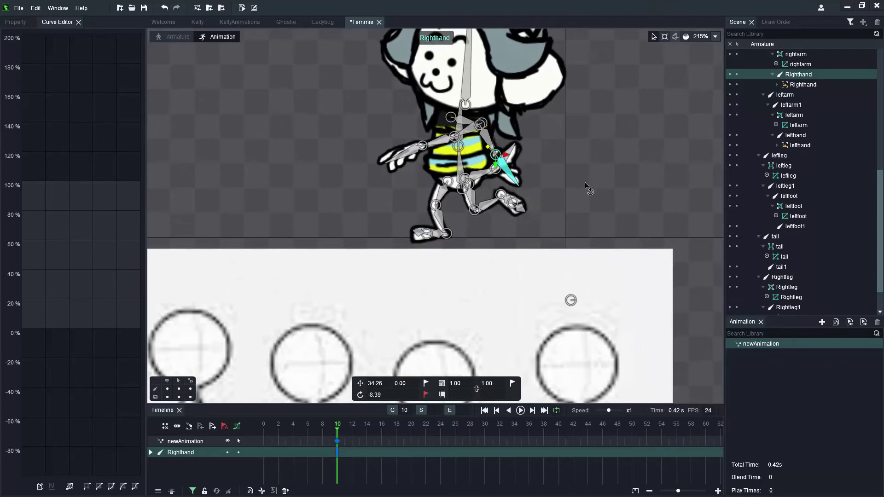
Step: Raise the left arm at frame 10 by rotating lefthand upwards and leftarm1 to about 24 degrees
{"action": "left_click", "coordinate": [409, 153]}
{"action": "scroll", "coordinate": [379, 104], "scroll_direction": "down", "scroll_amount": 6}
{"action": "scroll", "coordinate": [340, 151], "scroll_direction": "up", "scroll_amount": 4}
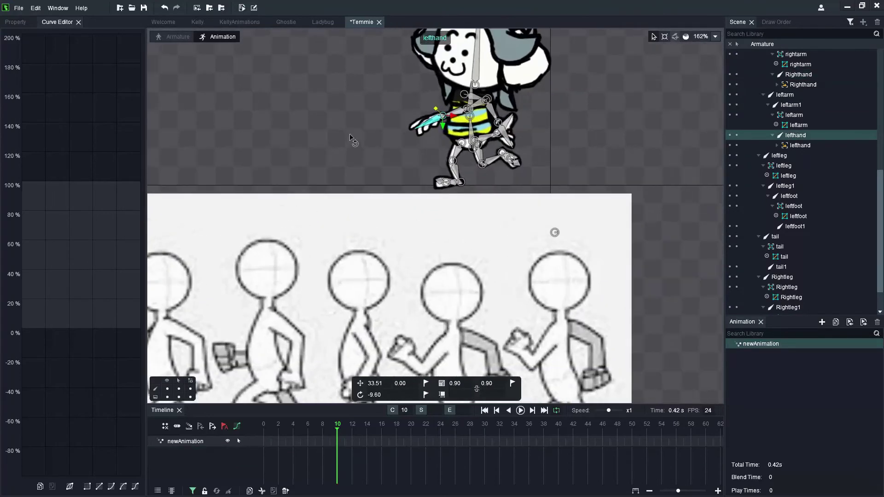
{"action": "left_click_drag", "start_coordinate": [354, 143], "coordinate": [389, 98]}
{"action": "left_click", "coordinate": [457, 114]}
{"action": "left_click_drag", "start_coordinate": [345, 137], "coordinate": [353, 113]}
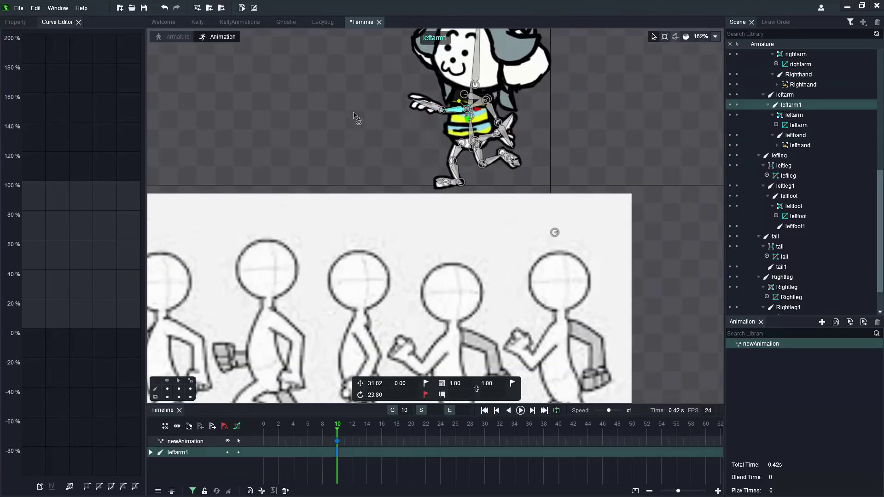
{"action": "scroll", "coordinate": [523, 100], "scroll_direction": "down", "scroll_amount": 4}
{"action": "scroll", "coordinate": [529, 113], "scroll_direction": "up", "scroll_amount": 2}
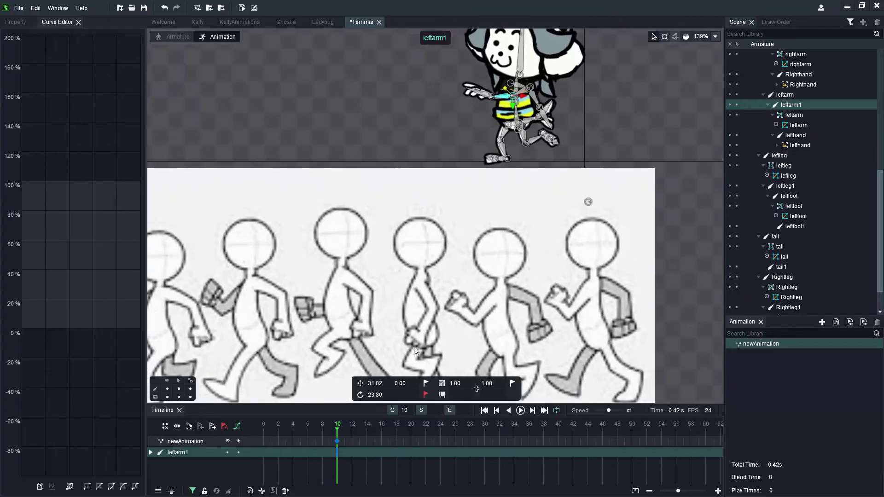
Step: Lean the upper body at frame 10 by rotating Body1 to about 12 degrees
{"action": "left_click", "coordinate": [516, 117]}
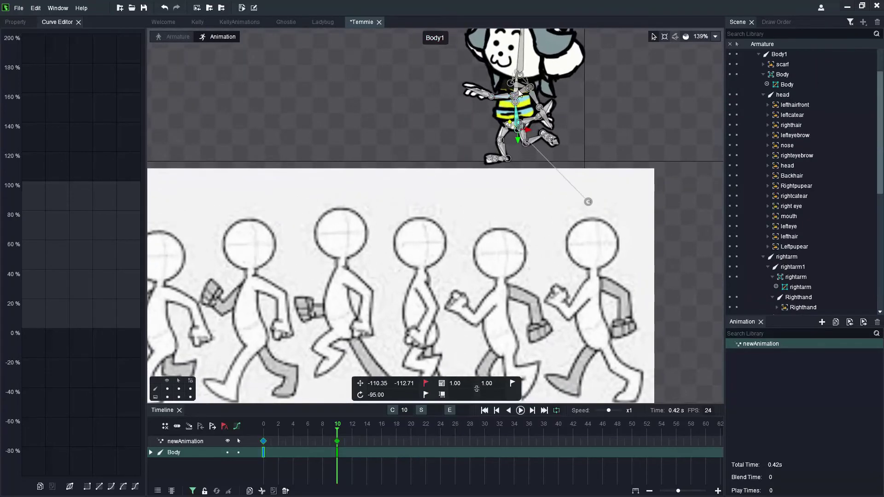
{"action": "scroll", "coordinate": [515, 112], "scroll_direction": "up", "scroll_amount": 4}
{"action": "scroll", "coordinate": [512, 106], "scroll_direction": "down", "scroll_amount": 2}
{"action": "scroll", "coordinate": [513, 106], "scroll_direction": "down", "scroll_amount": 4}
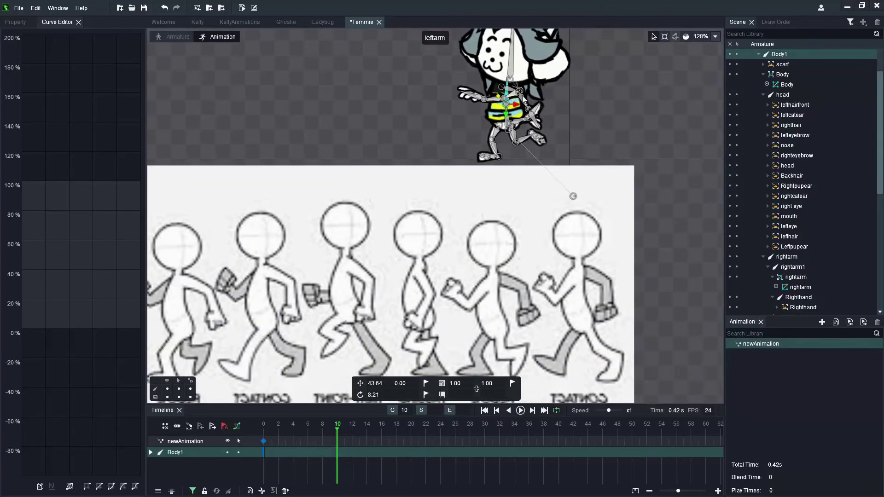
{"action": "scroll", "coordinate": [617, 105], "scroll_direction": "up", "scroll_amount": 5}
{"action": "left_click_drag", "start_coordinate": [618, 105], "coordinate": [625, 123]}
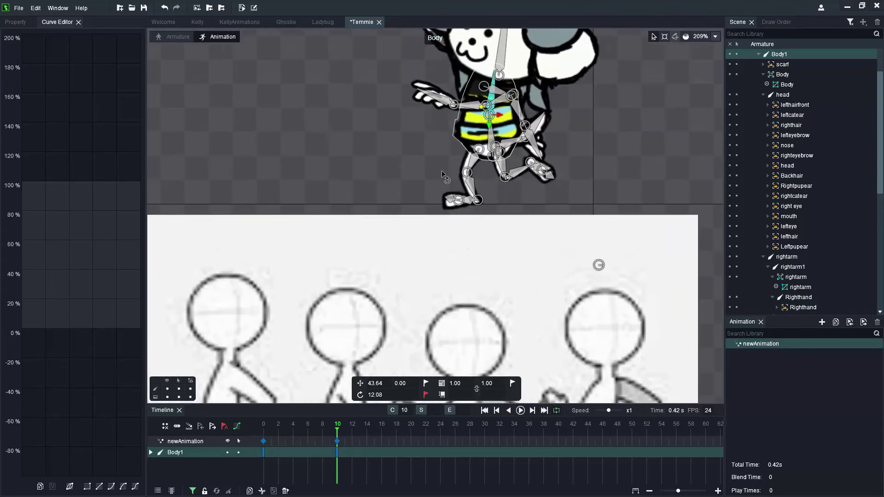
Step: Move the whole character further forward at frame 20 by shifting Body to about -247, -112
{"action": "left_click", "coordinate": [404, 428]}
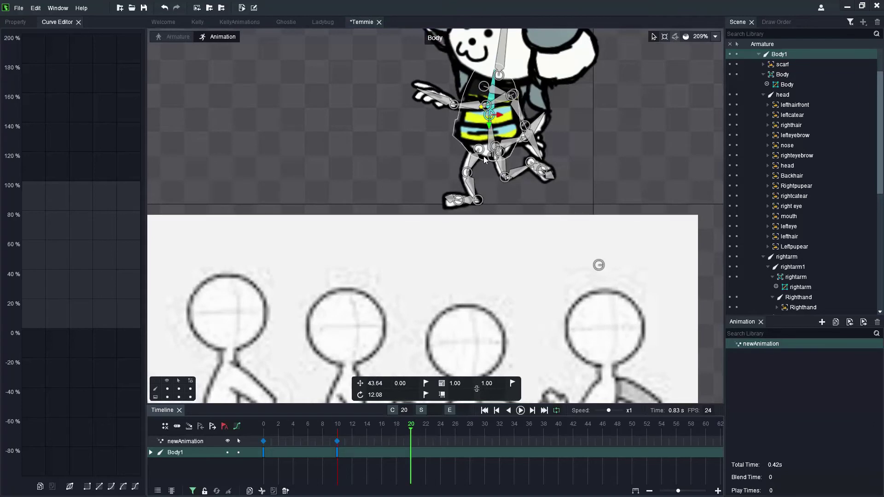
{"action": "left_click_drag", "start_coordinate": [491, 140], "coordinate": [361, 141]}
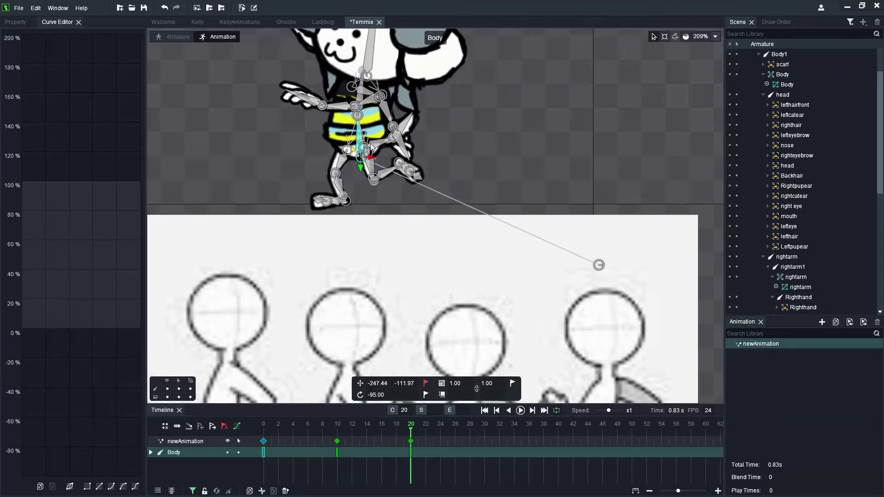
Step: Compare the pose with the reference and rotate Rightleg at frame 20 to about 164 degrees
{"action": "scroll", "coordinate": [467, 161], "scroll_direction": "down", "scroll_amount": 4}
{"action": "scroll", "coordinate": [466, 172], "scroll_direction": "down", "scroll_amount": 3}
{"action": "scroll", "coordinate": [276, 239], "scroll_direction": "up", "scroll_amount": 3}
{"action": "scroll", "coordinate": [435, 124], "scroll_direction": "down", "scroll_amount": 3}
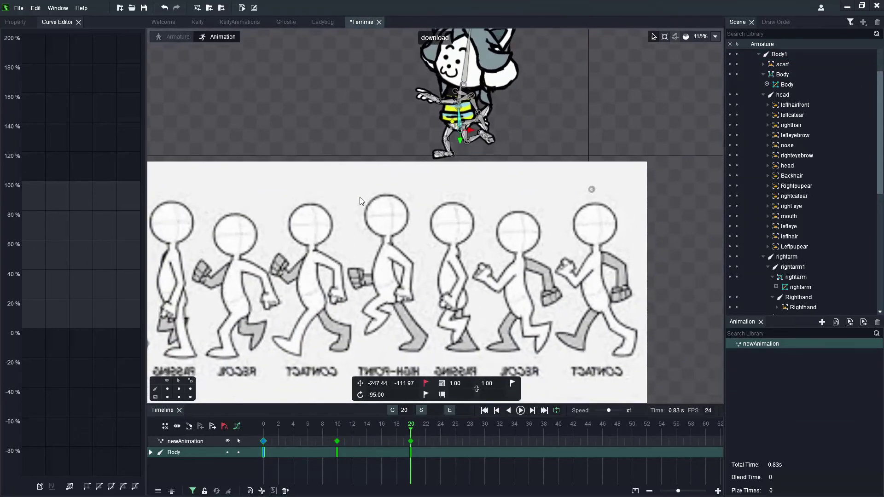
{"action": "scroll", "coordinate": [360, 197], "scroll_direction": "up", "scroll_amount": 3}
{"action": "scroll", "coordinate": [441, 124], "scroll_direction": "down", "scroll_amount": 2}
{"action": "scroll", "coordinate": [410, 86], "scroll_direction": "up", "scroll_amount": 3}
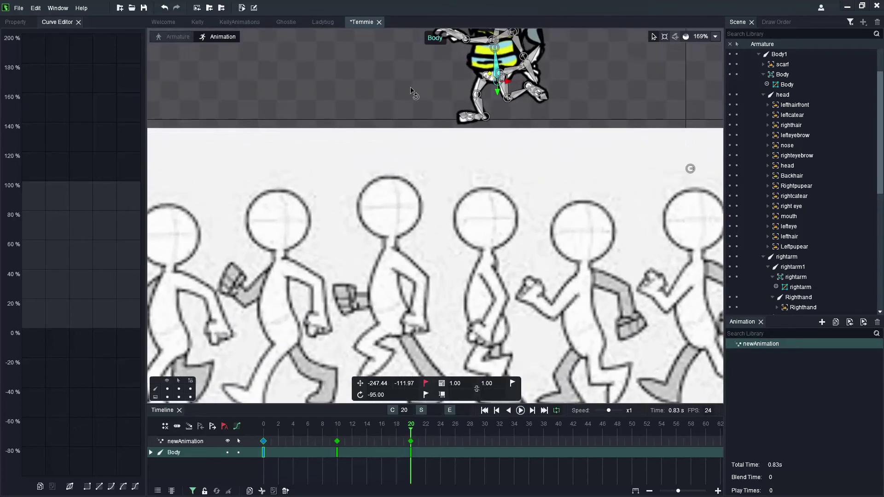
{"action": "left_click", "coordinate": [481, 86]}
{"action": "left_click_drag", "start_coordinate": [379, 92], "coordinate": [418, 102]}
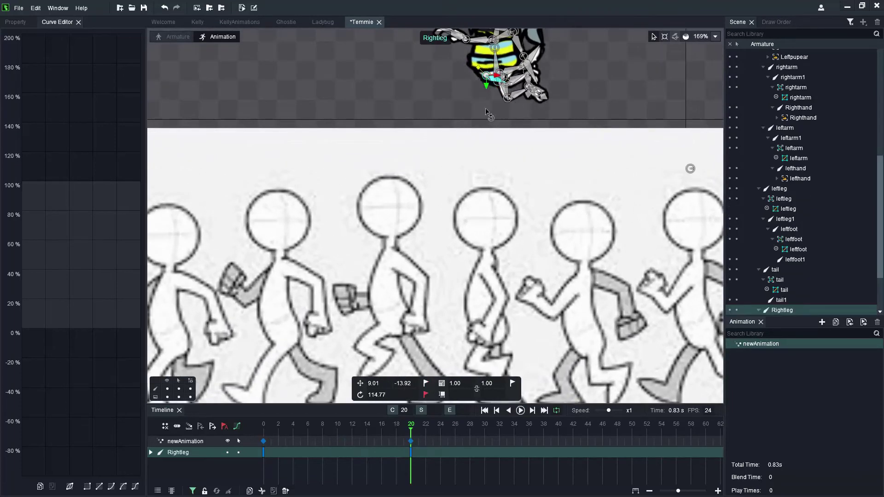
{"action": "left_click", "coordinate": [495, 101]}
{"action": "left_click", "coordinate": [486, 85]}
{"action": "scroll", "coordinate": [477, 202], "scroll_direction": "down", "scroll_amount": 2}
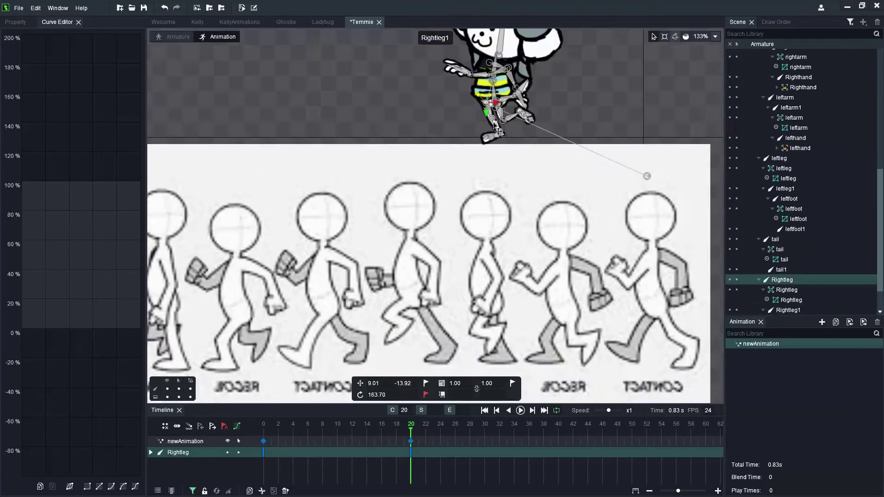
{"action": "left_click", "coordinate": [490, 92]}
{"action": "scroll", "coordinate": [493, 101], "scroll_direction": "up", "scroll_amount": 1}
Step: Pose the high point at frame 30, moving Body to about -369, -111 and rotating it to about -90 degrees
{"action": "left_click", "coordinate": [484, 424]}
{"action": "left_click_drag", "start_coordinate": [649, 115], "coordinate": [459, 135]}
{"action": "scroll", "coordinate": [492, 166], "scroll_direction": "up", "scroll_amount": 5}
{"action": "left_click", "coordinate": [529, 90]}
{"action": "scroll", "coordinate": [599, 156], "scroll_direction": "down", "scroll_amount": 3}
{"action": "left_click", "coordinate": [594, 129]}
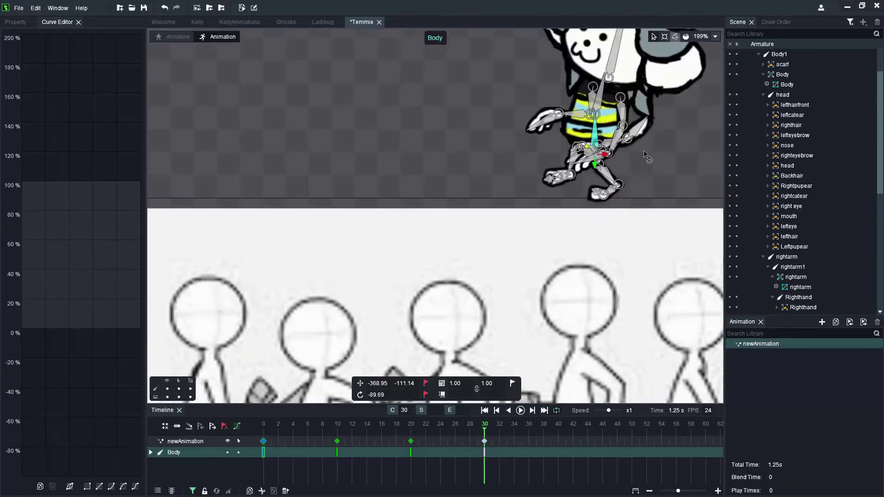
Step: Pose the character at frame 40 after the reference's middle contact figure
{"action": "left_click", "coordinate": [558, 424]}
{"action": "left_click", "coordinate": [508, 116]}
{"action": "scroll", "coordinate": [506, 157], "scroll_direction": "down", "scroll_amount": 2}
{"action": "left_click", "coordinate": [479, 183]}
{"action": "left_click", "coordinate": [503, 133]}
Step: Pose the recoil at frame 50, rotating leftfoot to about 80 degrees
{"action": "left_click", "coordinate": [632, 424]}
{"action": "scroll", "coordinate": [576, 92], "scroll_direction": "down", "scroll_amount": 5}
{"action": "left_click", "coordinate": [452, 132]}
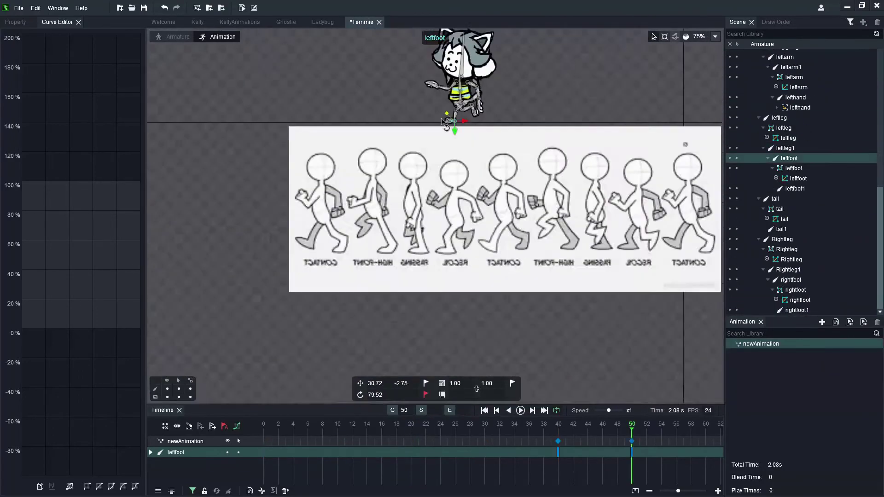
Step: Pose the character at frame 60 after the reference's second passing figure
{"action": "left_click", "coordinate": [705, 424]}
{"action": "scroll", "coordinate": [459, 106], "scroll_direction": "up", "scroll_amount": 9}
{"action": "left_click", "coordinate": [428, 171]}
{"action": "left_click", "coordinate": [488, 170]}
{"action": "scroll", "coordinate": [553, 441], "scroll_direction": "down", "scroll_amount": 3}
Step: Pose the second high point at frame 70, rotating Rightleg1 to about -119 degrees
{"action": "left_click", "coordinate": [473, 424]}
{"action": "left_click", "coordinate": [503, 190]}
{"action": "left_click", "coordinate": [547, 69]}
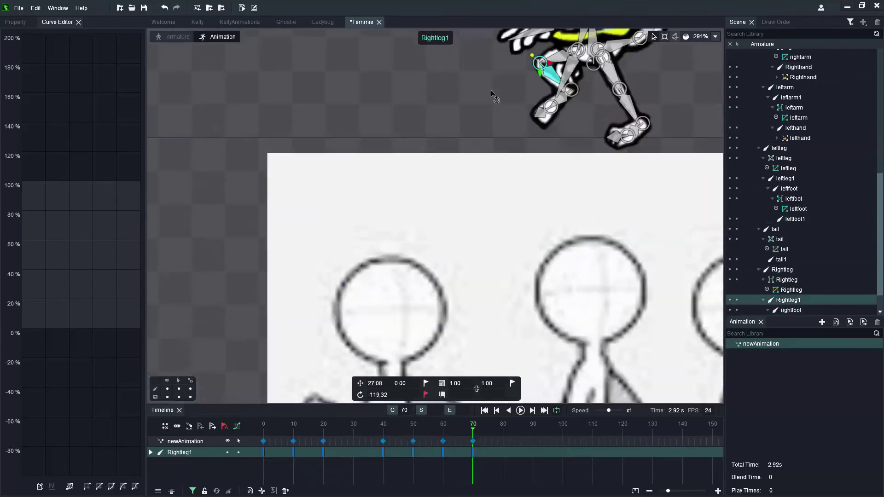
{"action": "scroll", "coordinate": [599, 181], "scroll_direction": "down", "scroll_amount": 6}
Step: Pose the character at frame 80 after the reference's final contact figure and clear the selection
{"action": "left_click", "coordinate": [503, 424]}
{"action": "scroll", "coordinate": [359, 187], "scroll_direction": "up", "scroll_amount": 6}
{"action": "left_click", "coordinate": [484, 65]}
{"action": "scroll", "coordinate": [426, 99], "scroll_direction": "down", "scroll_amount": 5}
{"action": "left_click", "coordinate": [552, 345]}
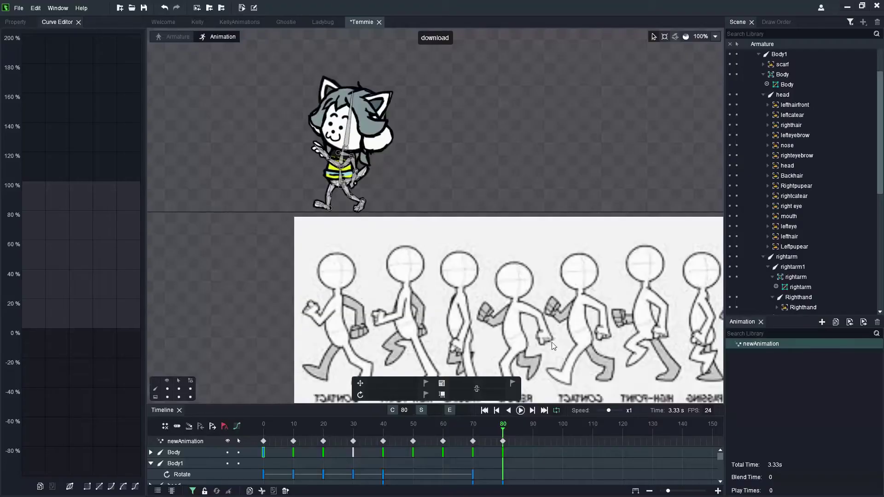
Step: Play the complete walk cycle to review the motion against the reference, and stop playback
{"action": "scroll", "coordinate": [488, 451], "scroll_direction": "down", "scroll_amount": 5}
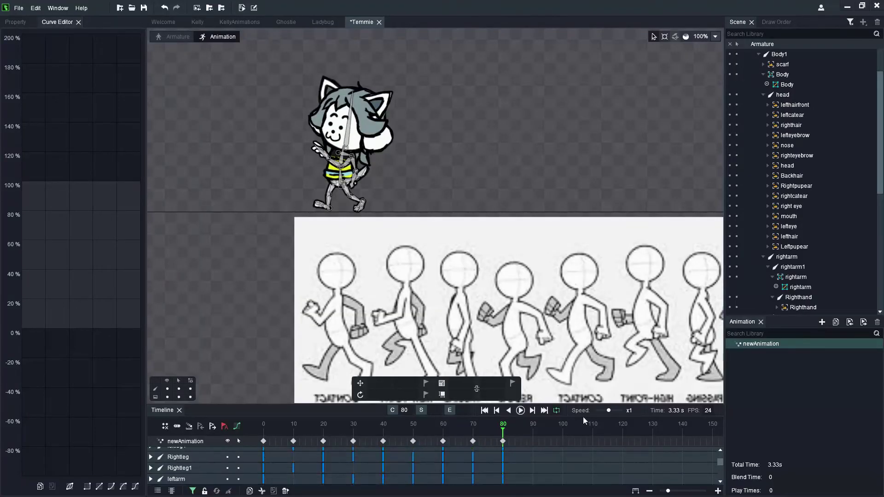
{"action": "left_click", "coordinate": [520, 411]}
{"action": "scroll", "coordinate": [326, 209], "scroll_direction": "down", "scroll_amount": 3}
{"action": "scroll", "coordinate": [515, 161], "scroll_direction": "up", "scroll_amount": 2}
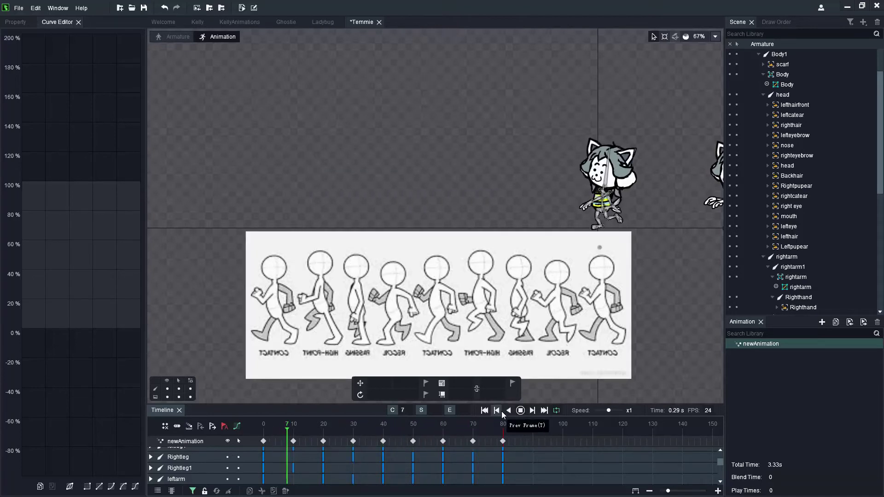
{"action": "scroll", "coordinate": [482, 267], "scroll_direction": "up", "scroll_amount": 1}
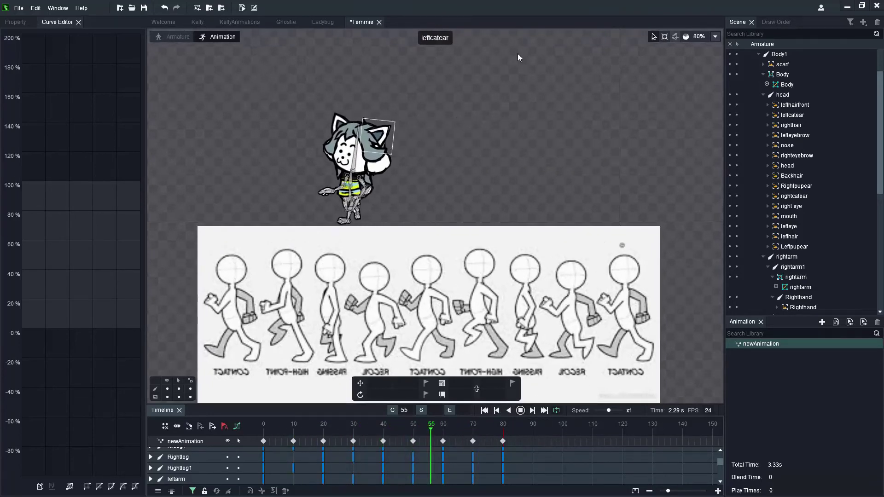
{"action": "left_click", "coordinate": [524, 414]}
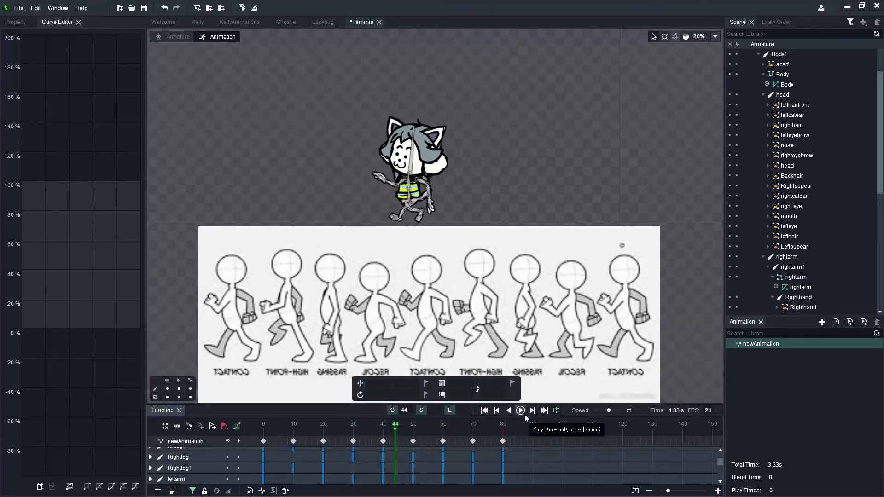
Step: Check the head bone at frame 30, replay the walk cycle to judge the movement, and clear the selection
{"action": "left_click_drag", "start_coordinate": [378, 423], "coordinate": [353, 424]}
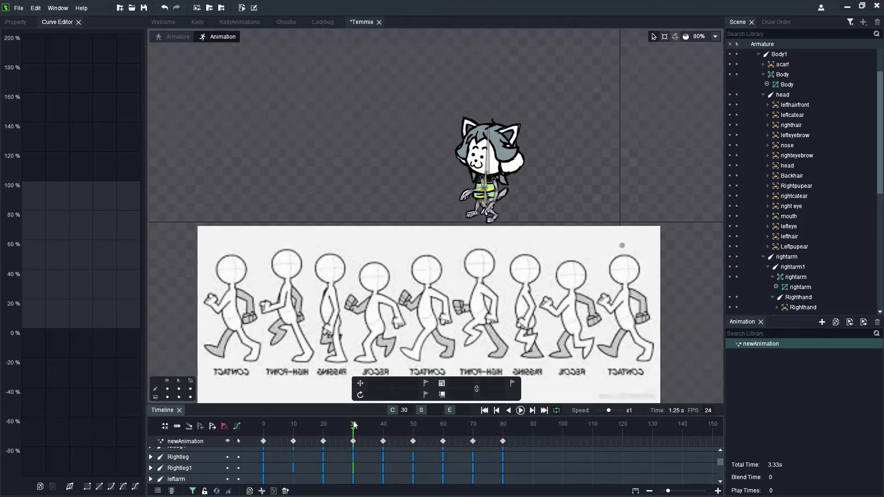
{"action": "scroll", "coordinate": [507, 184], "scroll_direction": "up", "scroll_amount": 3}
{"action": "left_click", "coordinate": [479, 138]}
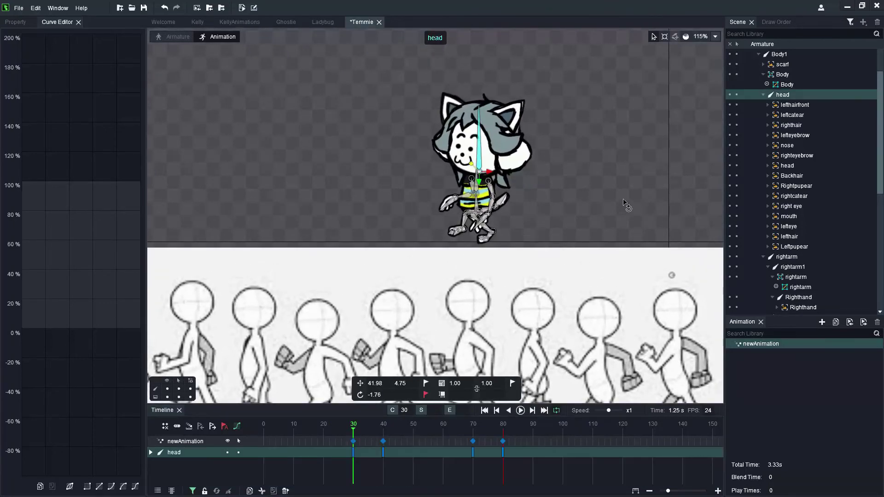
{"action": "left_click", "coordinate": [522, 411]}
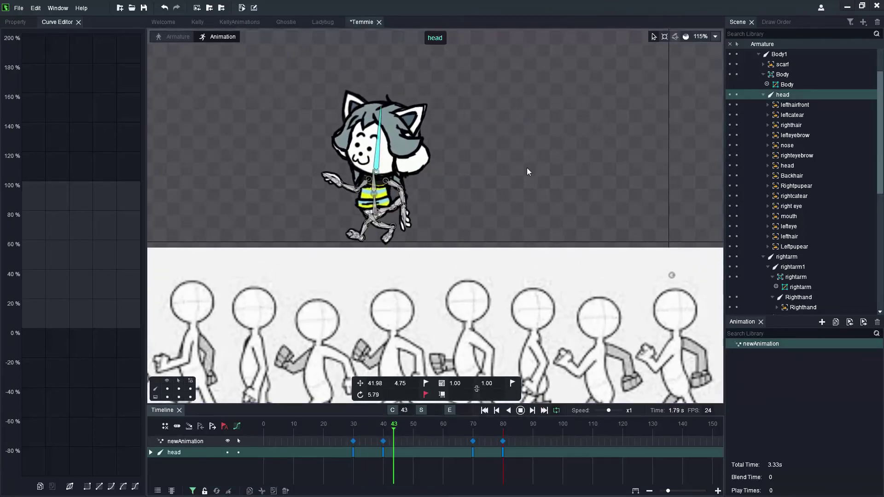
{"action": "scroll", "coordinate": [527, 168], "scroll_direction": "down", "scroll_amount": 2}
{"action": "scroll", "coordinate": [525, 175], "scroll_direction": "down", "scroll_amount": 2}
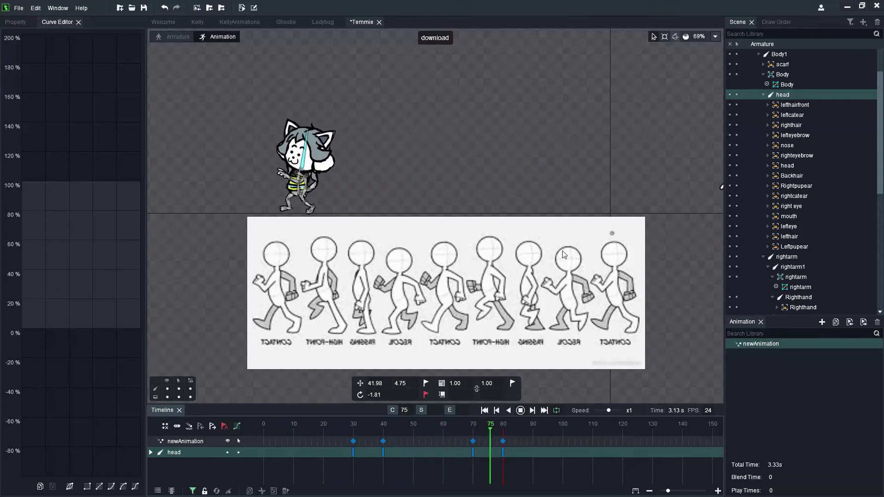
{"action": "left_click", "coordinate": [612, 391]}
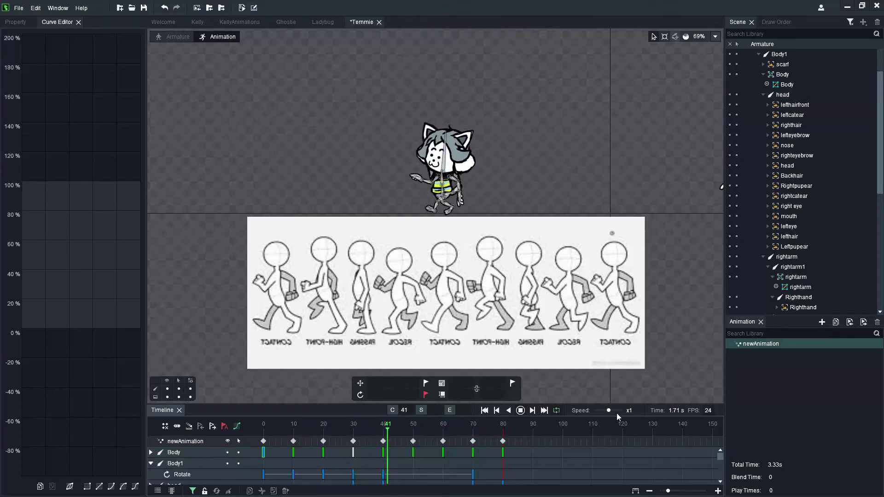
Step: Select the download reference image during playback and widen the canvas by narrowing the scene tree
{"action": "left_click", "coordinate": [434, 221]}
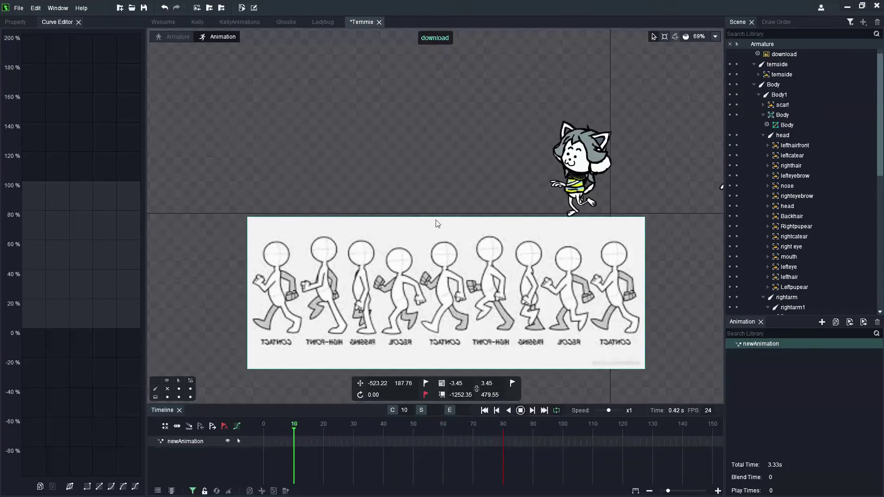
{"action": "scroll", "coordinate": [399, 153], "scroll_direction": "up", "scroll_amount": 3}
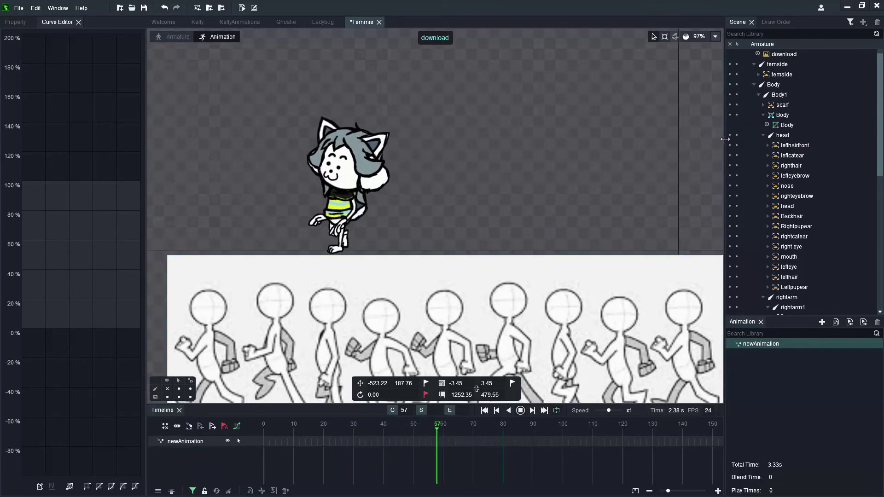
{"action": "left_click_drag", "start_coordinate": [726, 140], "coordinate": [816, 144]}
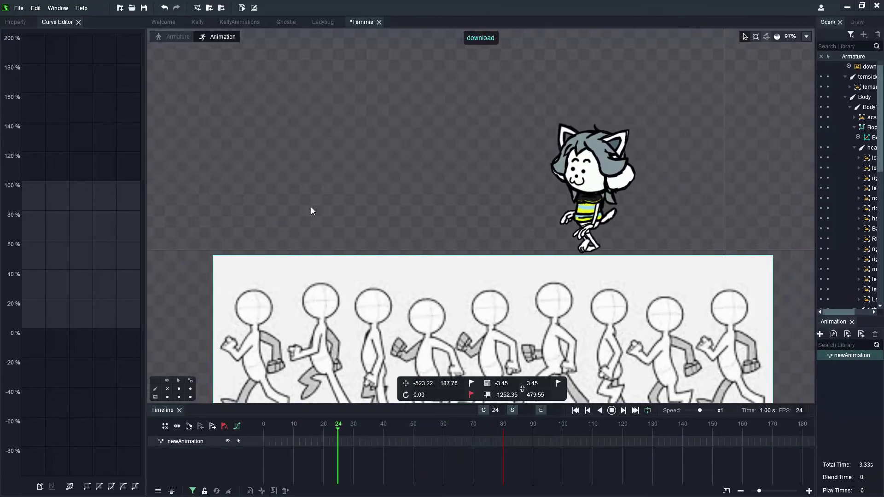
Step: Shift Body to about -43, -123 at frame 10 and to about -129, -111 at frame 20
{"action": "left_click", "coordinate": [278, 427]}
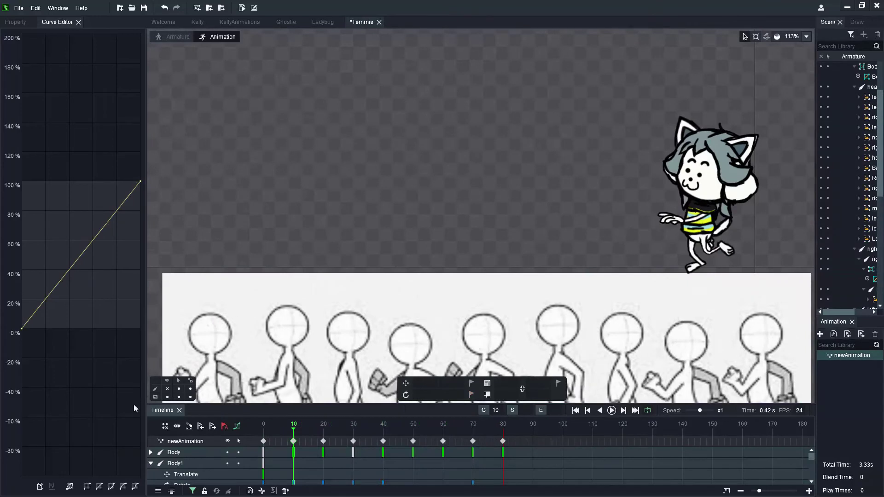
{"action": "scroll", "coordinate": [599, 184], "scroll_direction": "down", "scroll_amount": 3}
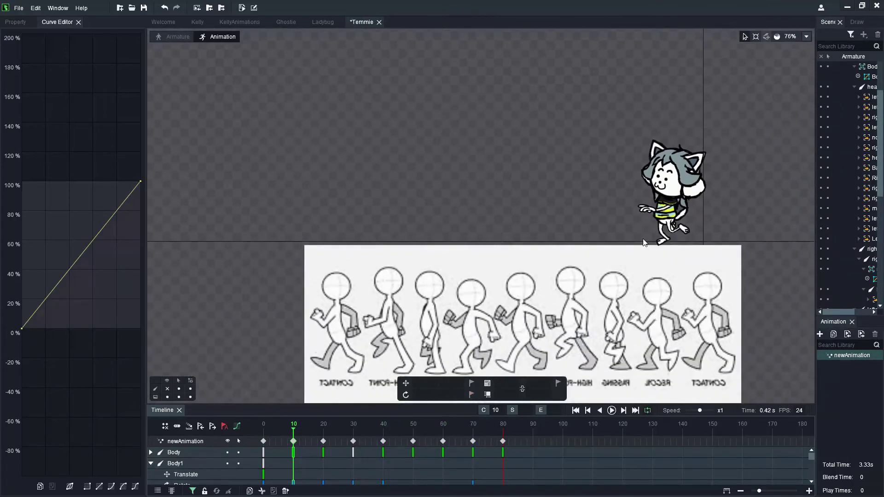
{"action": "scroll", "coordinate": [732, 251], "scroll_direction": "up", "scroll_amount": 2}
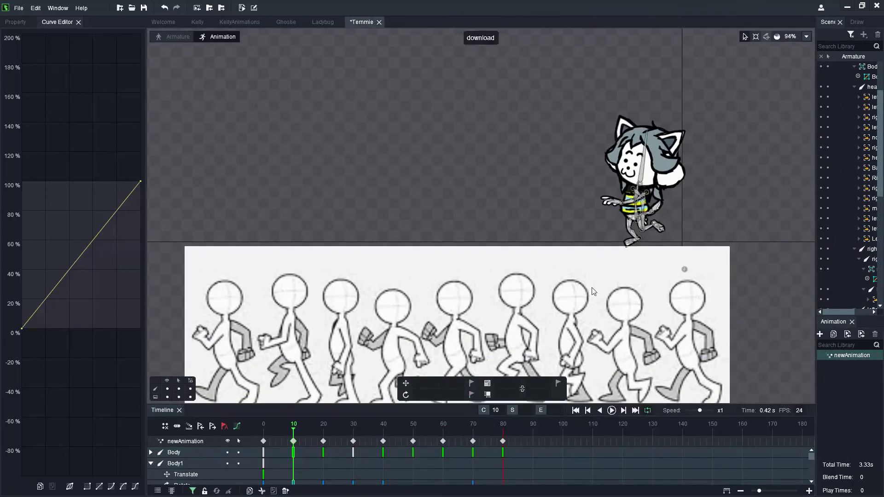
{"action": "scroll", "coordinate": [659, 144], "scroll_direction": "up", "scroll_amount": 2}
{"action": "left_click_drag", "start_coordinate": [673, 173], "coordinate": [719, 173]}
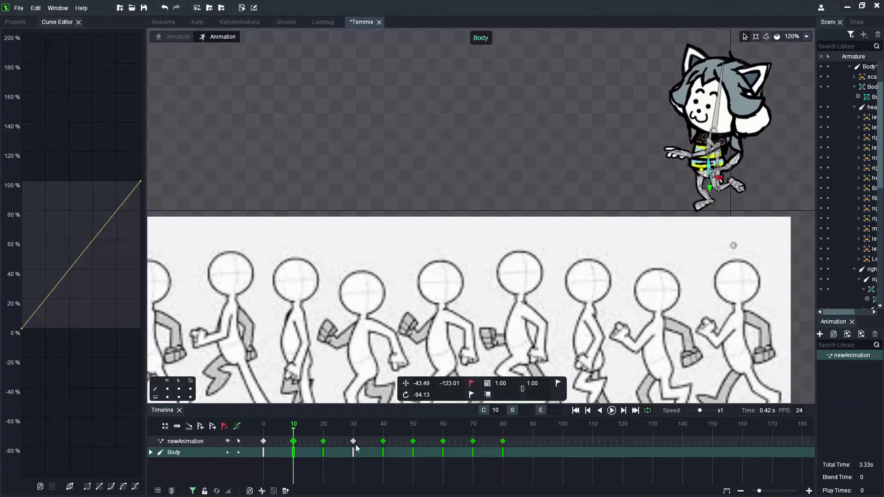
{"action": "left_click", "coordinate": [323, 441]}
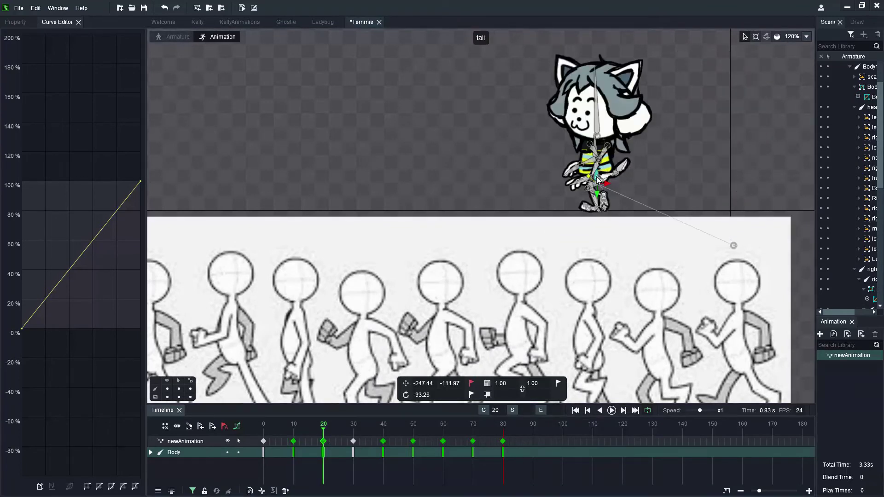
{"action": "left_click_drag", "start_coordinate": [601, 194], "coordinate": [666, 194]}
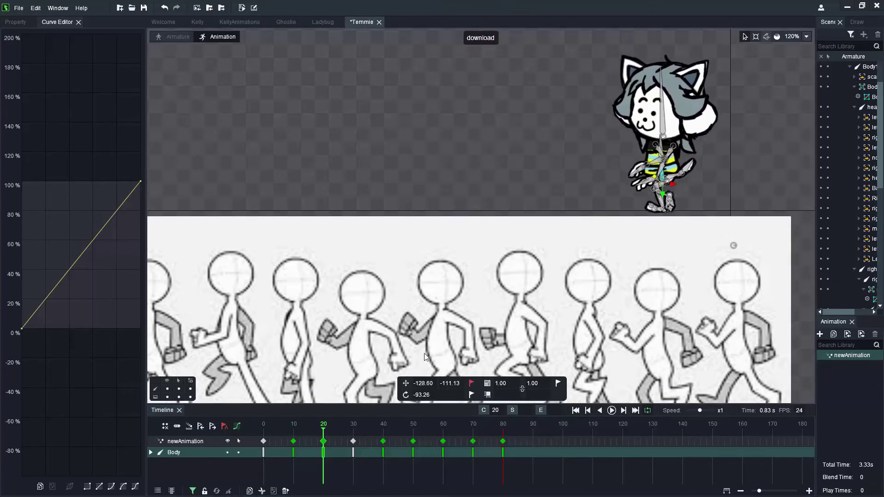
Step: Try playing the walk cycle at 50 FPS
{"action": "left_click", "coordinate": [611, 410]}
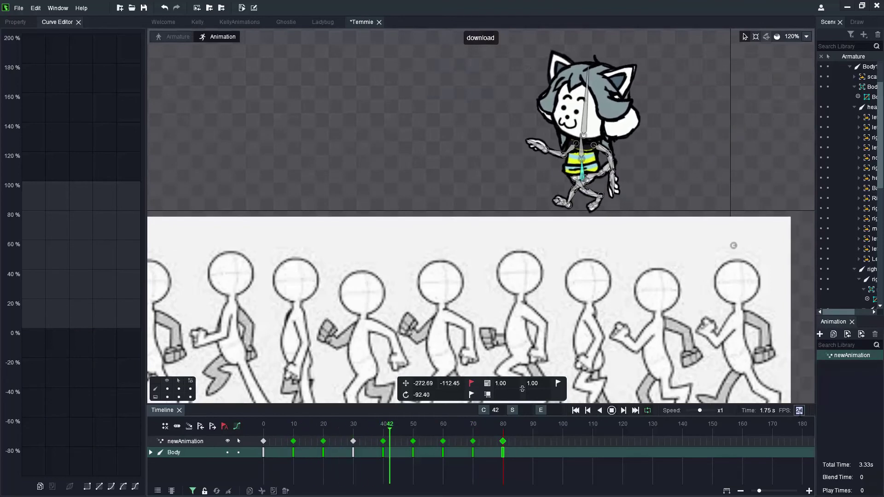
{"action": "left_click", "coordinate": [799, 411]}
{"action": "type", "text": "50"}
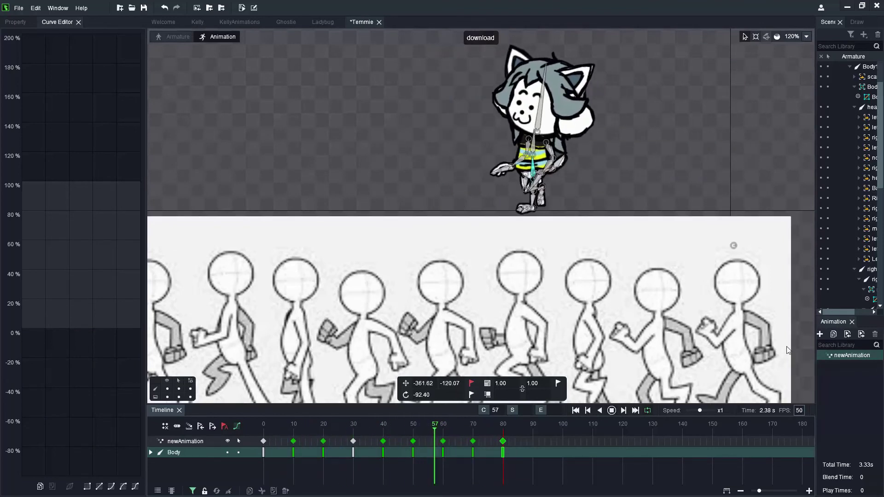
{"action": "left_click", "coordinate": [513, 454]}
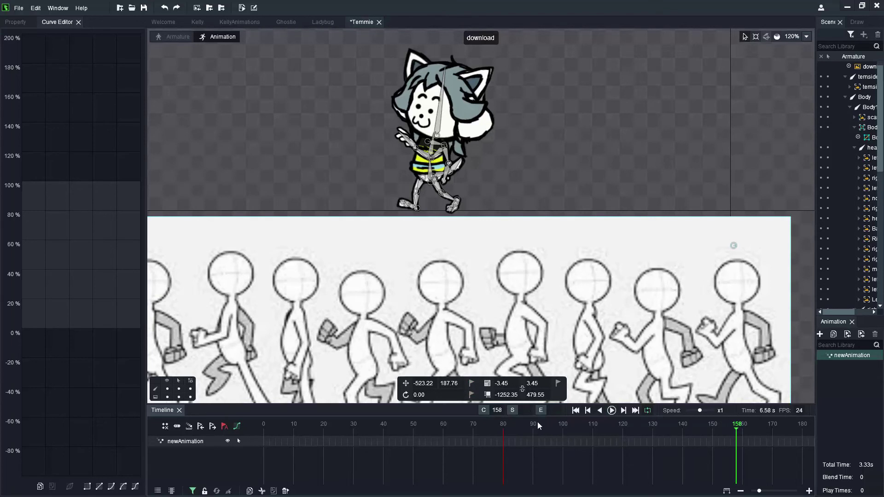
Step: Clear the selection and replay the walk cycle, examining the motion at different magnifications
{"action": "left_click", "coordinate": [569, 464]}
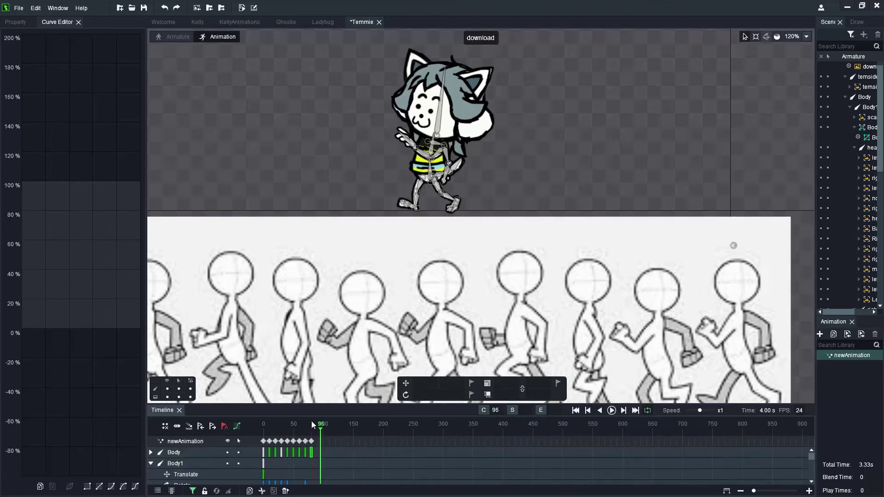
{"action": "left_click", "coordinate": [611, 410]}
{"action": "left_click", "coordinate": [612, 410]}
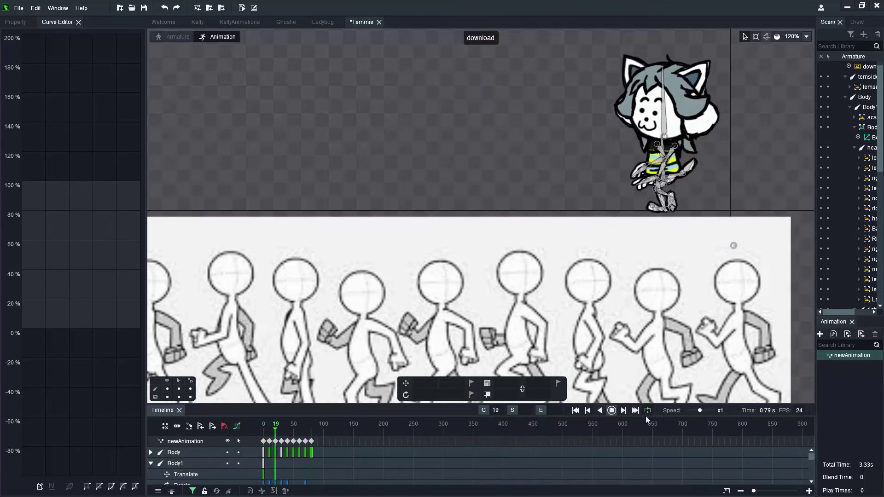
{"action": "scroll", "coordinate": [576, 269], "scroll_direction": "down", "scroll_amount": 4}
{"action": "scroll", "coordinate": [580, 101], "scroll_direction": "up", "scroll_amount": 5}
{"action": "scroll", "coordinate": [560, 146], "scroll_direction": "down", "scroll_amount": 5}
{"action": "scroll", "coordinate": [678, 247], "scroll_direction": "up", "scroll_amount": 3}
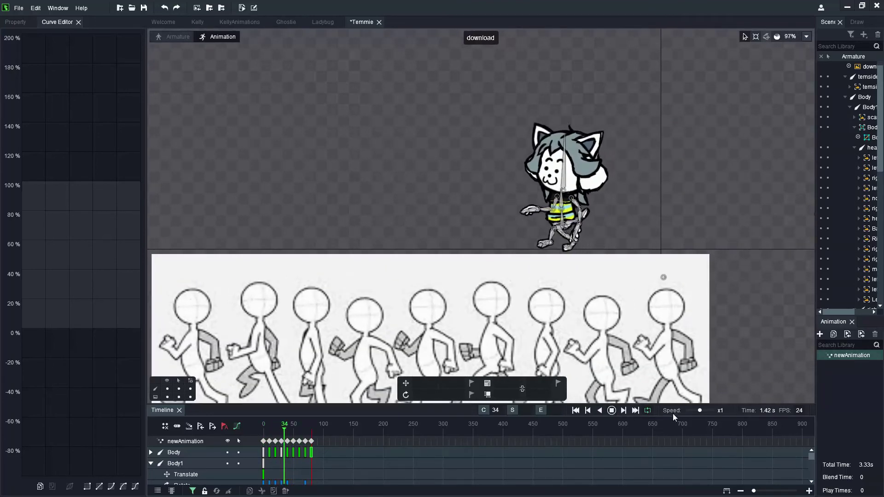
Step: Try a playback speed of x4 and settle on x2 while watching the walk
{"action": "left_click_drag", "start_coordinate": [699, 411], "coordinate": [707, 410]}
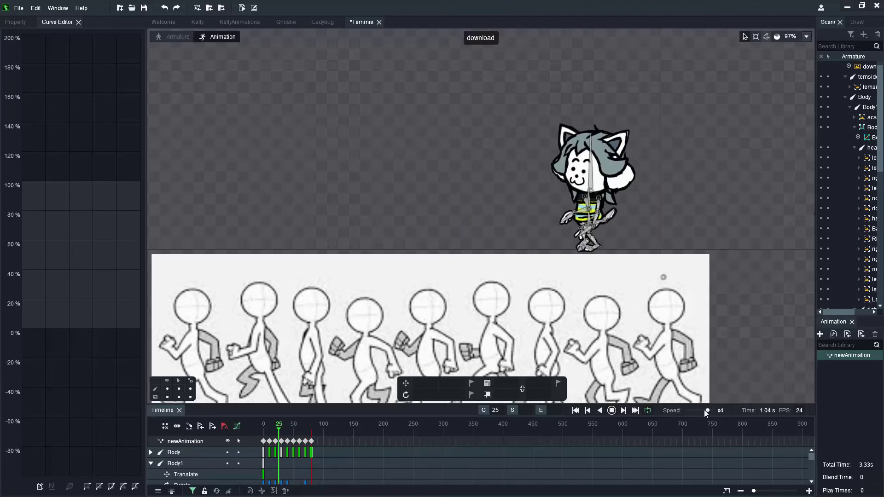
{"action": "mouse_move", "coordinate": [706, 410]}
{"action": "left_mouse_down"}
{"action": "mouse_move", "coordinate": [696, 411]}
{"action": "mouse_move", "coordinate": [703, 410]}
{"action": "left_mouse_up"}
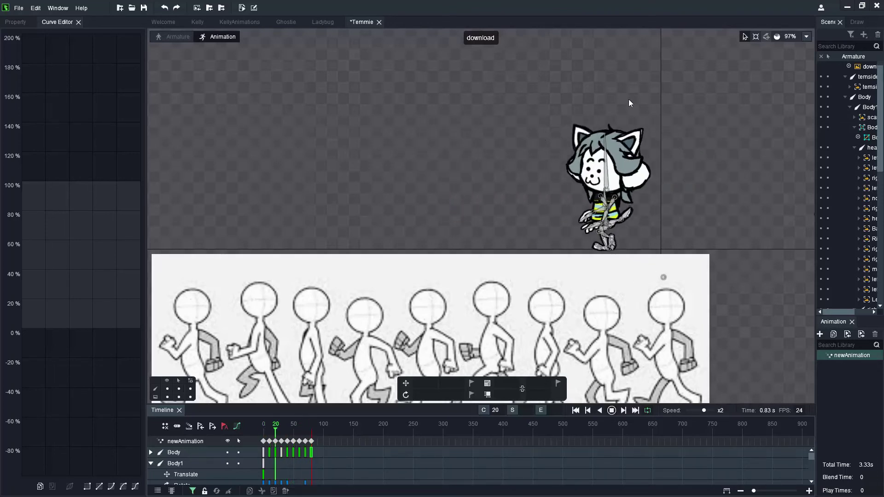
{"action": "scroll", "coordinate": [704, 121], "scroll_direction": "up", "scroll_amount": 2}
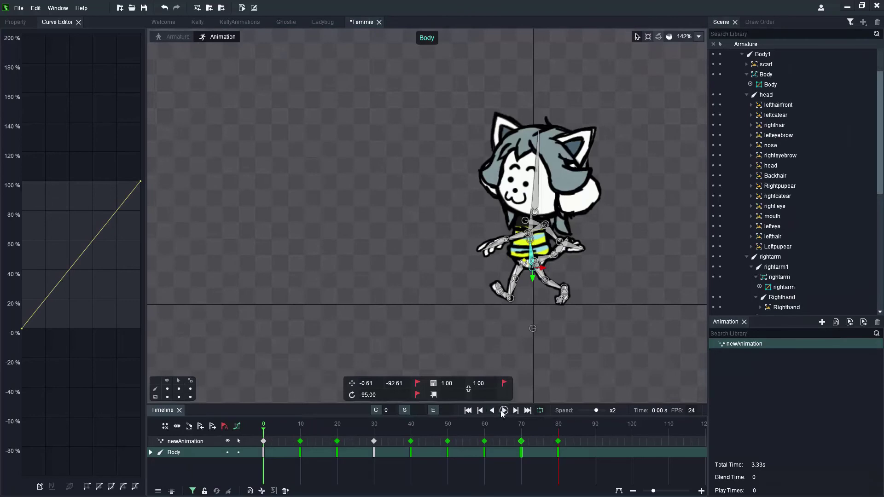
Step: Play the walk cycle with the bones hidden and nothing selected, watching the character up close
{"action": "left_click", "coordinate": [504, 410]}
{"action": "left_click", "coordinate": [167, 388]}
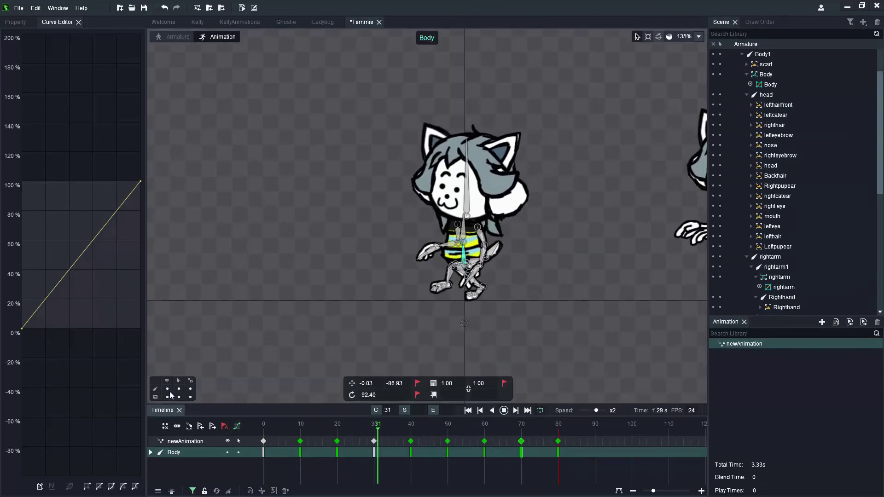
{"action": "left_click", "coordinate": [550, 267]}
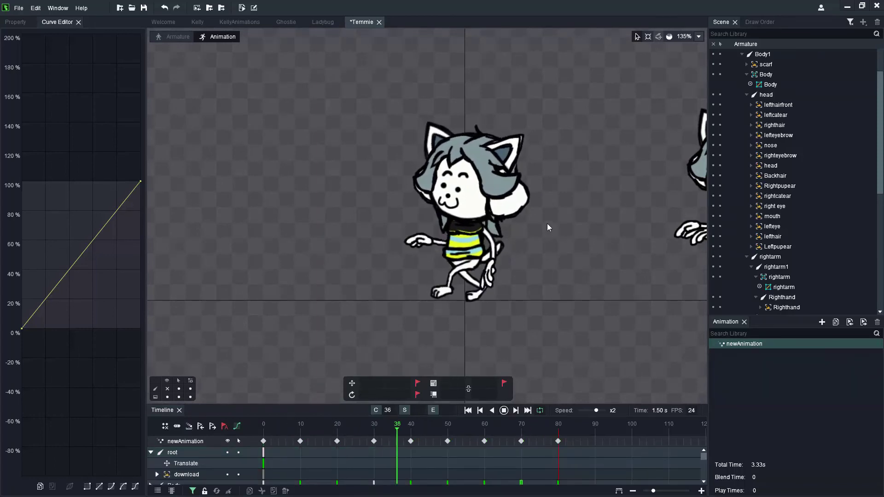
{"action": "scroll", "coordinate": [547, 223], "scroll_direction": "up", "scroll_amount": 2}
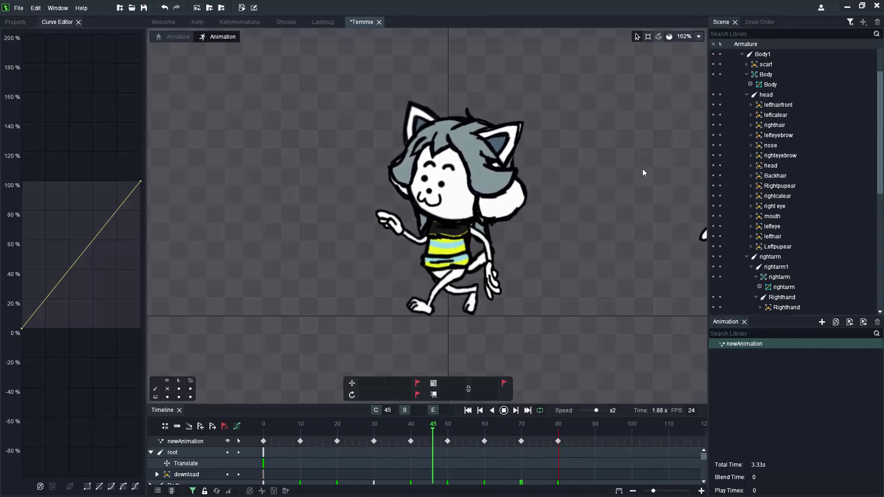
Step: Check the right foot's place in the draw order at frame 0, clear the selection and replay the walk cycle
{"action": "left_click", "coordinate": [504, 411]}
{"action": "left_click", "coordinate": [263, 424]}
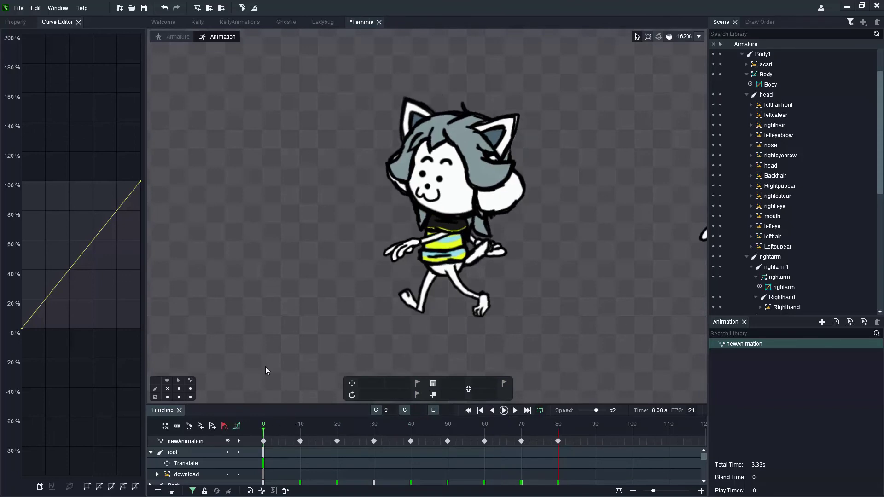
{"action": "left_click", "coordinate": [402, 297]}
{"action": "left_click", "coordinate": [760, 22]}
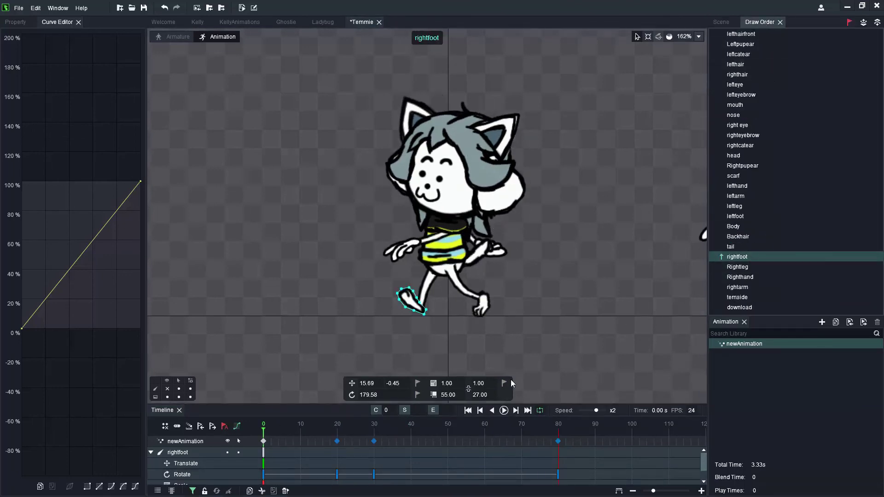
{"action": "left_click", "coordinate": [496, 317]}
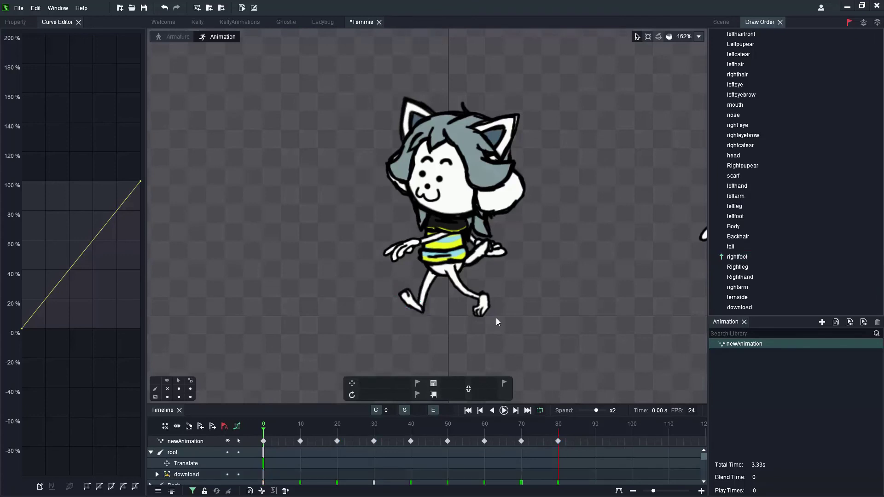
{"action": "left_click", "coordinate": [503, 410]}
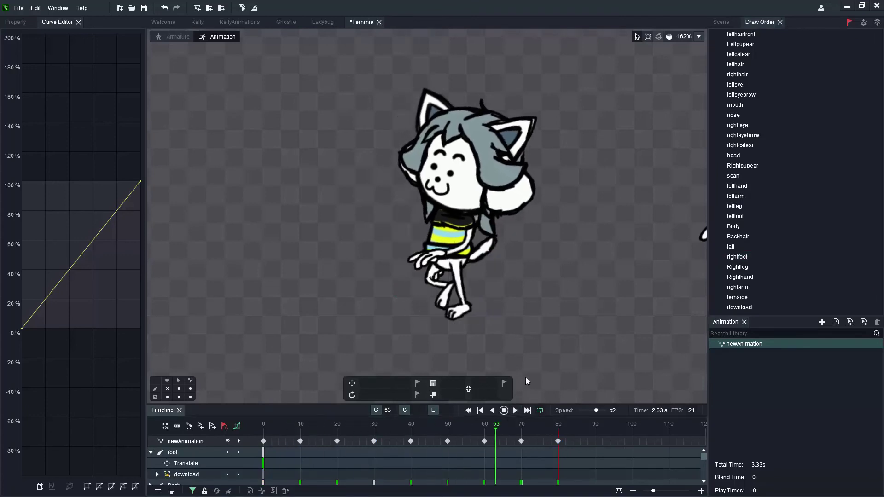
{"action": "left_click", "coordinate": [503, 410]}
Step: Copy the root bone's Translate keyframe from frame 0 to frame 80
{"action": "left_click", "coordinate": [265, 426]}
{"action": "left_click_drag", "start_coordinate": [256, 429], "coordinate": [239, 437]}
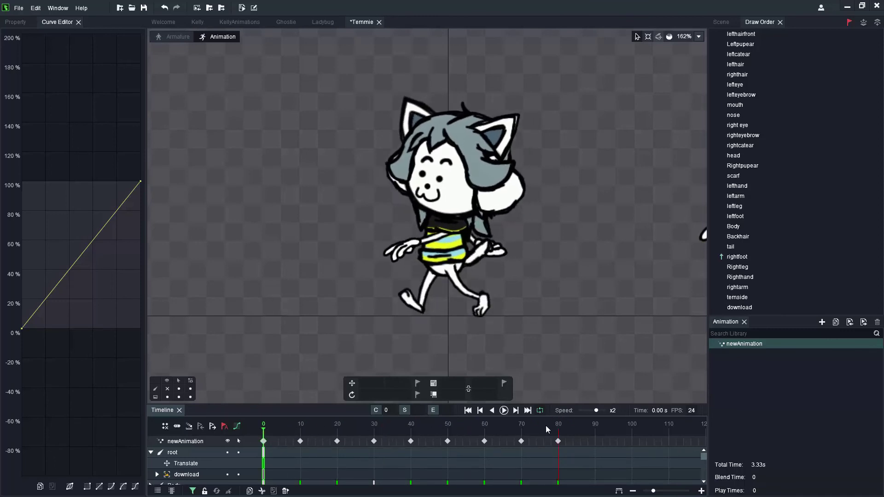
{"action": "left_click", "coordinate": [557, 429]}
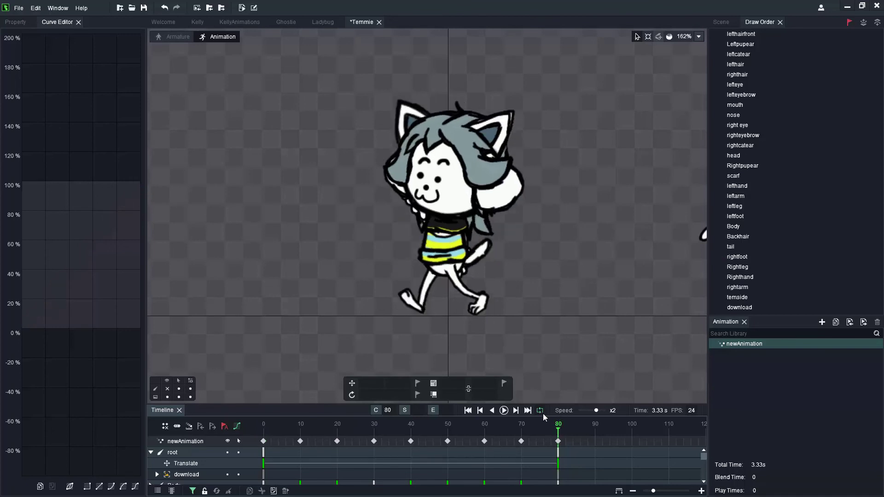
Step: Replay the walk cycle and scrub between frames 70 and 80, examining how the loop ends
{"action": "left_click", "coordinate": [504, 411]}
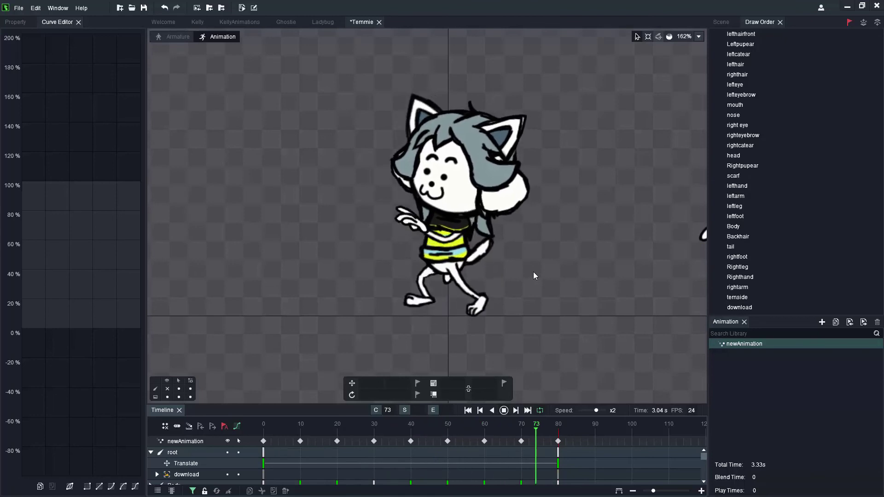
{"action": "left_click", "coordinate": [504, 411]}
{"action": "left_click_drag", "start_coordinate": [519, 426], "coordinate": [548, 424]}
{"action": "left_click", "coordinate": [504, 410]}
{"action": "left_click", "coordinate": [562, 426]}
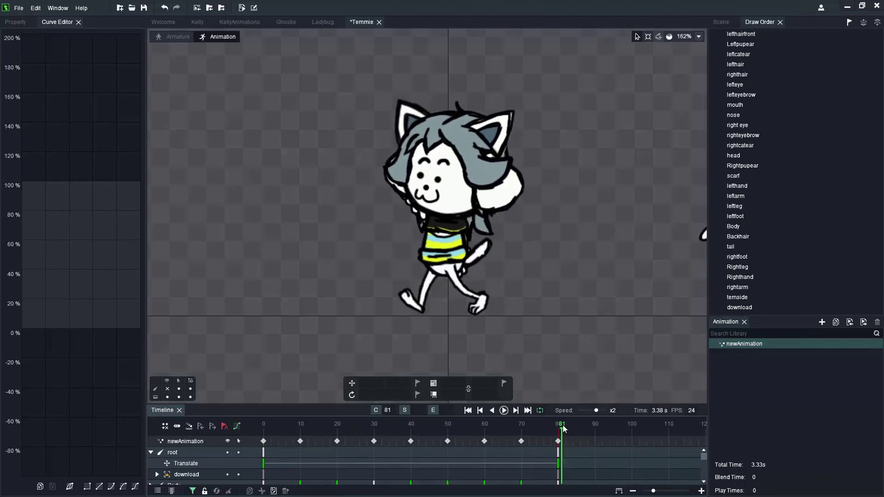
{"action": "mouse_move", "coordinate": [560, 429]}
{"action": "left_mouse_down"}
{"action": "mouse_move", "coordinate": [220, 424]}
{"action": "mouse_move", "coordinate": [563, 429]}
{"action": "left_mouse_up"}
Step: Compare the pose at frame 0 with the final pose at frame 80
{"action": "left_click", "coordinate": [264, 453]}
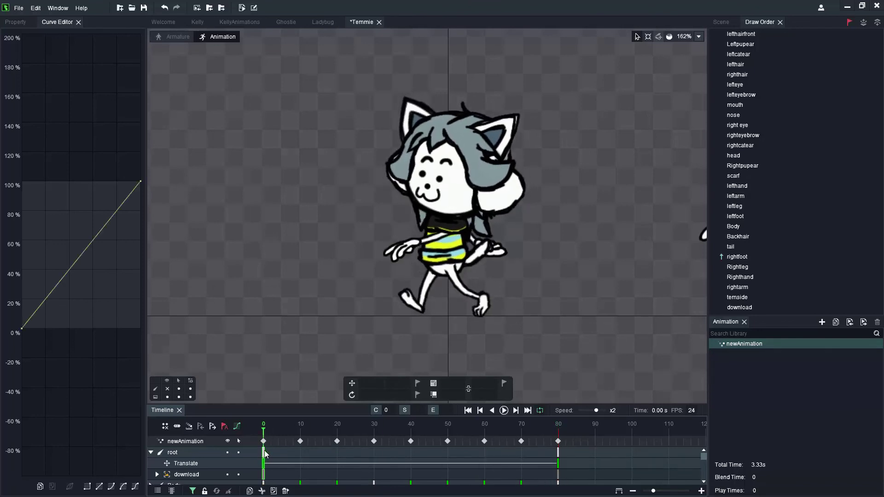
{"action": "left_click", "coordinate": [264, 442]}
{"action": "left_click", "coordinate": [560, 430]}
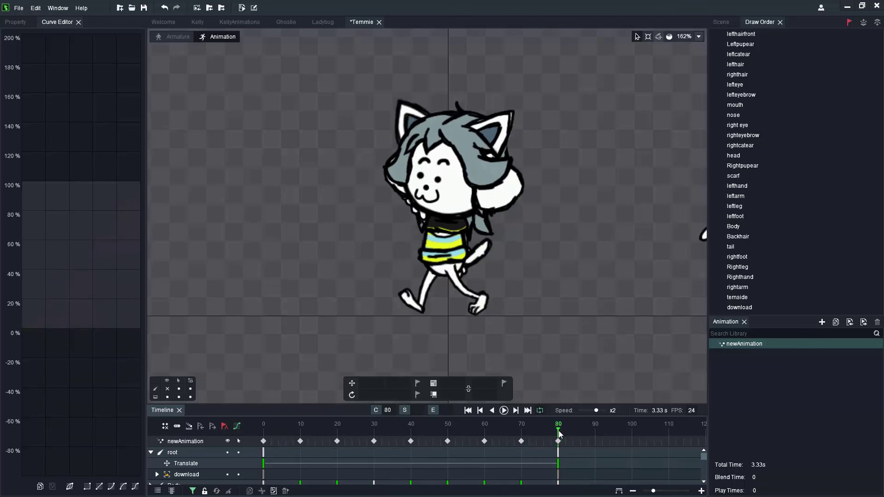
{"action": "left_click_drag", "start_coordinate": [521, 423], "coordinate": [562, 433]}
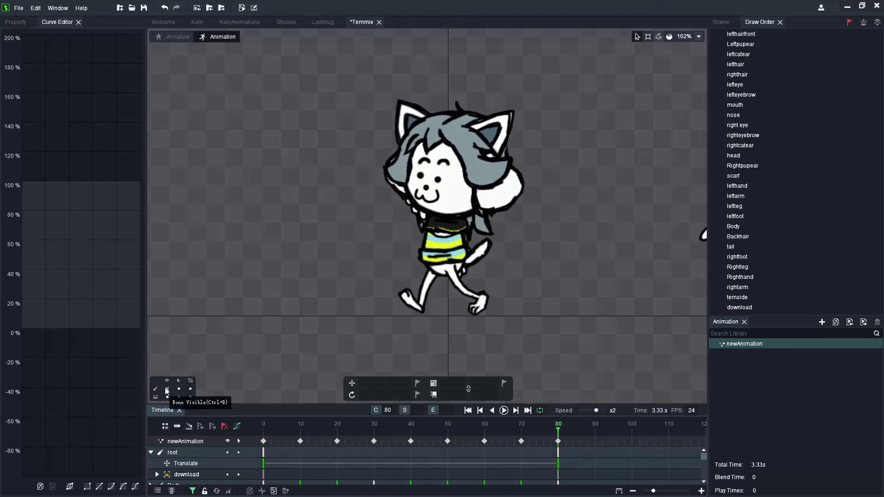
Step: Show the bones again and lower leftarm1 at frame 80 by rotating it to about 17.4 degrees
{"action": "left_click", "coordinate": [166, 389]}
{"action": "left_click_drag", "start_coordinate": [430, 226], "coordinate": [329, 271]}
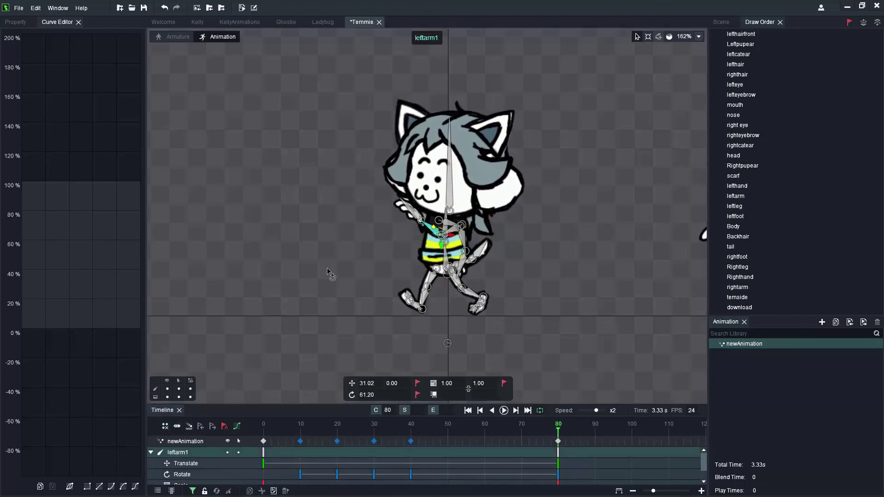
{"action": "left_click_drag", "start_coordinate": [342, 333], "coordinate": [342, 340]}
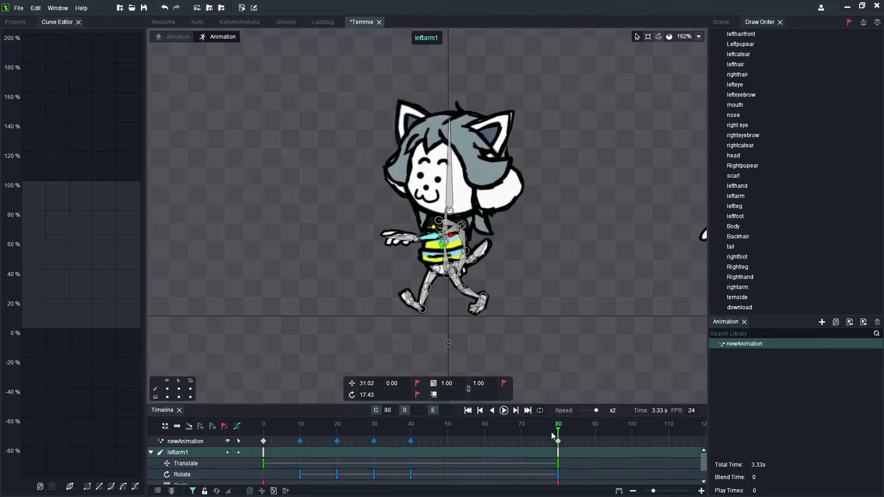
Step: Scrub back to frame 0, clear the selection, hide the bones and replay the walk to check the arm swing
{"action": "left_click", "coordinate": [450, 427]}
{"action": "left_click_drag", "start_coordinate": [450, 426], "coordinate": [261, 431]}
{"action": "key", "text": "Escape"}
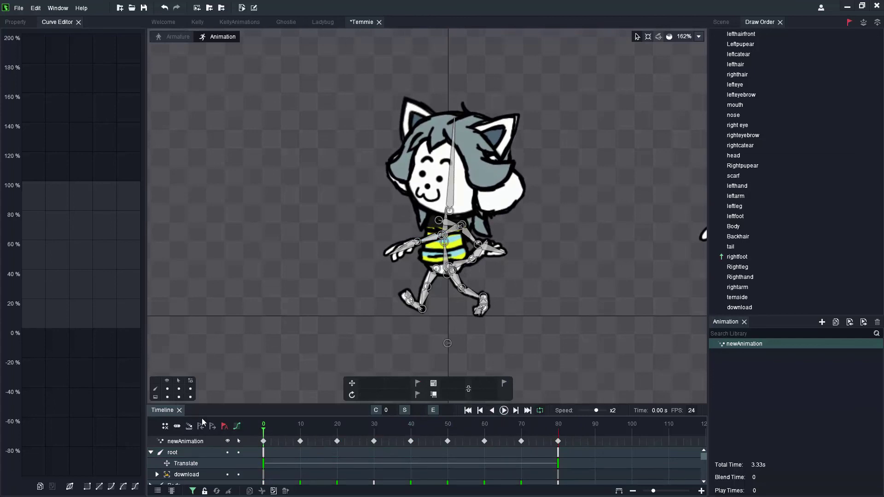
{"action": "left_click", "coordinate": [167, 389]}
{"action": "left_click", "coordinate": [503, 410]}
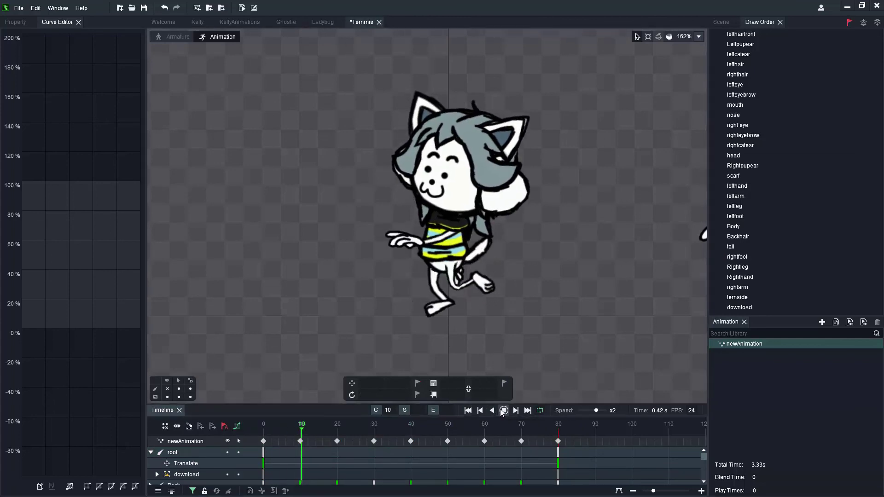